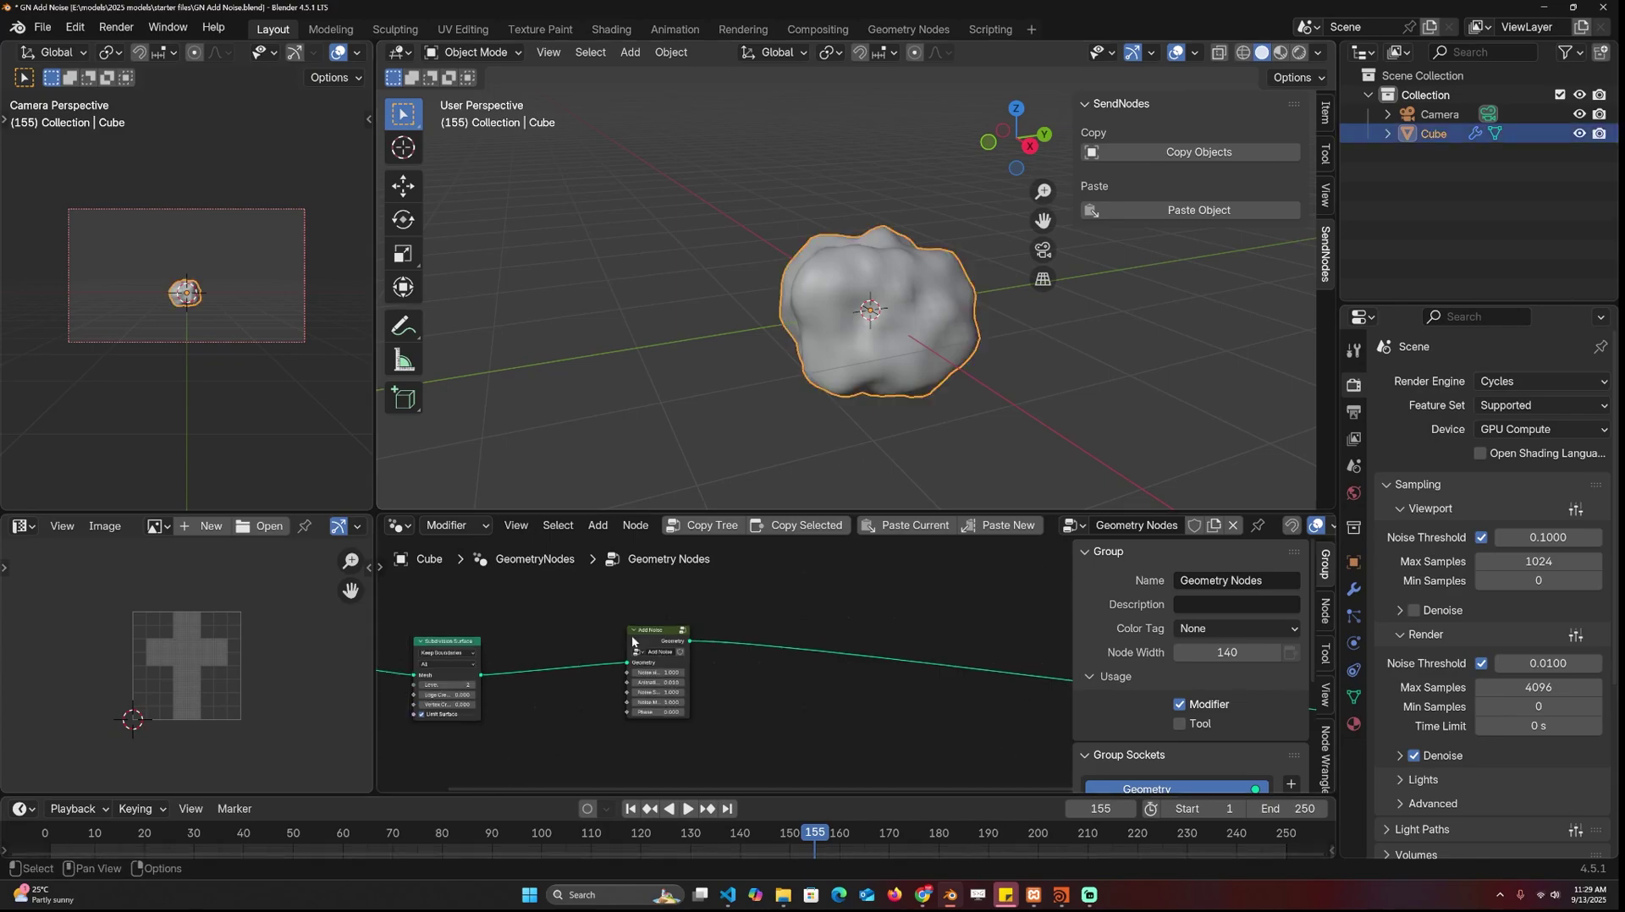
scroll(623, 637, up, 2)
scroll(622, 636, up, 1)
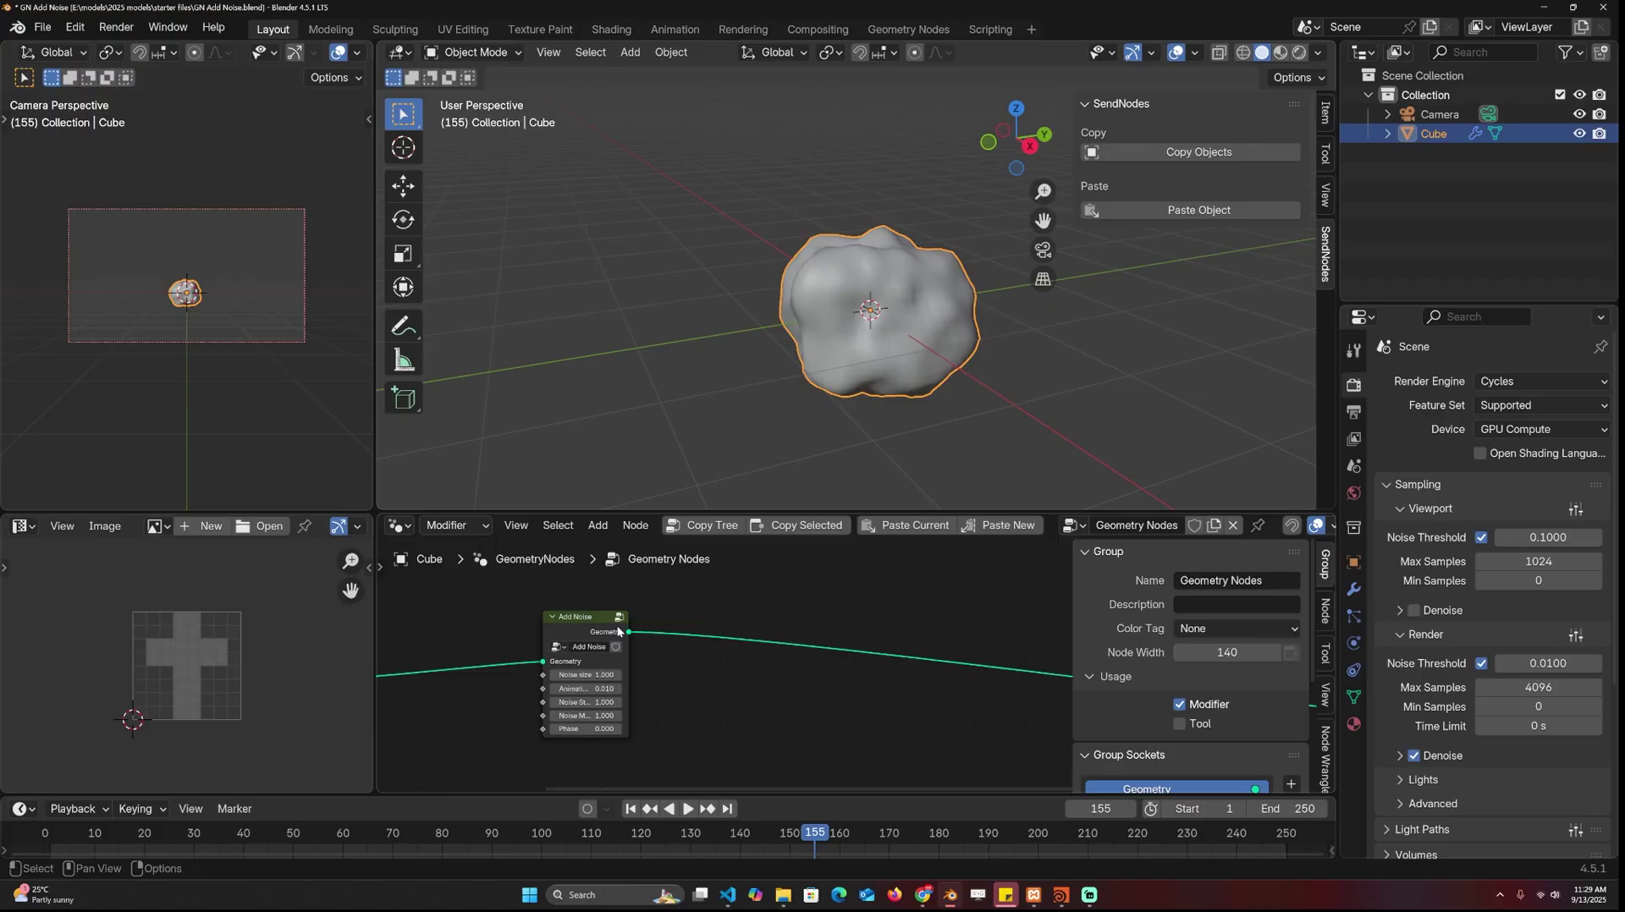
drag(617, 628, 689, 647)
shift+middle_drag(775, 297, 872, 313)
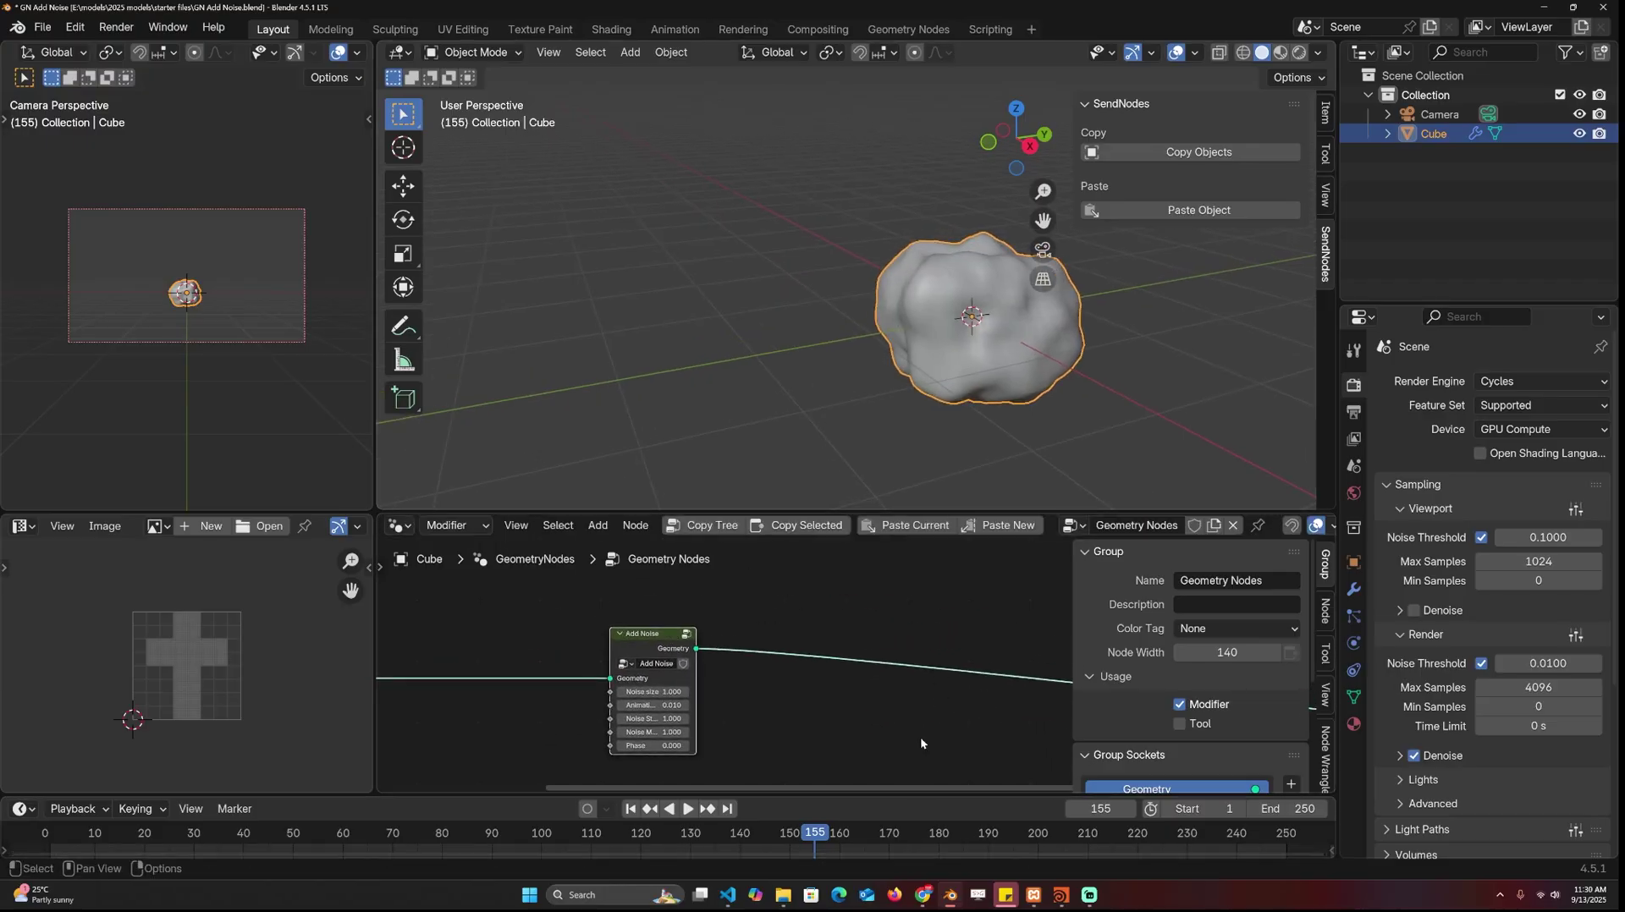
Switch to the BlenderEverything page in the browser and copy the "SendNodes curve based instancer" object.
click(1542, 7)
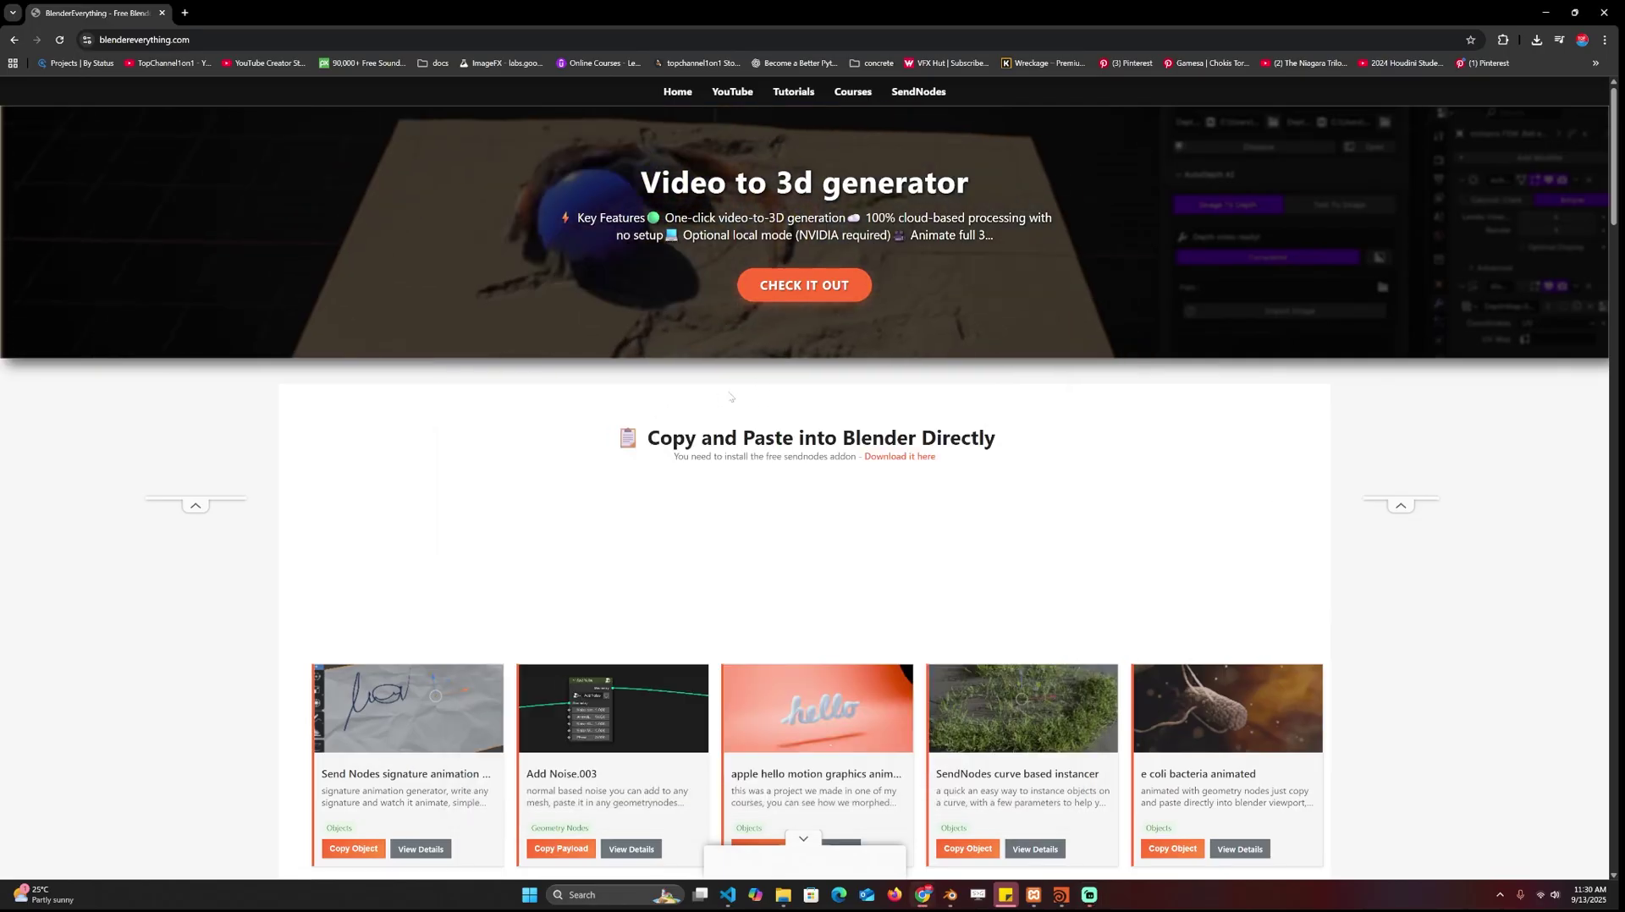
scroll(529, 536, down, 2)
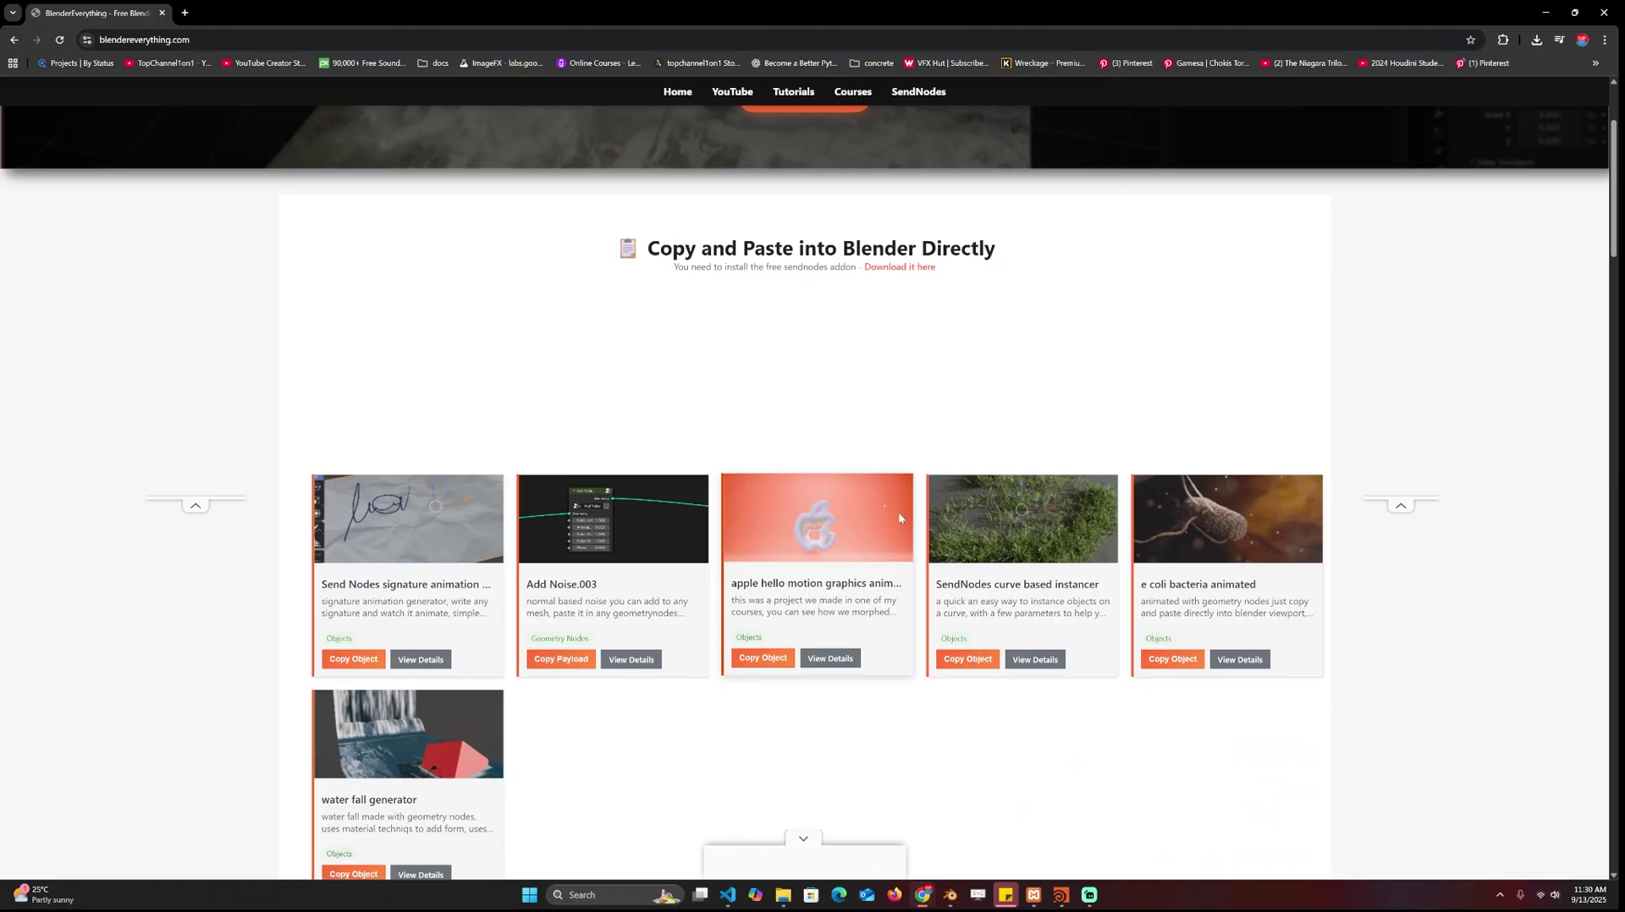
scroll(677, 558, down, 1)
scroll(535, 597, up, 1)
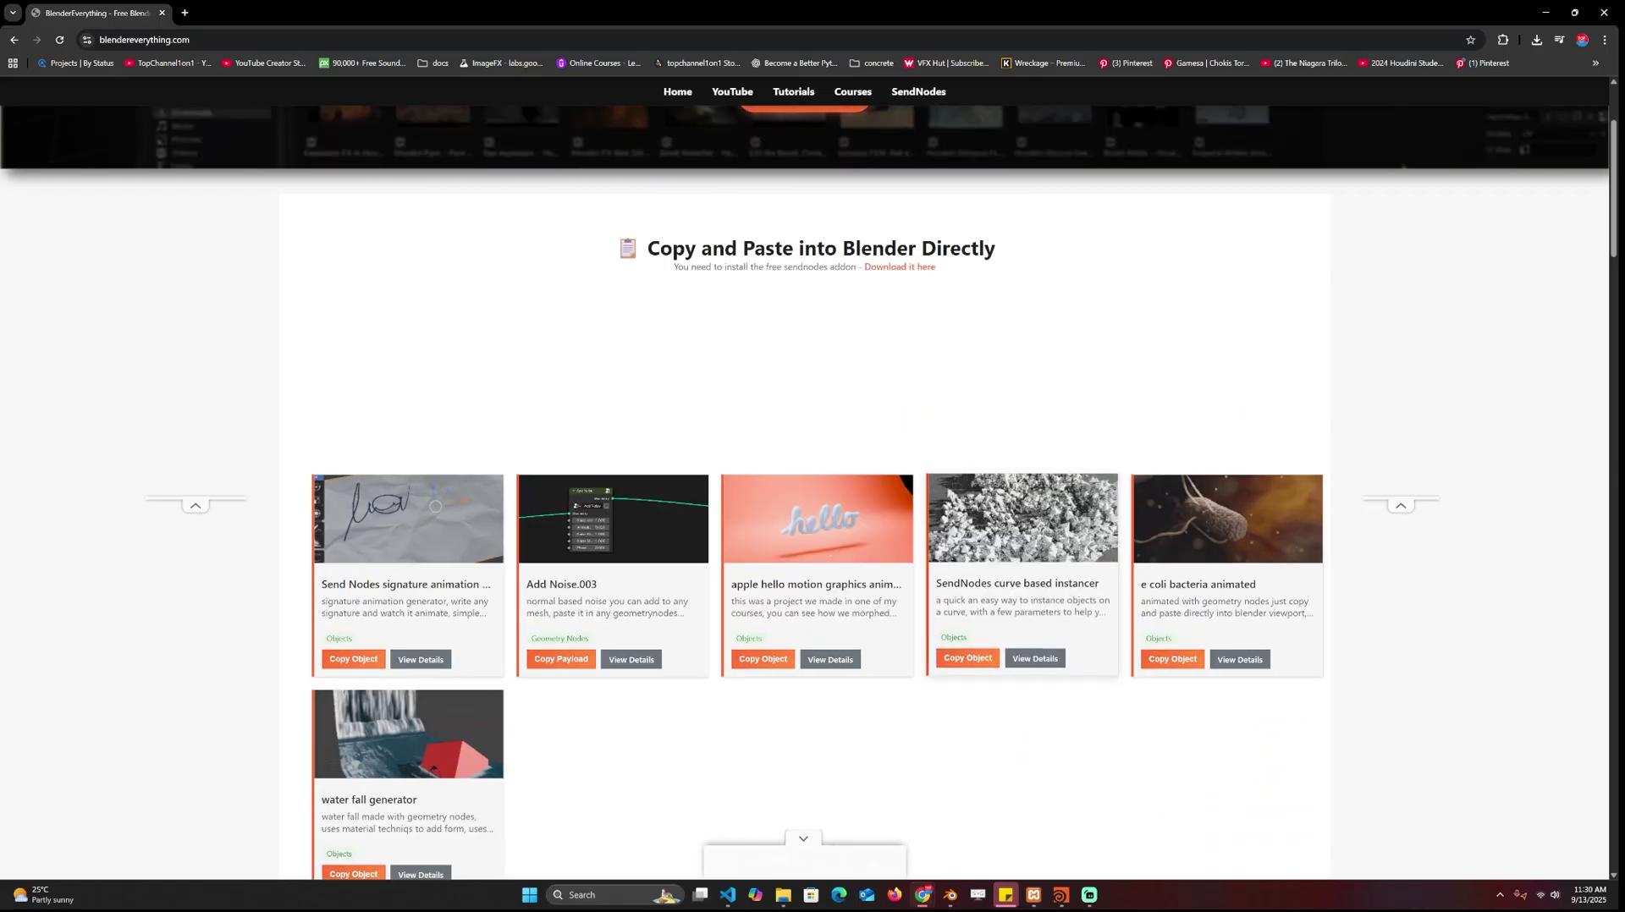
click(969, 660)
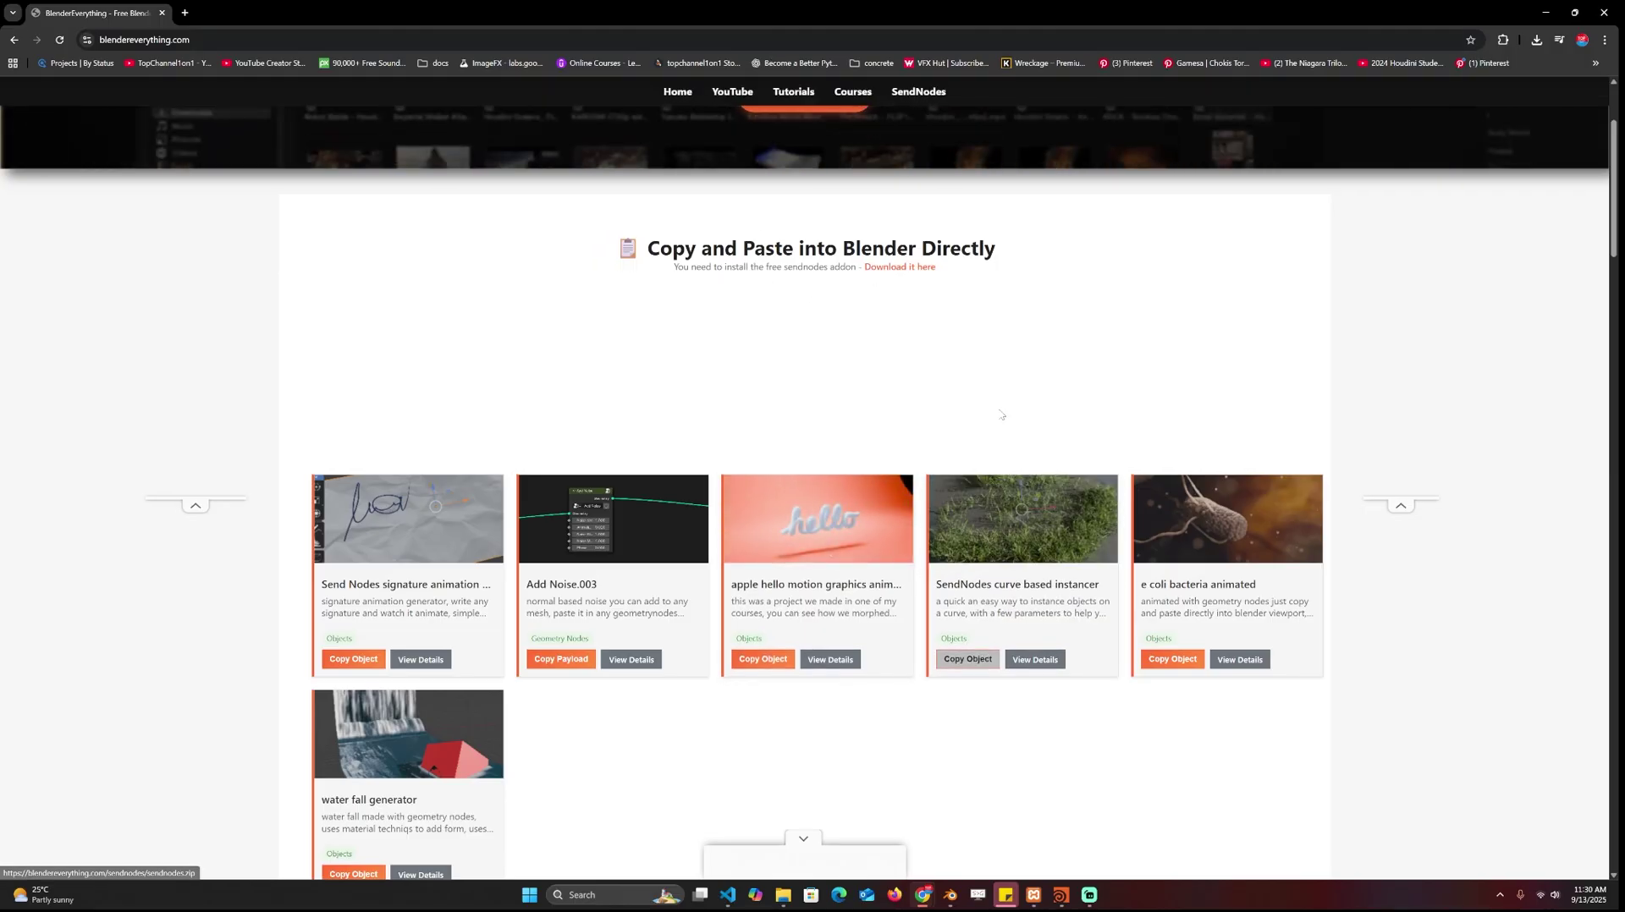
Switch back to Blender and start a new file in place of the current scene.
key(alt+Tab)
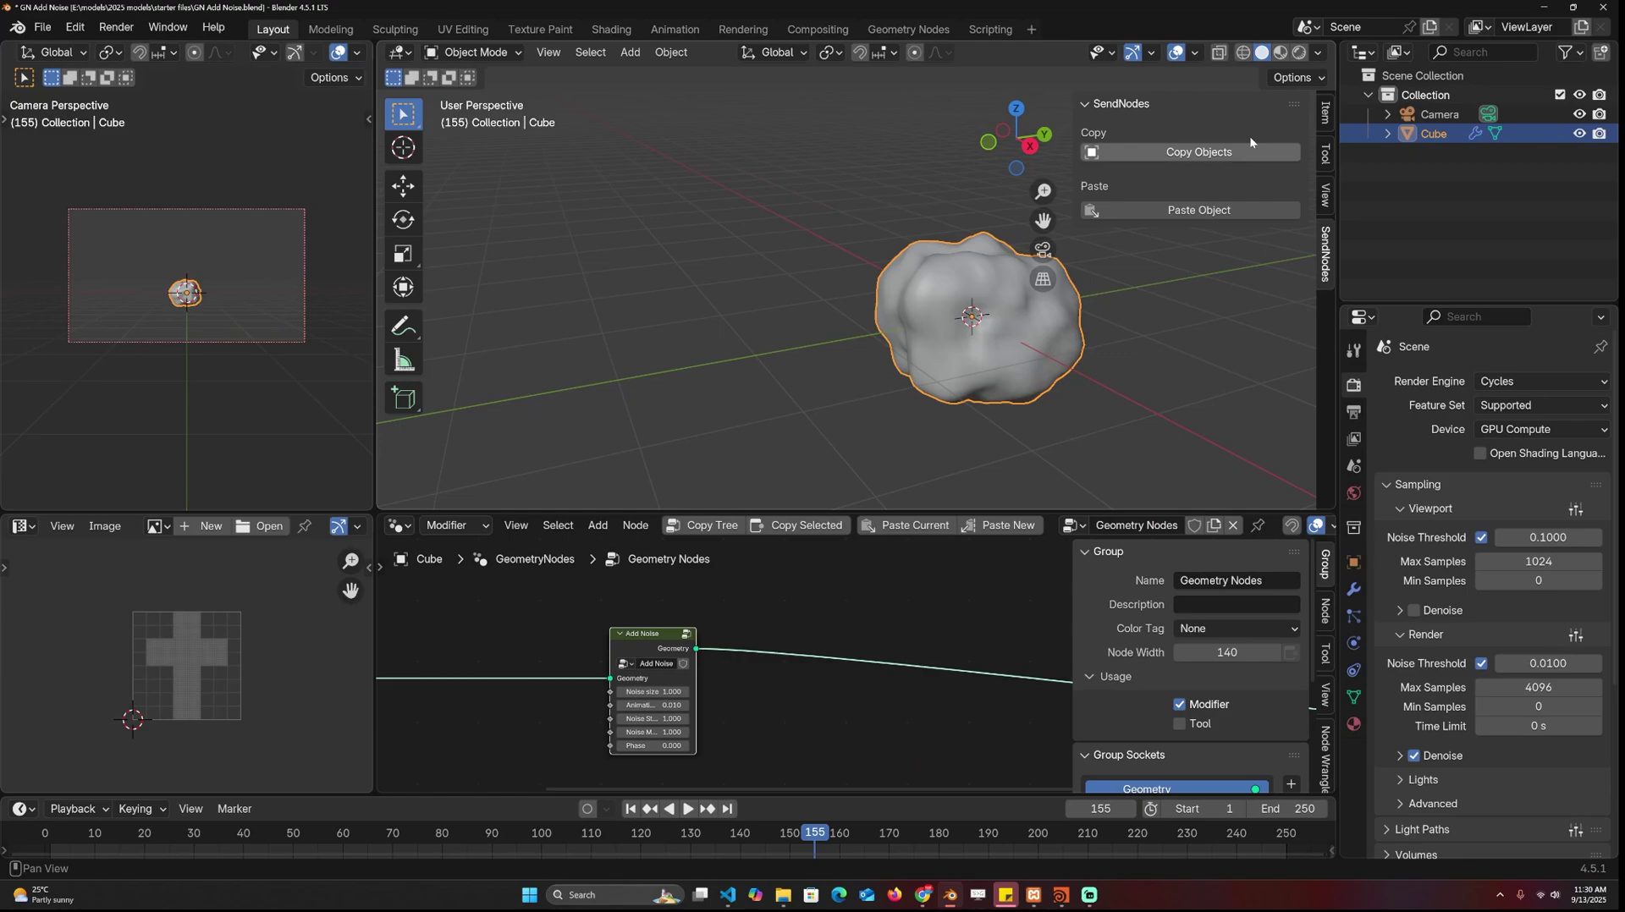
click(721, 228)
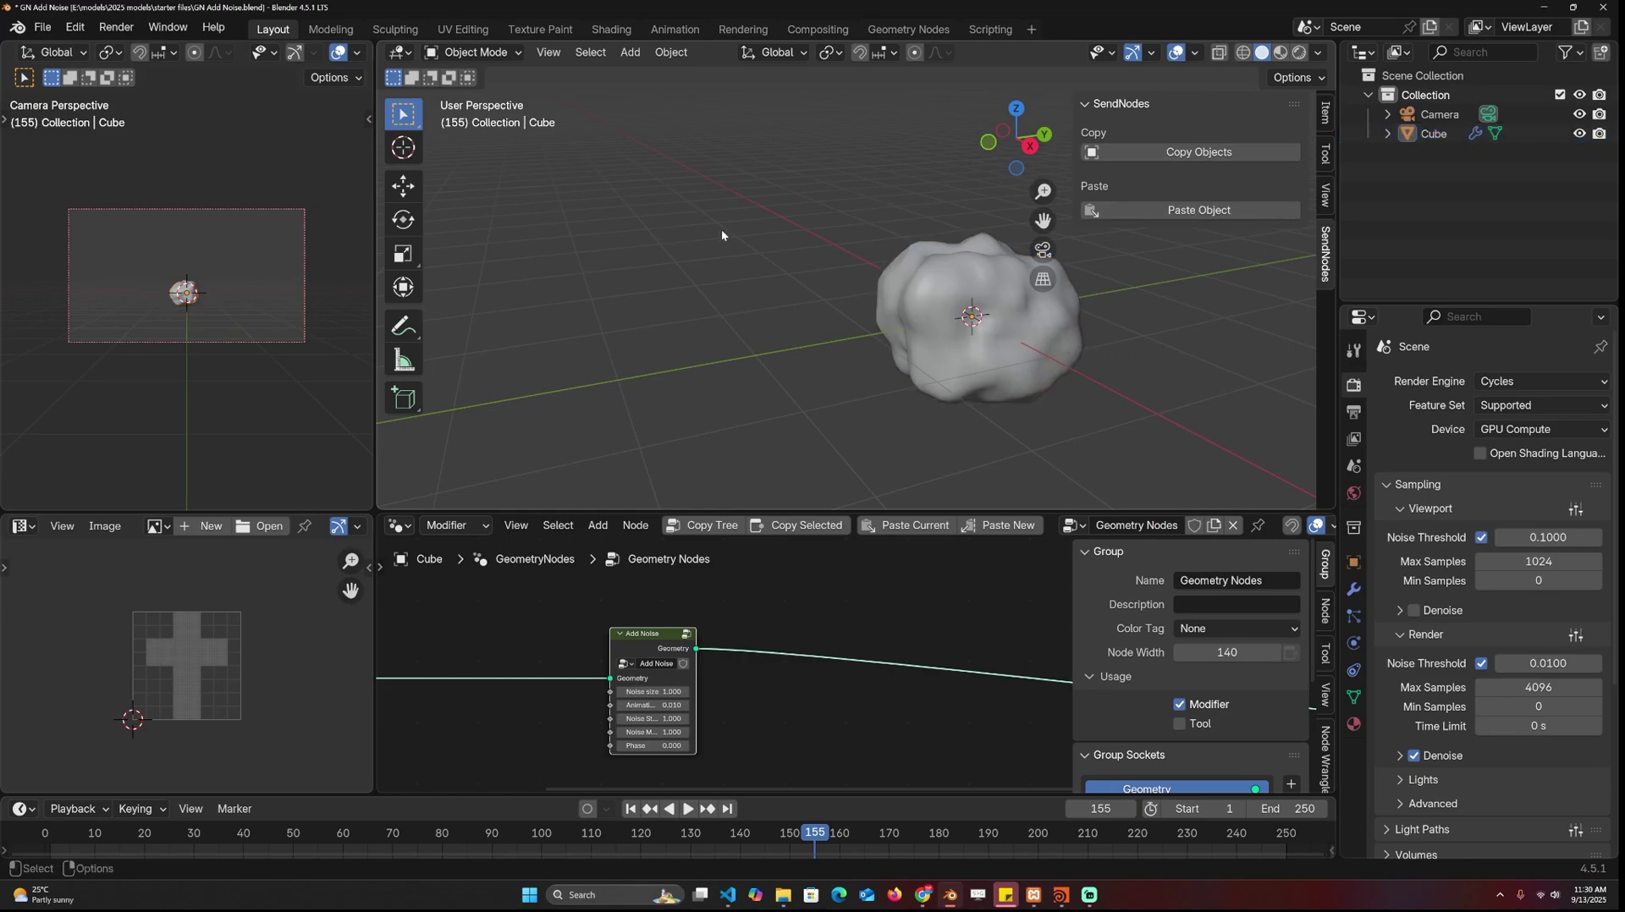
key(ctrl+q)
click(819, 472)
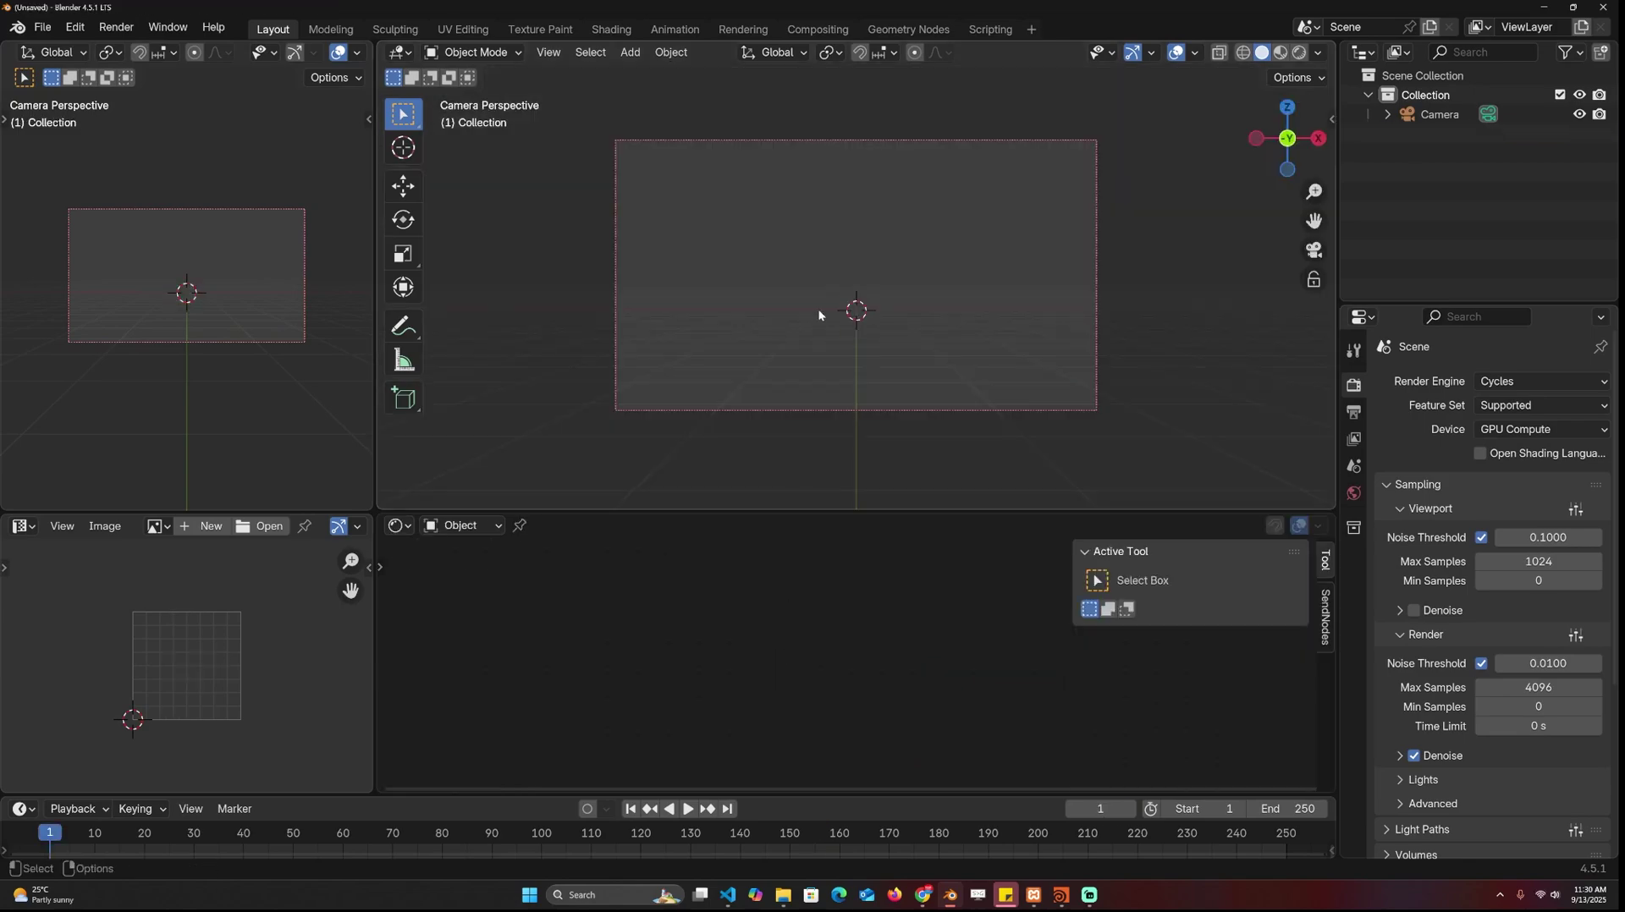
Leave the camera view and paste the copied curve instancer into the scene with the SendNodes add-on.
key(n)
key(KP_0)
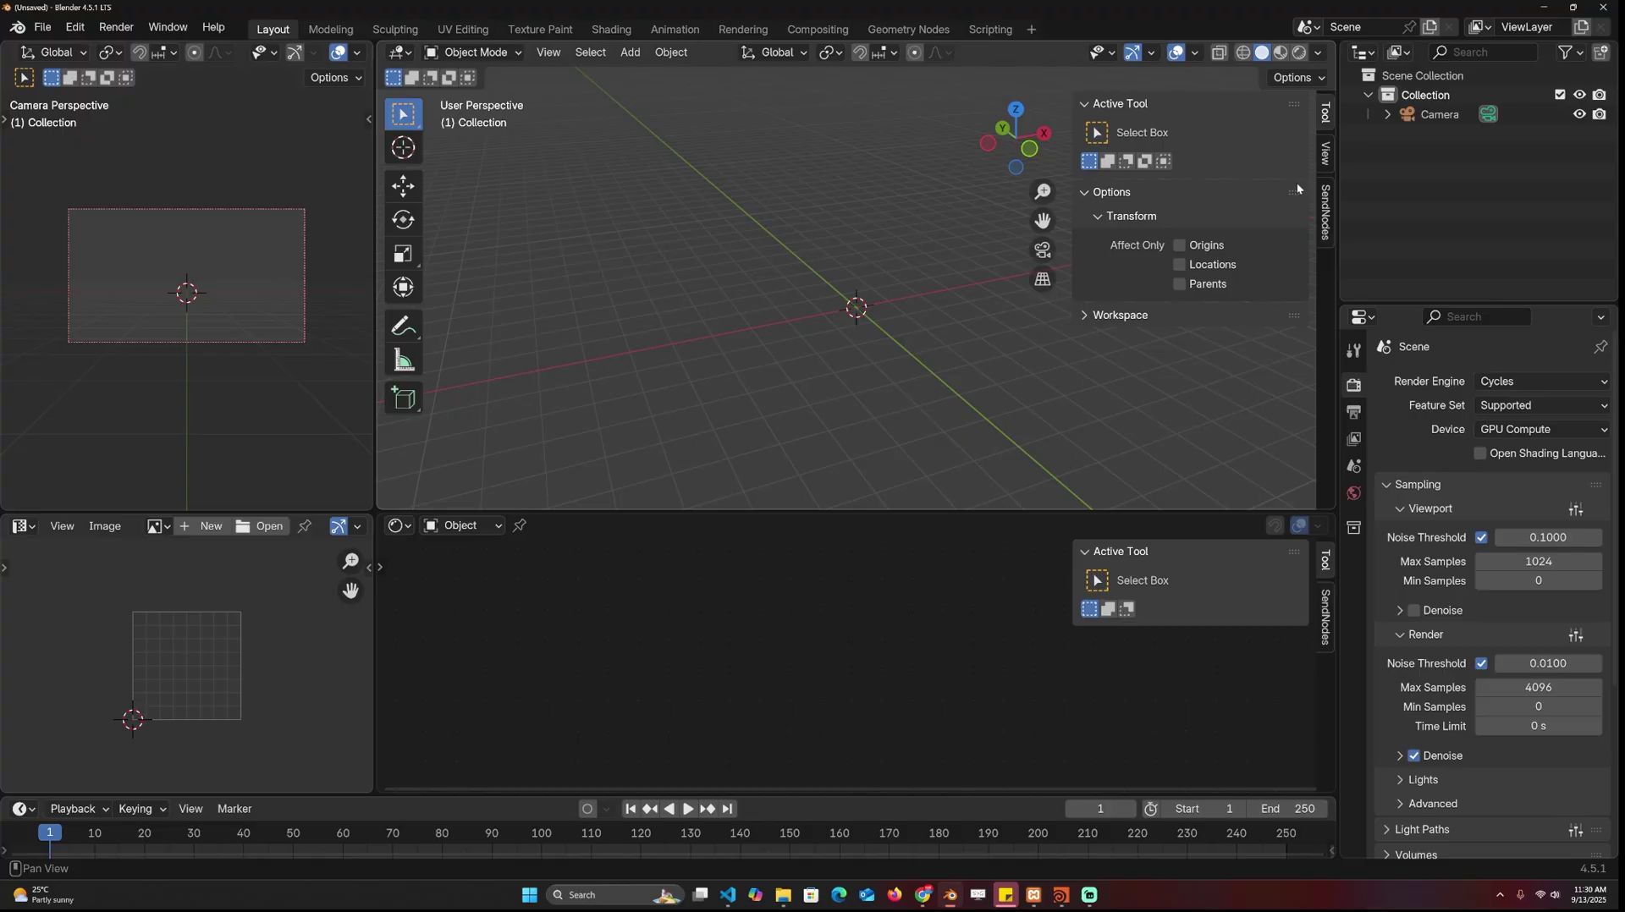
click(1322, 216)
click(1173, 210)
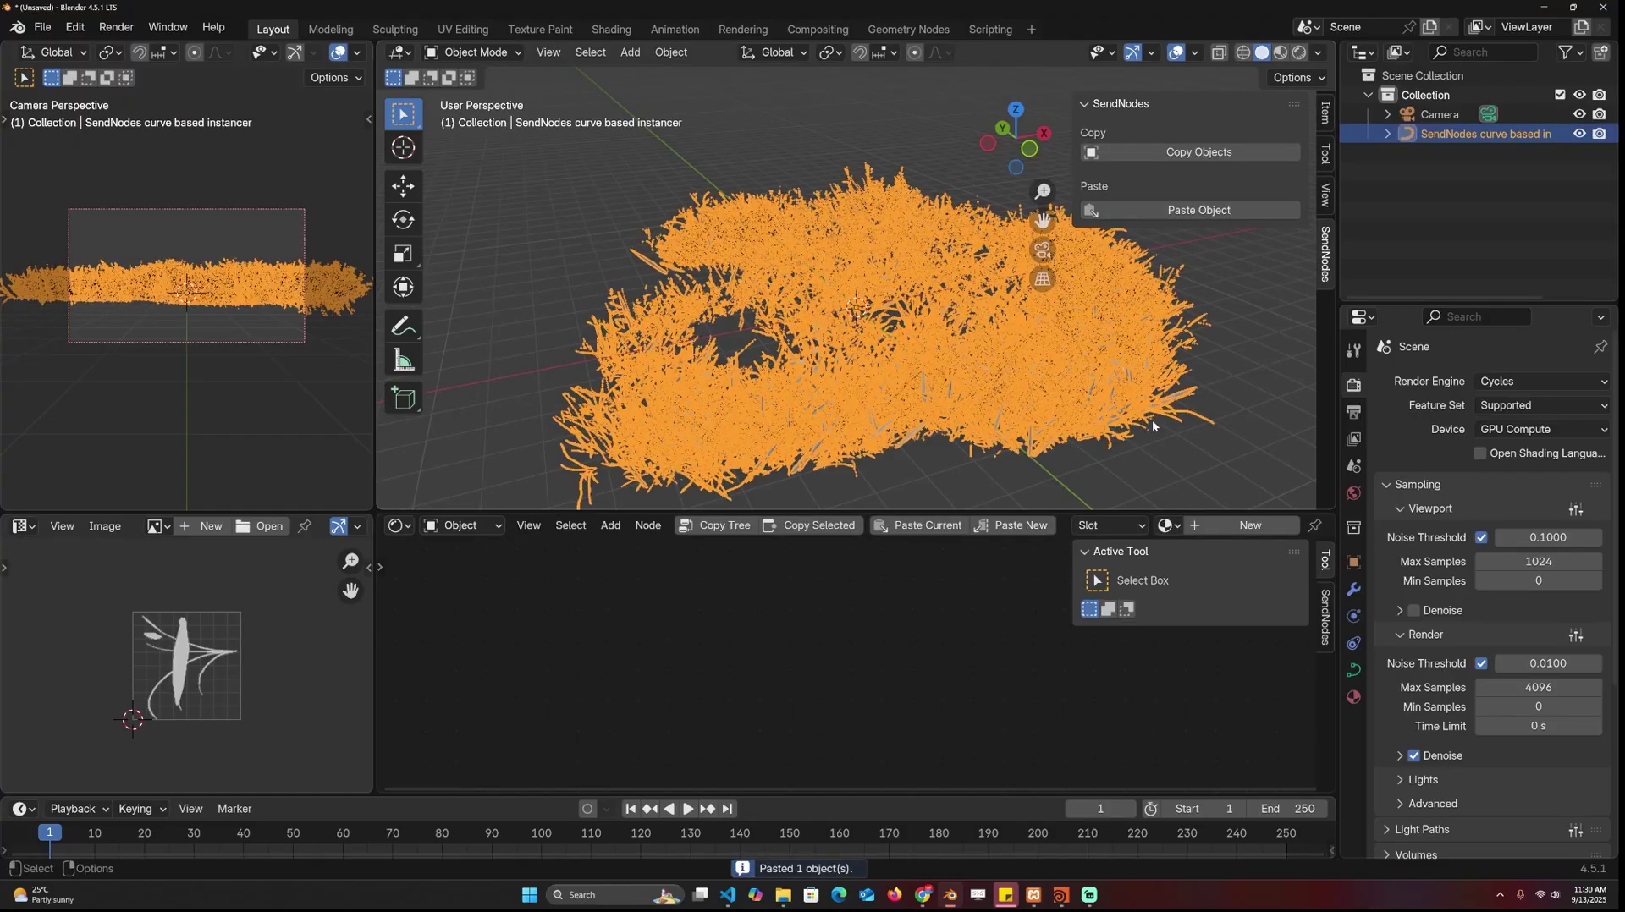
Inspect the pasted grass from several angles and play its animation briefly.
scroll(1151, 419, down, 5)
middle_drag(1140, 430, 797, 387)
click(949, 417)
scroll(949, 416, up, 5)
key(space)
key(space)
click(867, 389)
scroll(867, 389, down, 5)
scroll(797, 387, up, 5)
Open the curve in Edit Mode, set its modifier's Count to 588 and random rotation to -1.910, and return to Object Mode.
key(Tab)
key(Tab)
key(Tab)
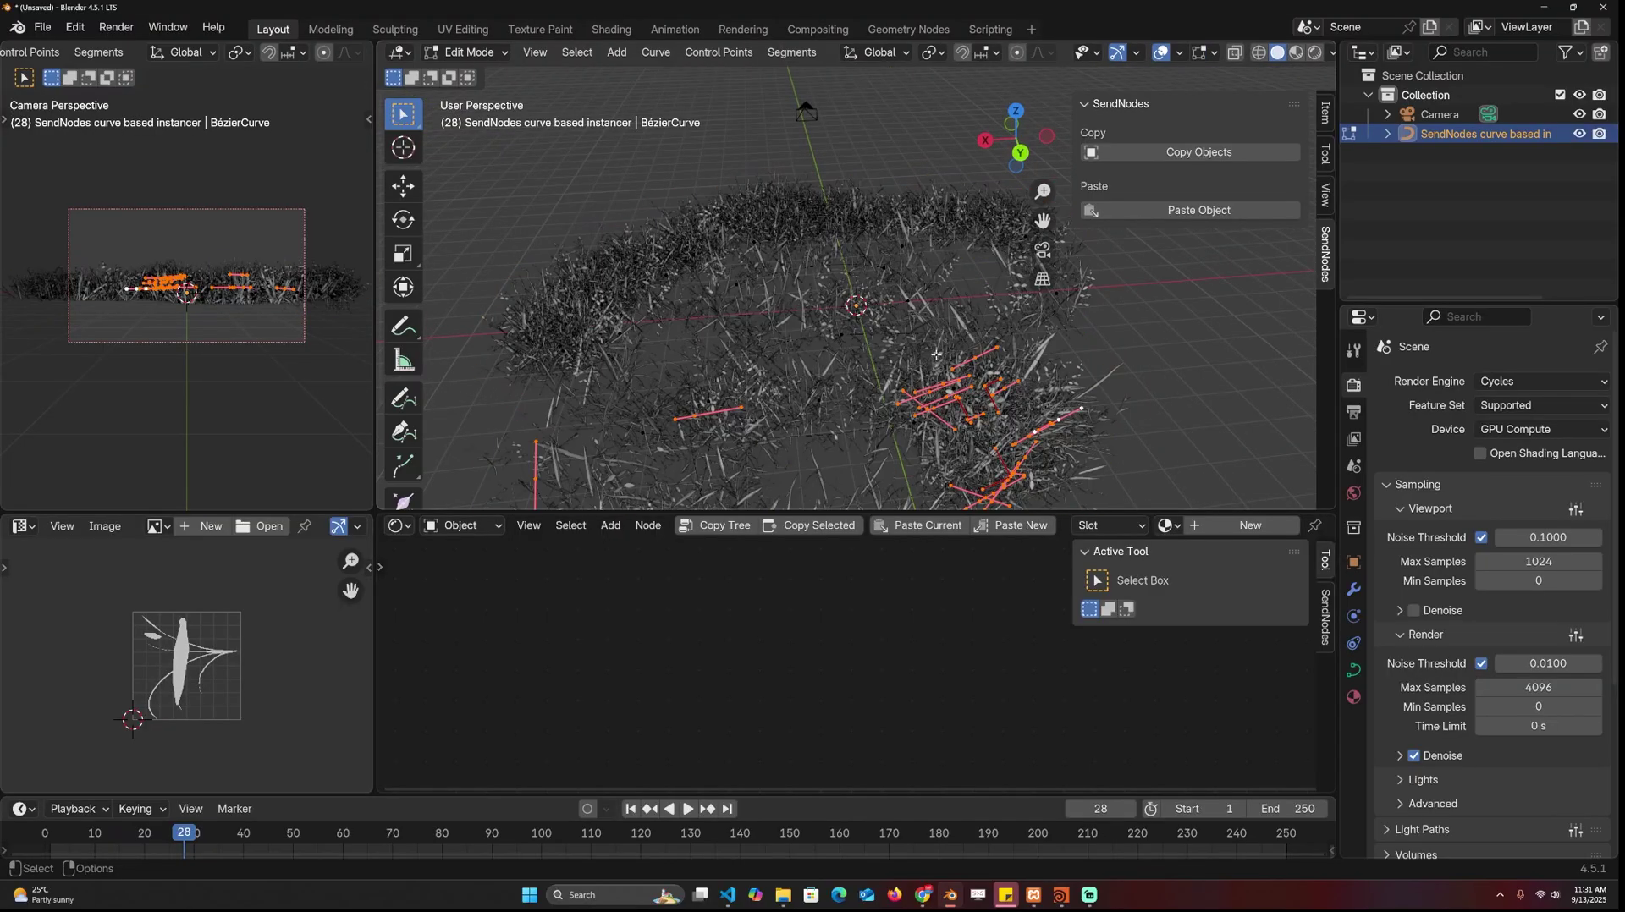
scroll(939, 358, down, 2)
click(1353, 589)
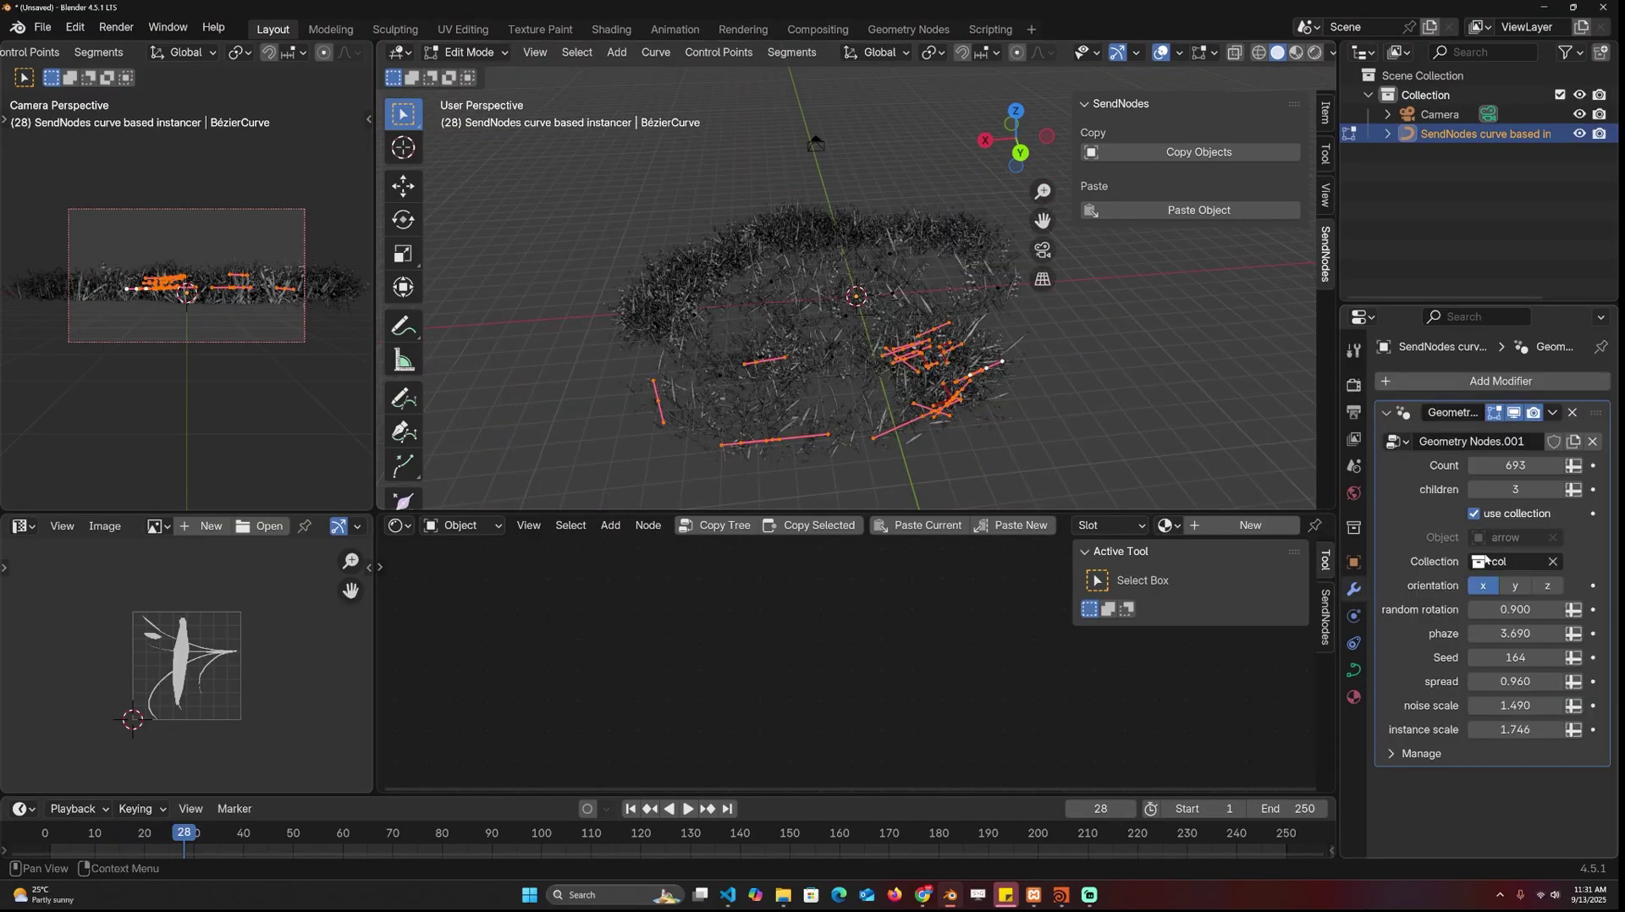
drag(1509, 465, 1447, 465)
drag(1501, 609, 1439, 609)
key(Tab)
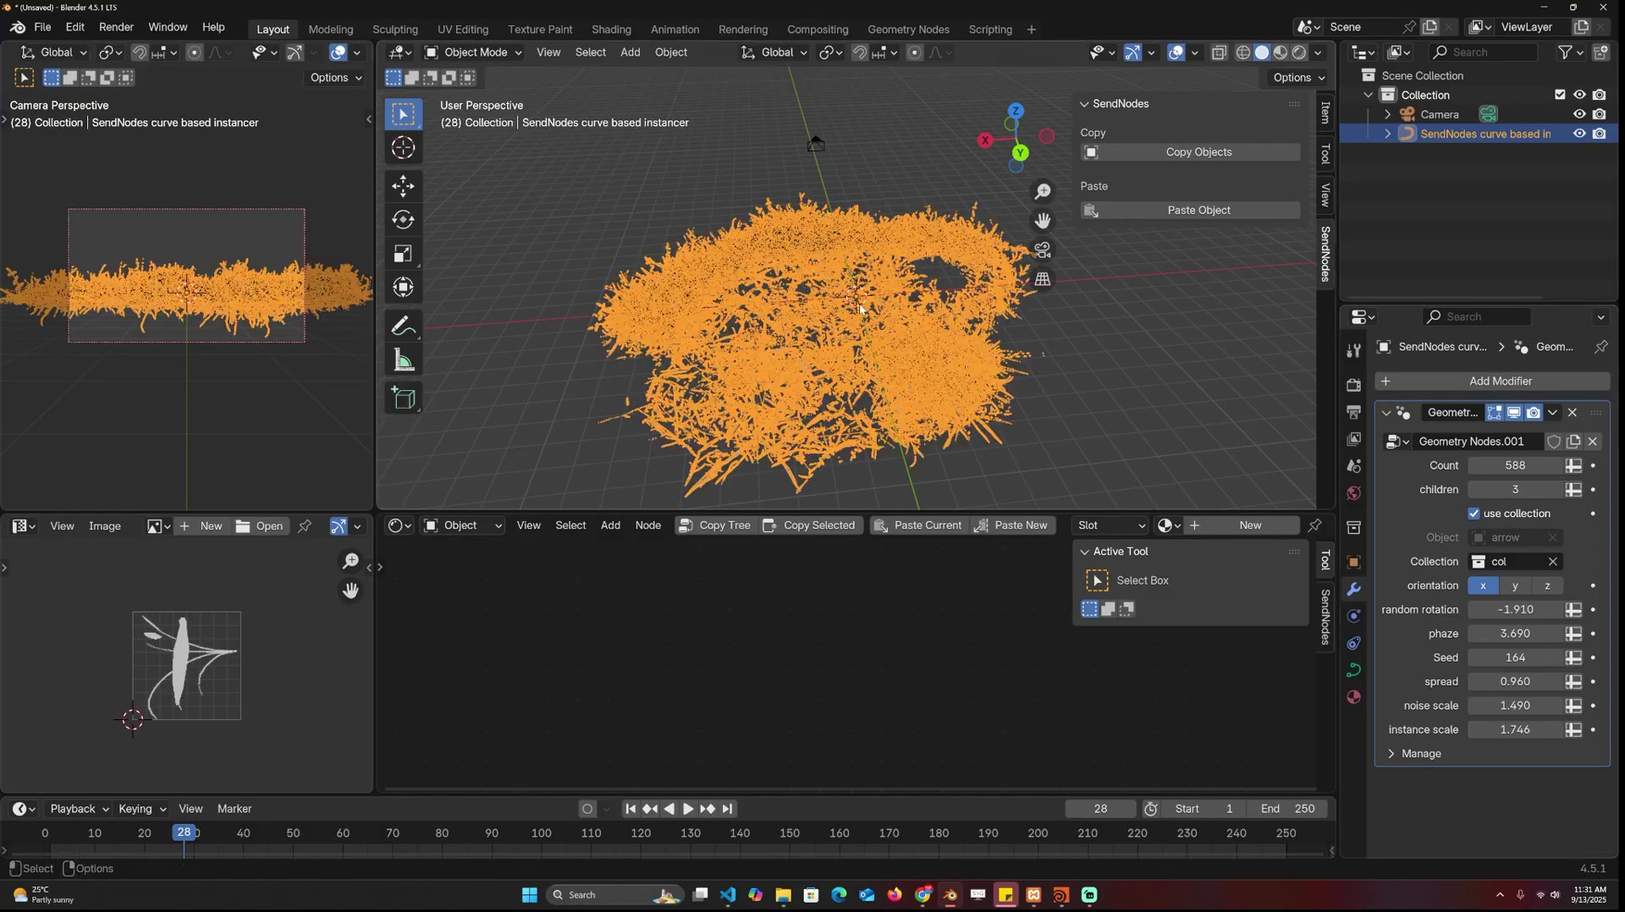
Try Rendered shading in the main viewport, switch it to Material Preview, and examine the grass up close.
scroll(901, 315, up, 4)
click(1299, 53)
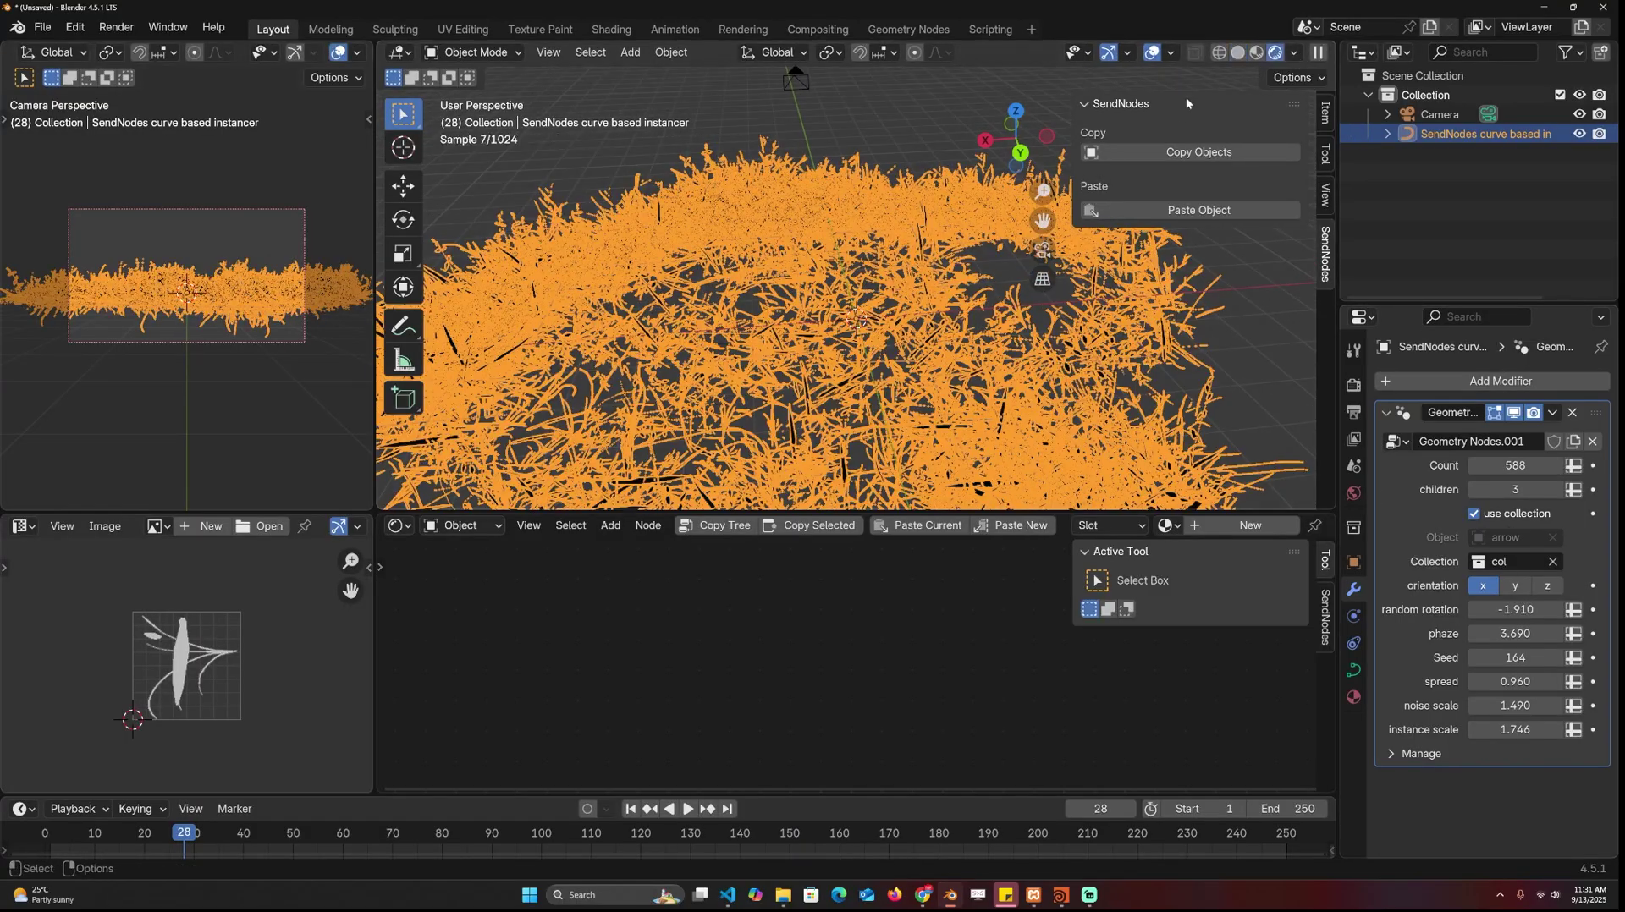
key(alt+a)
middle_drag(810, 307, 886, 283)
click(1257, 52)
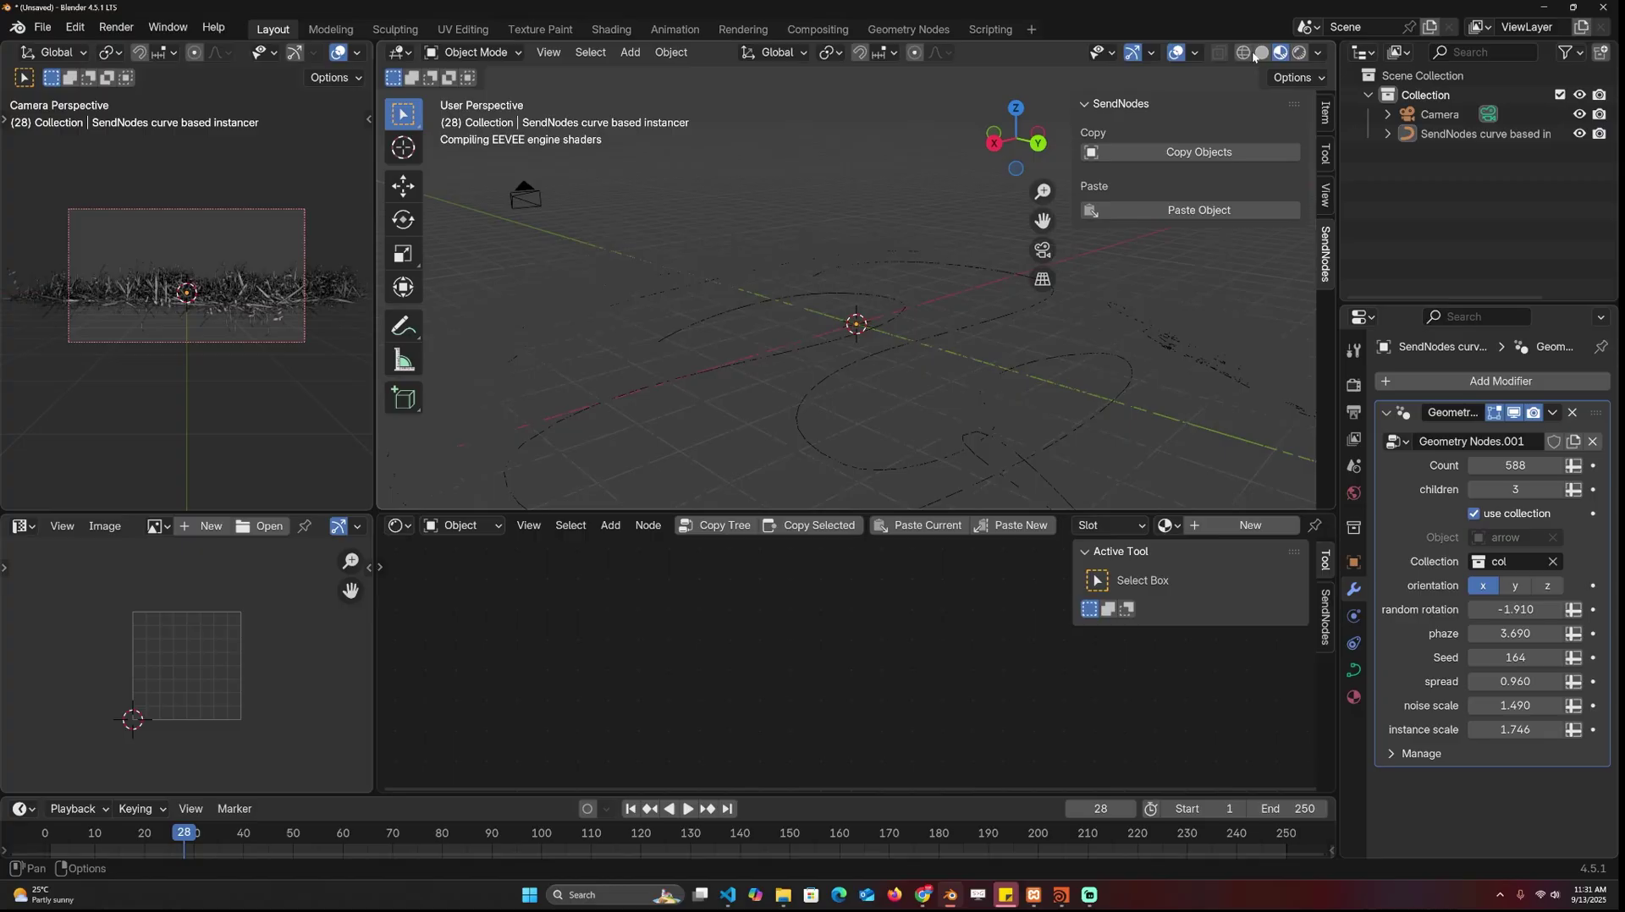
scroll(845, 206, up, 3)
middle_drag(845, 207, 799, 287)
click(799, 289)
middle_drag(660, 292, 774, 312)
key(alt+a)
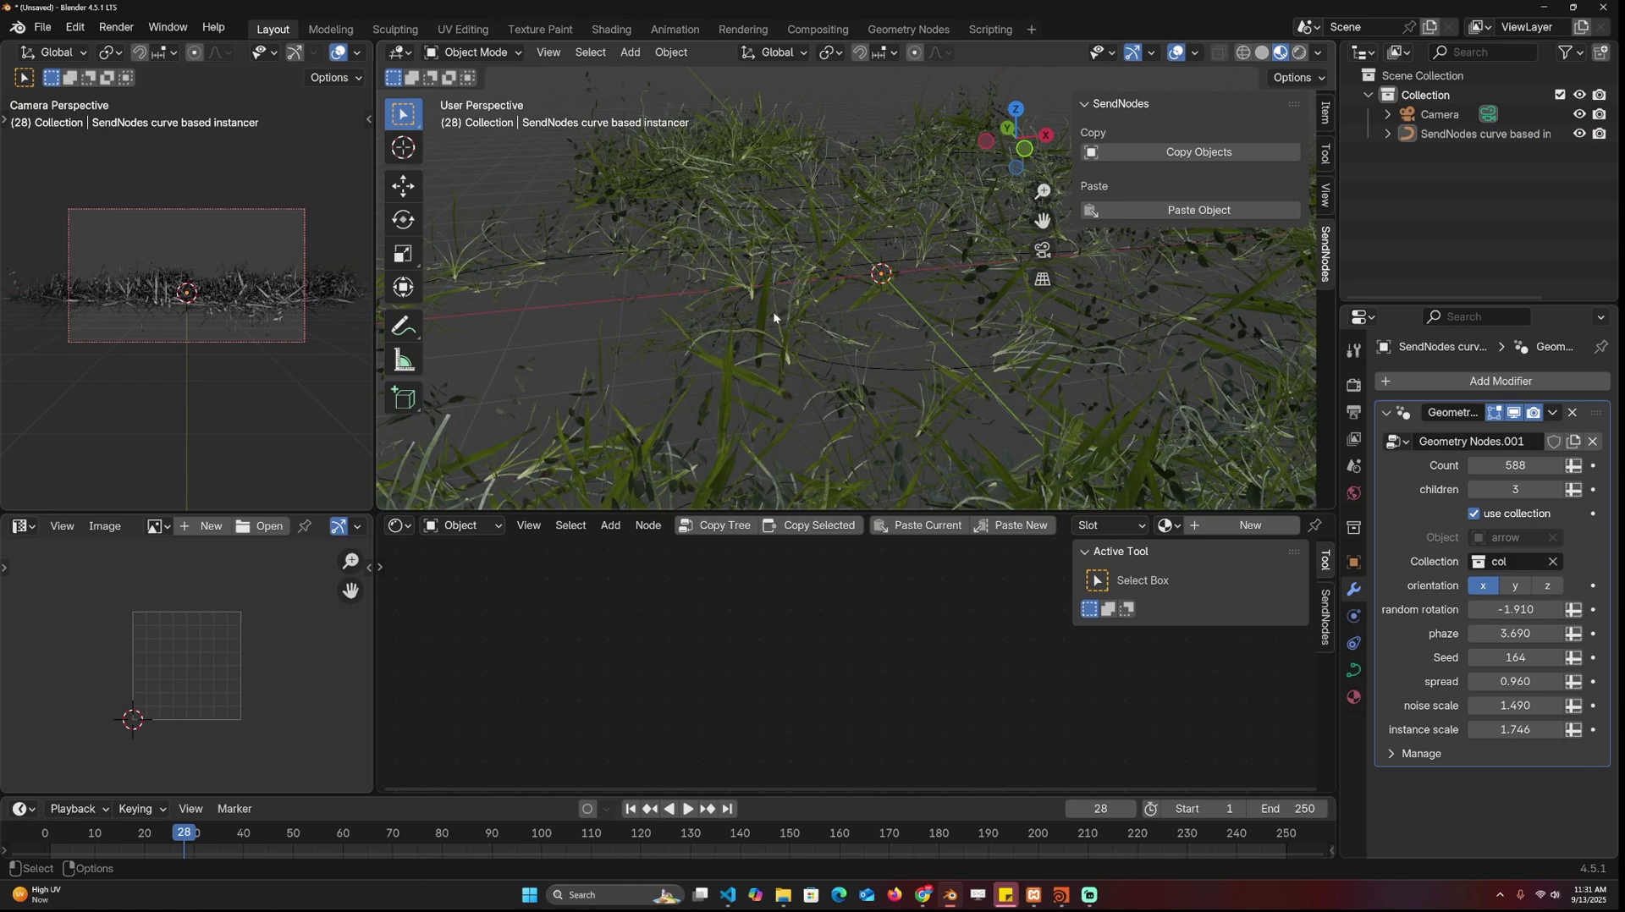
Delete all control points of the grass instancer's curve in Edit Mode.
scroll(791, 190, down, 5)
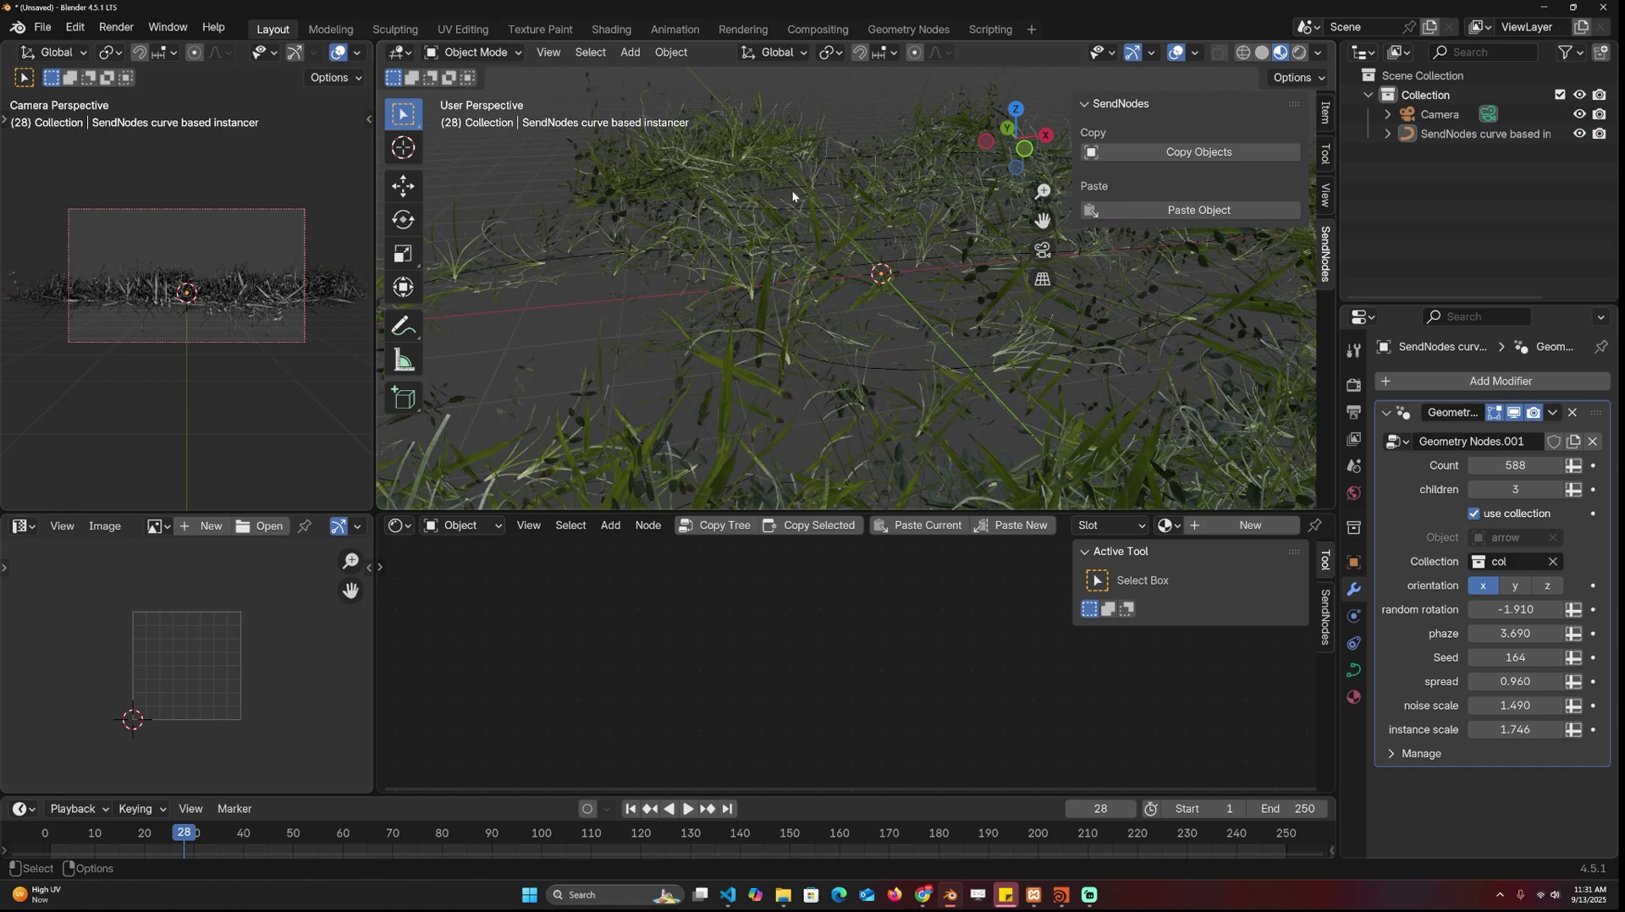
click(820, 263)
key(Tab)
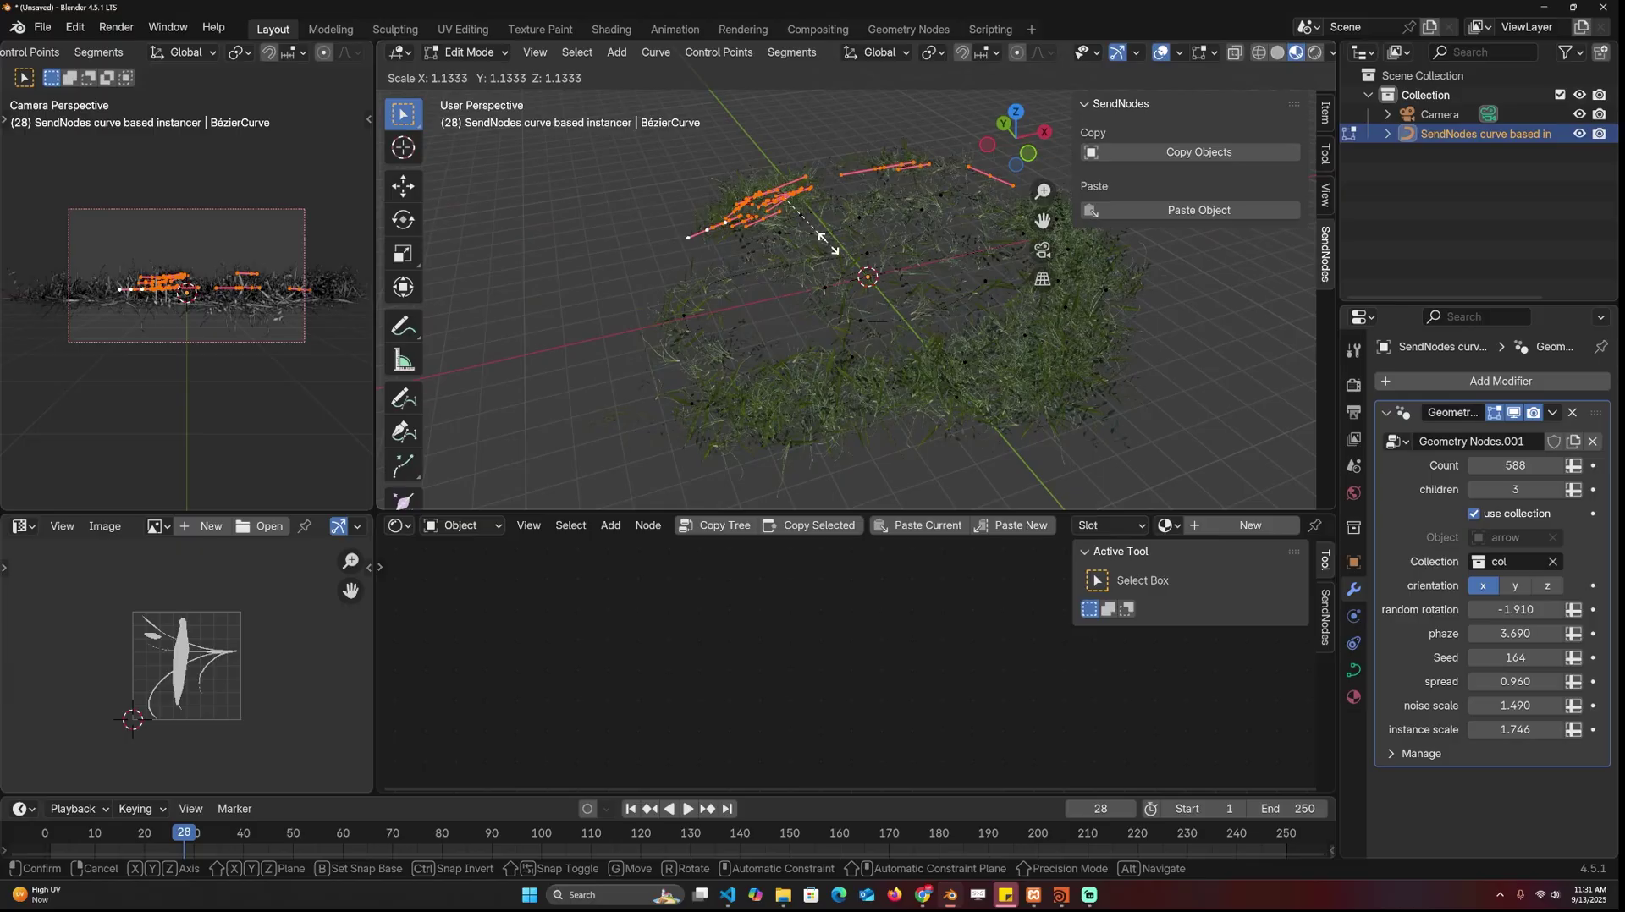
key(x)
click(927, 252)
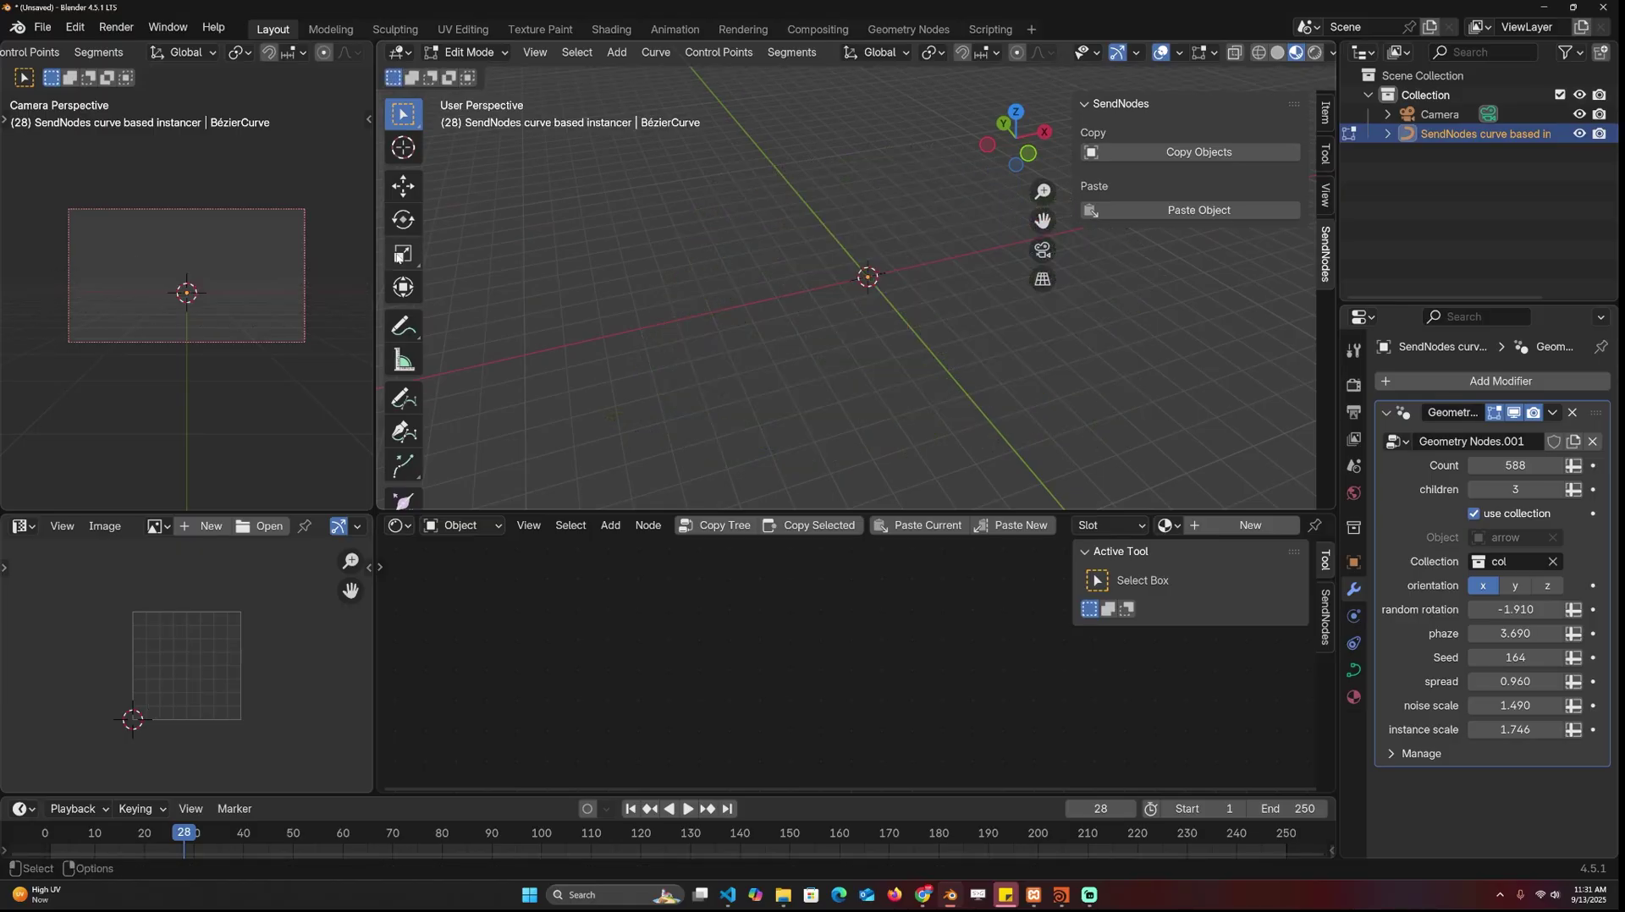
Draw a new freehand curve for the grass to follow with the Draw tool and return to Object Mode.
click(404, 326)
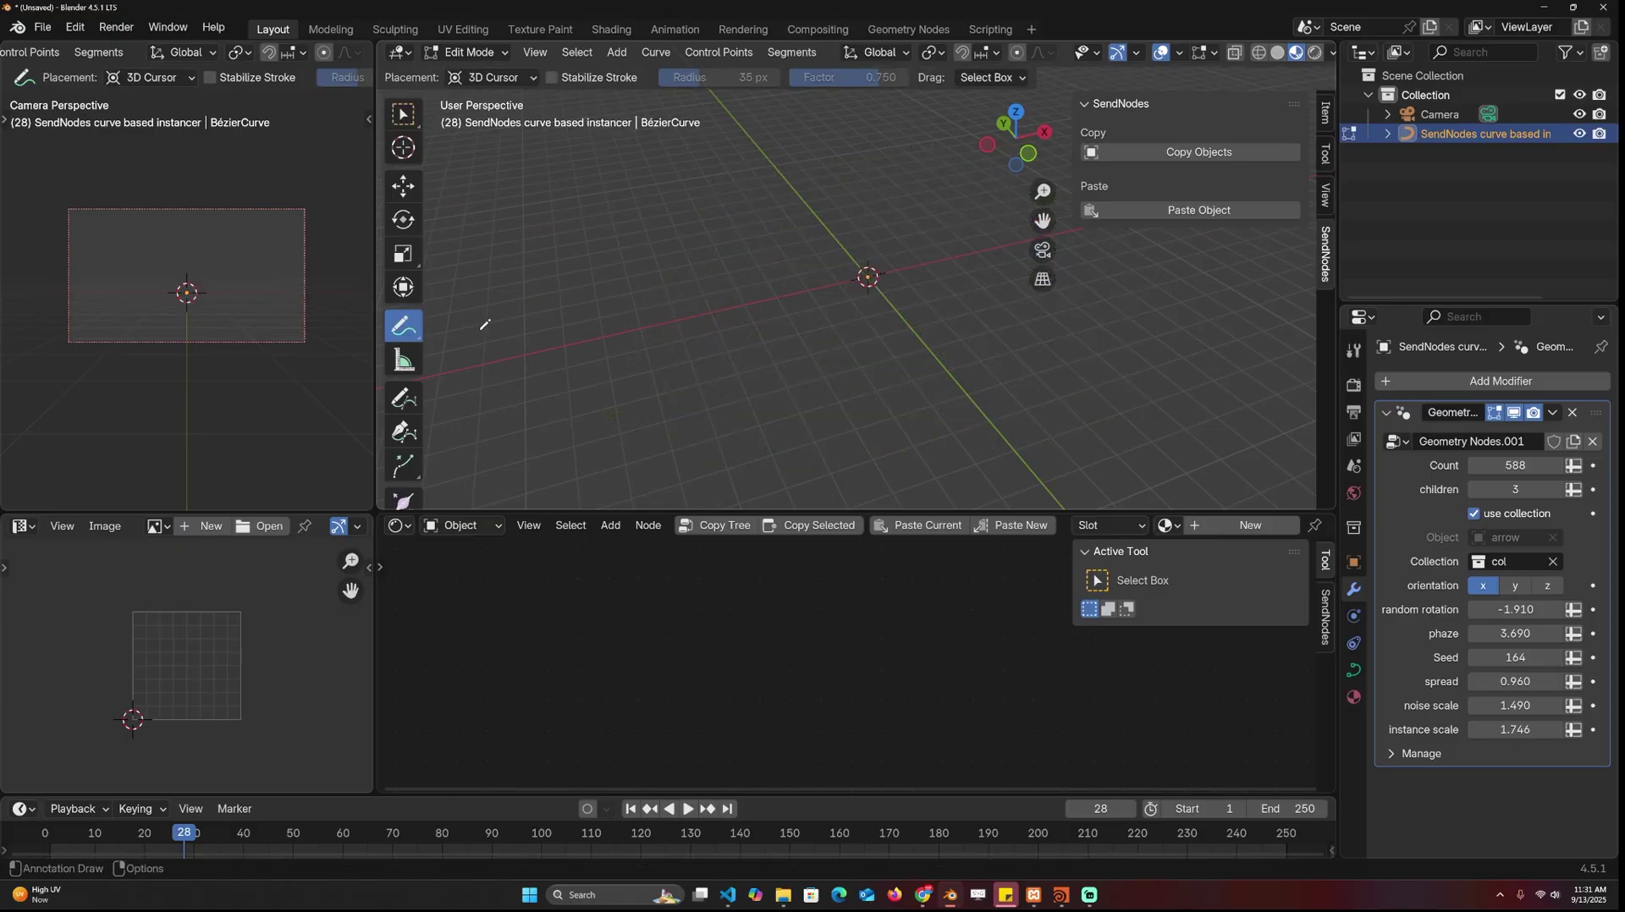
click(404, 397)
drag(819, 215, 766, 234)
key(Tab)
middle_drag(780, 317, 948, 314)
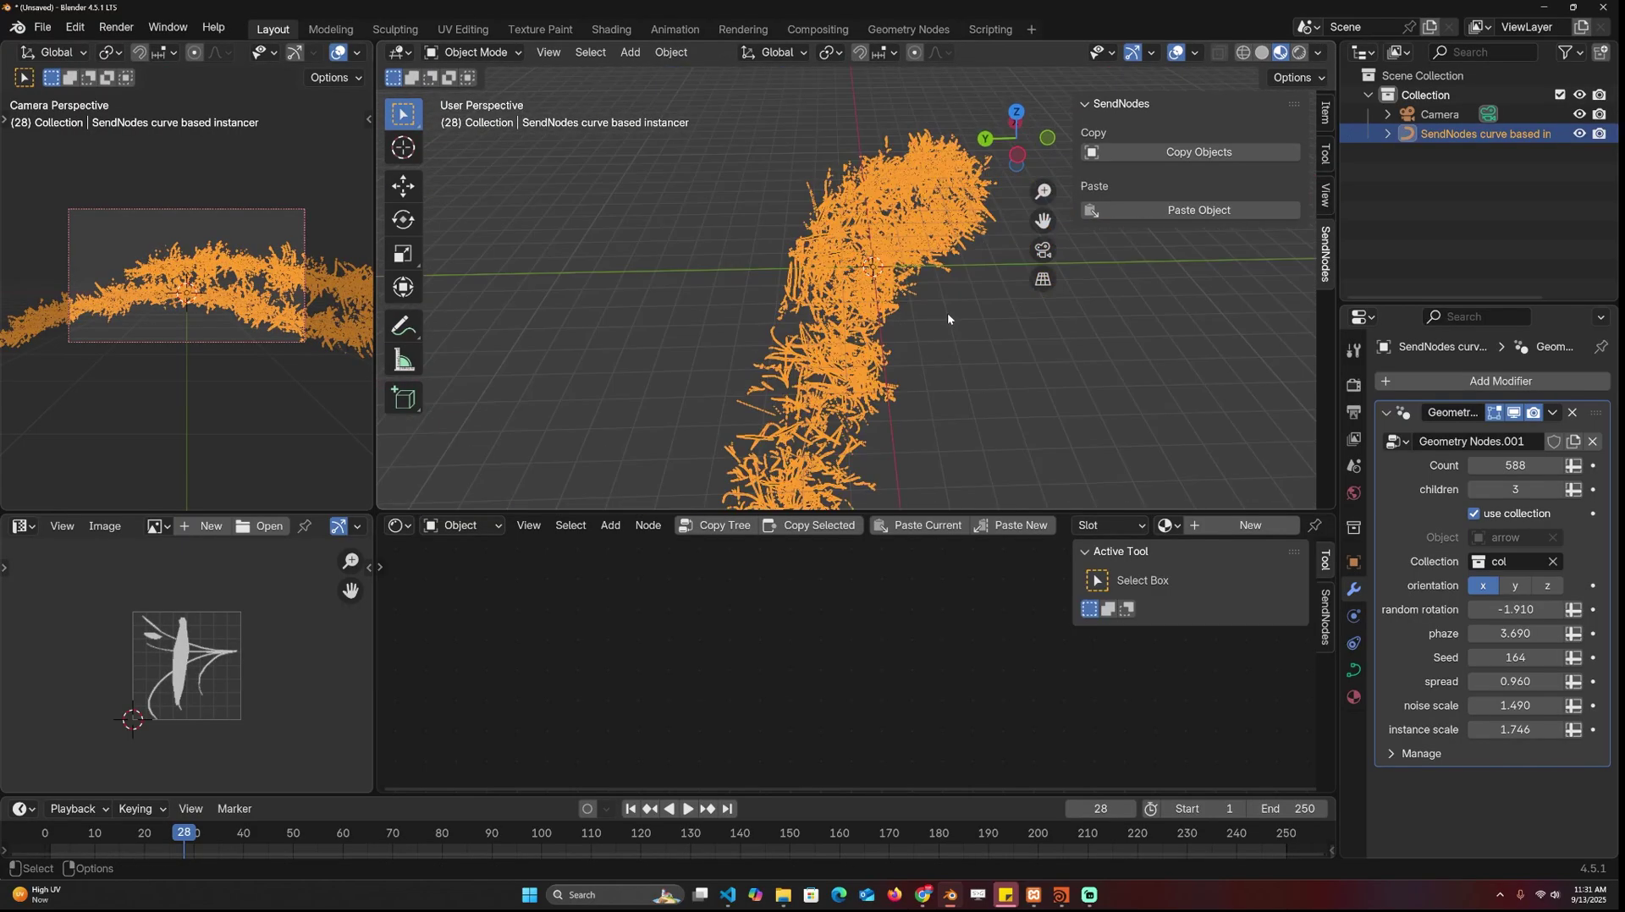
Switch to the BlenderEverything page, browse its payloads and free resources, and copy the "apple hello motion graphics animation" object.
key(alt+Tab)
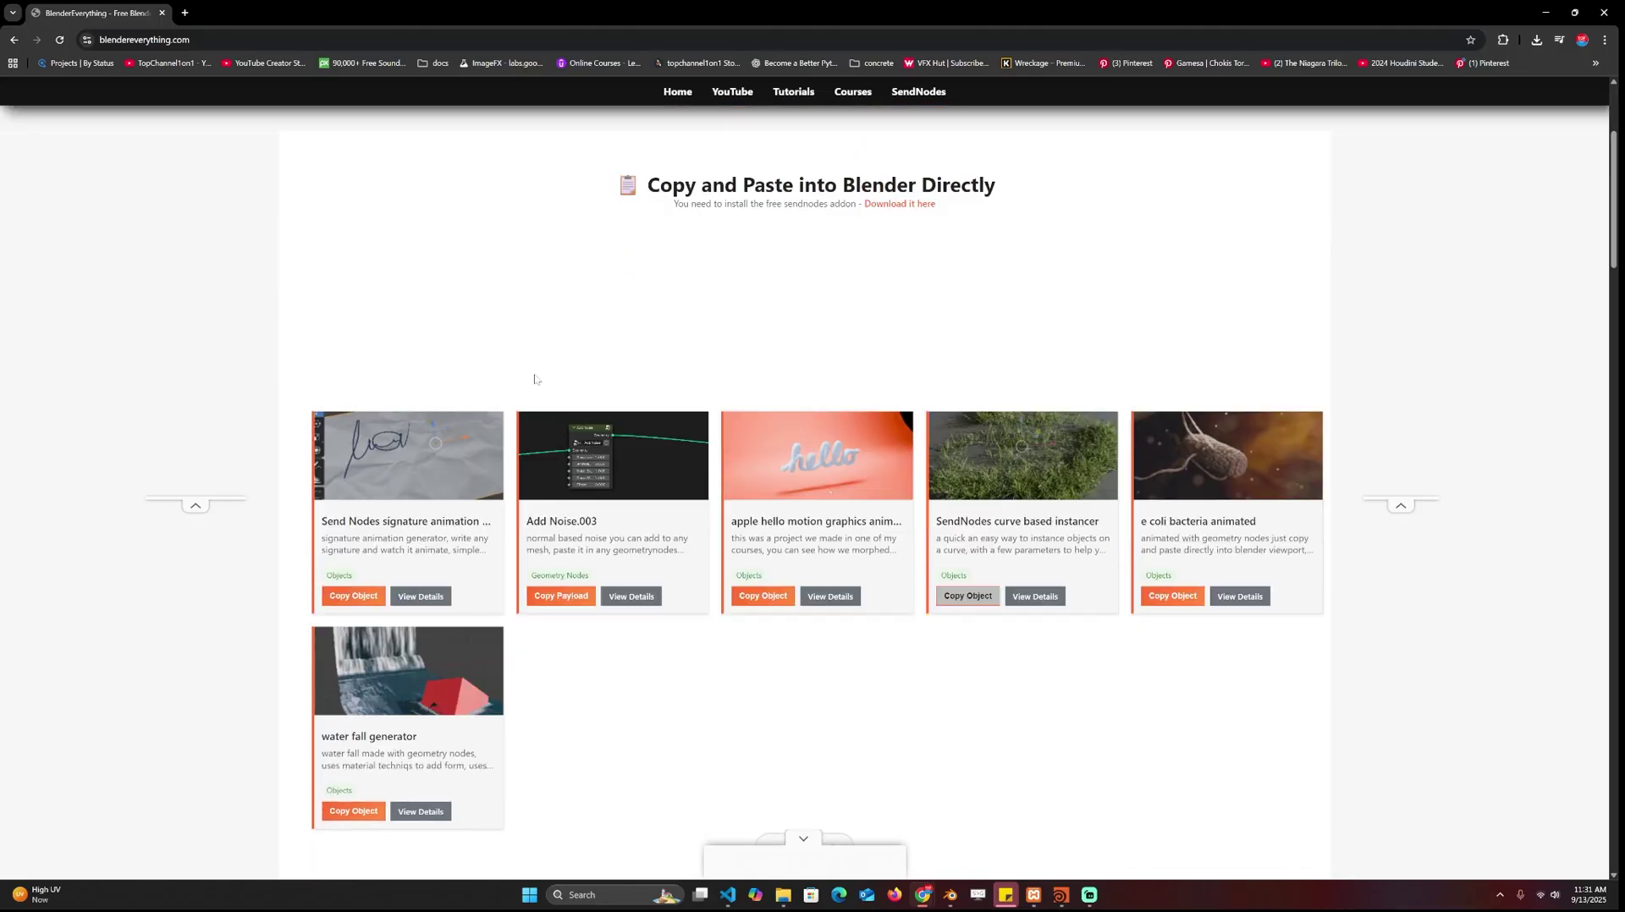
scroll(694, 465, down, 3)
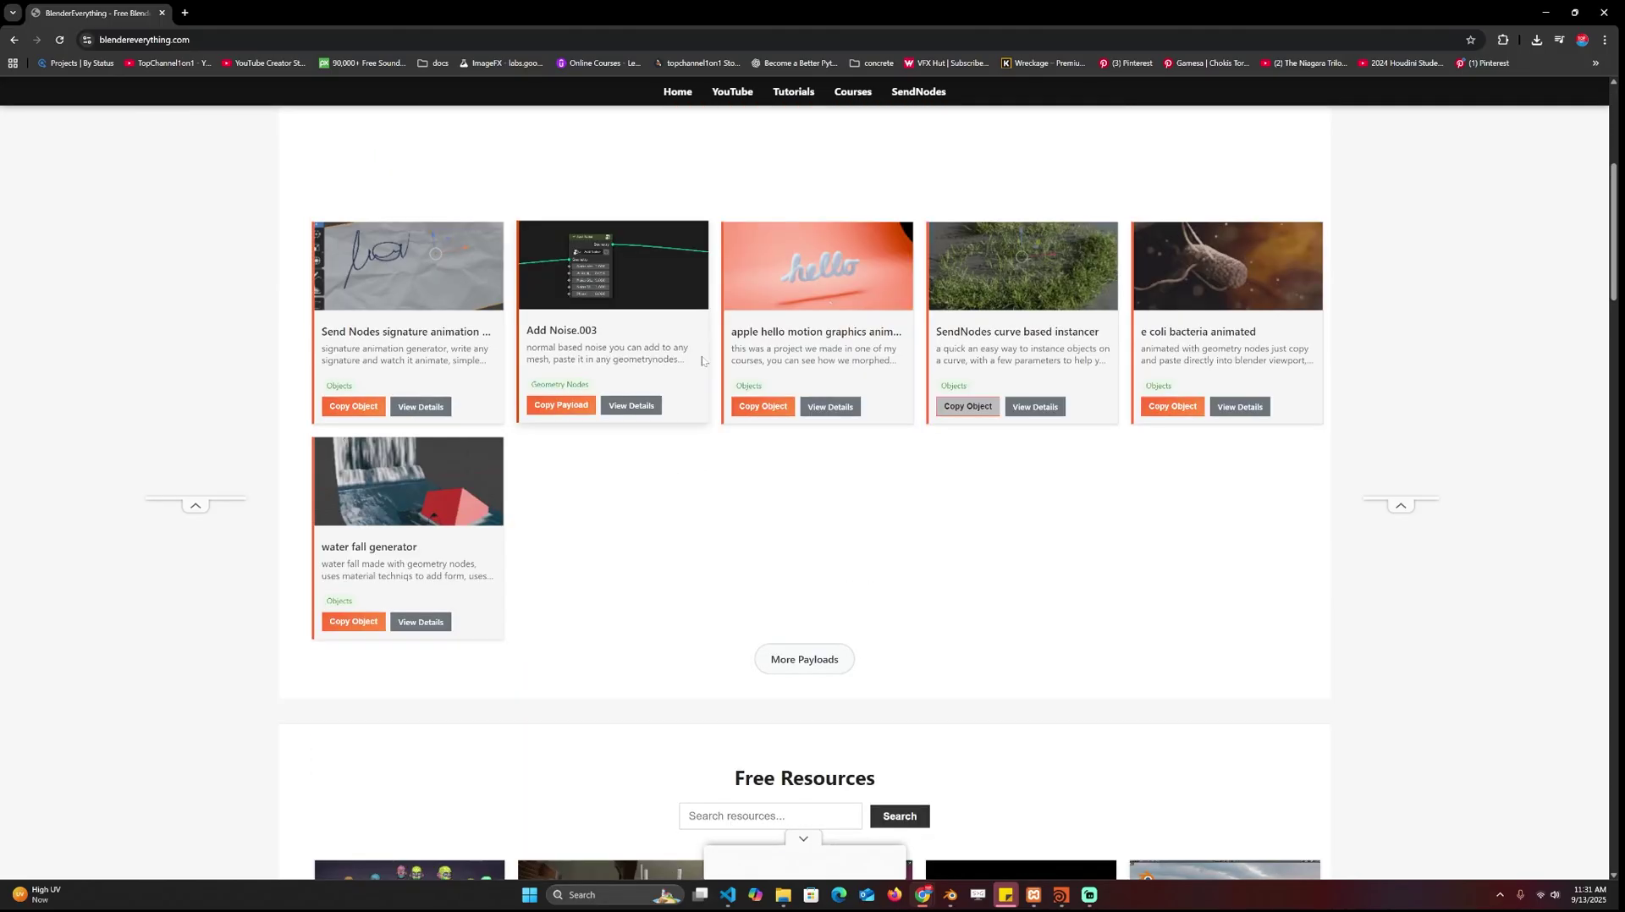
scroll(778, 565, down, 5)
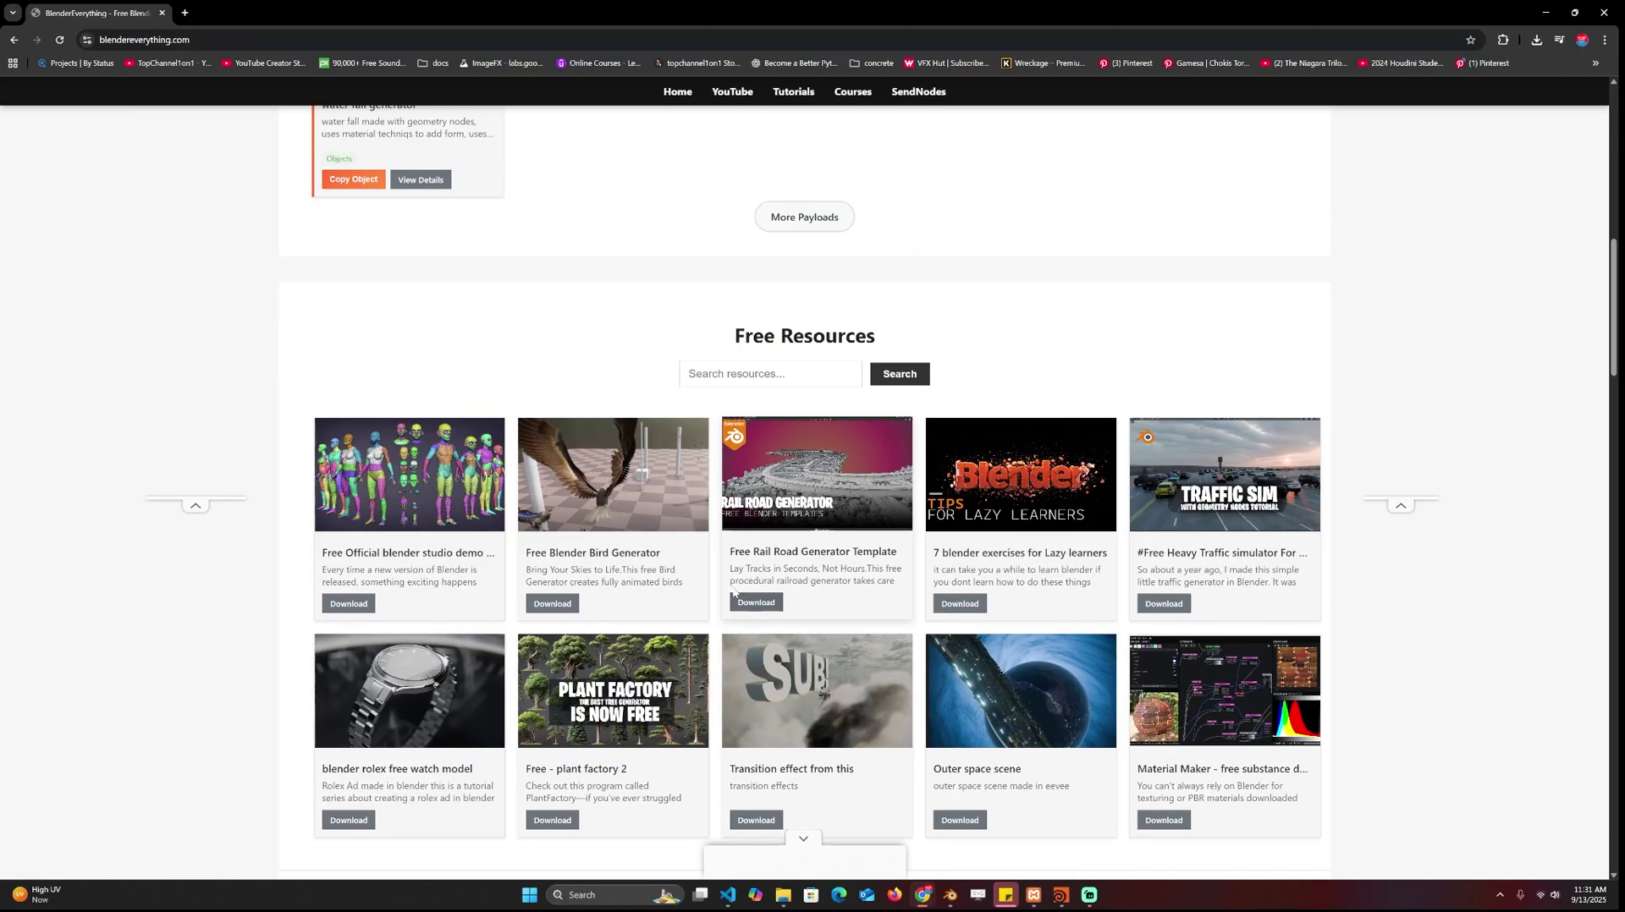
scroll(904, 378, up, 1)
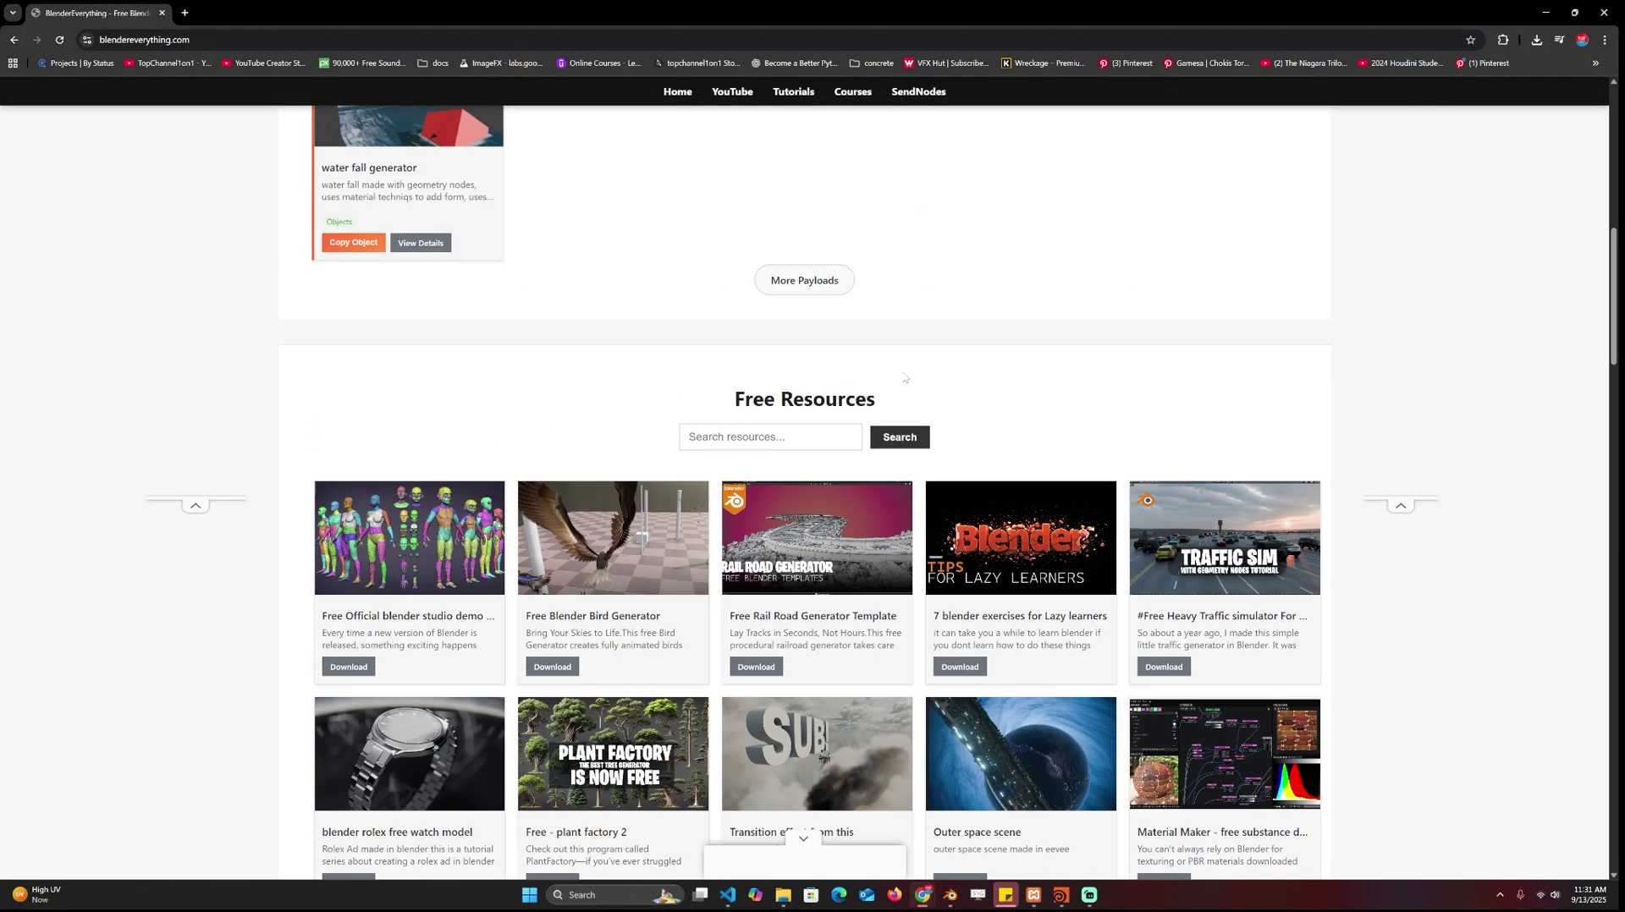
scroll(910, 377, up, 6)
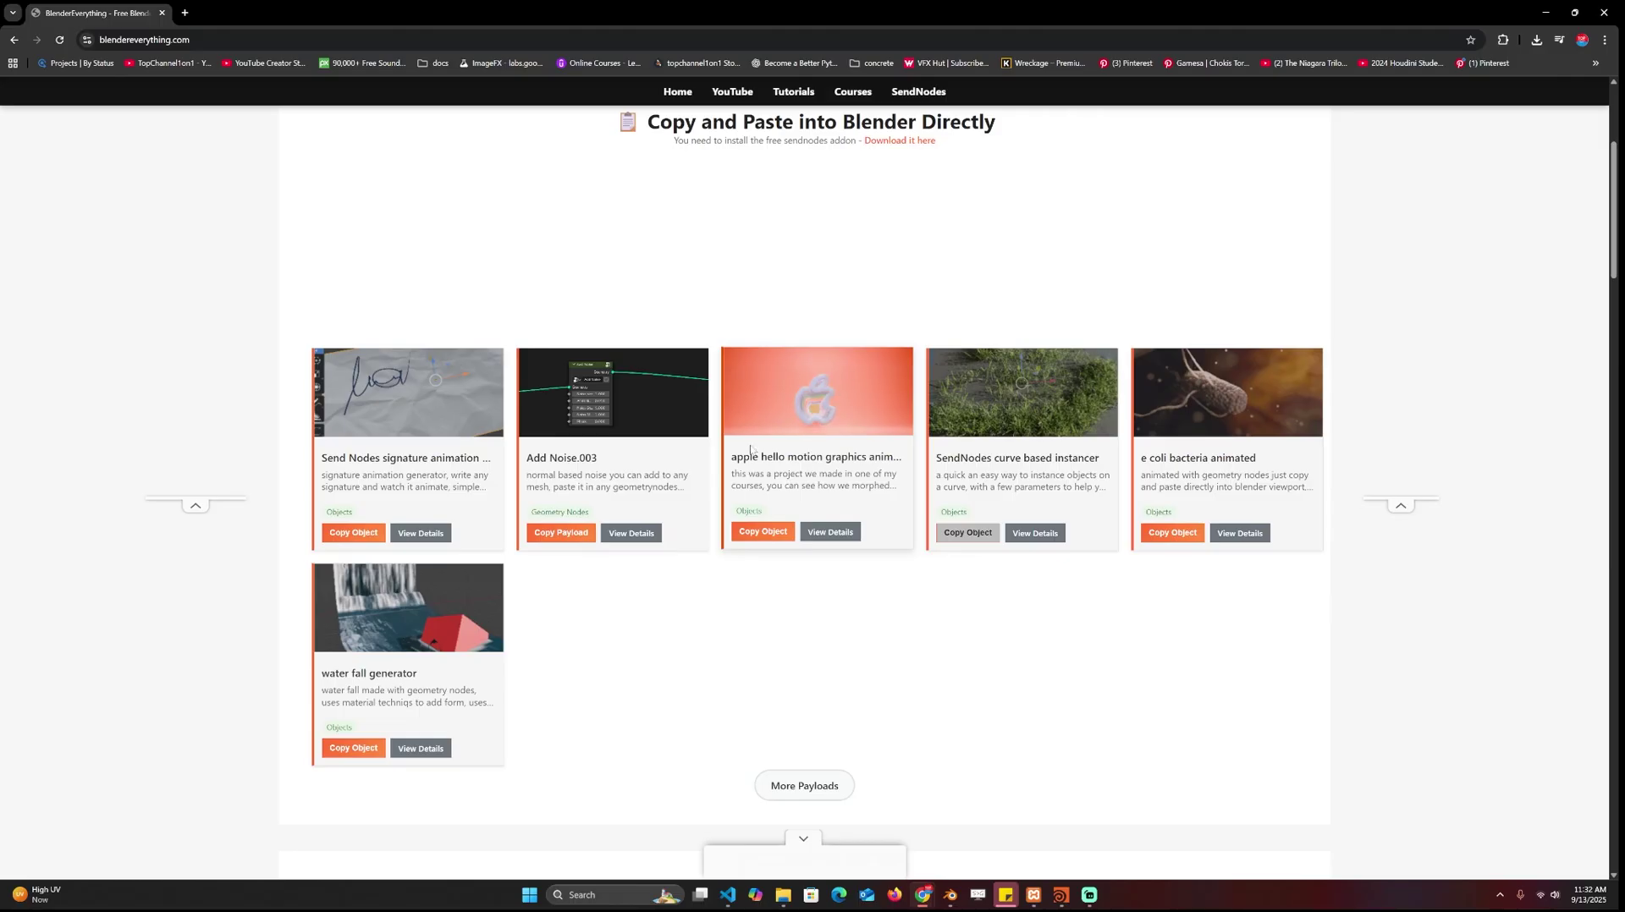
click(766, 537)
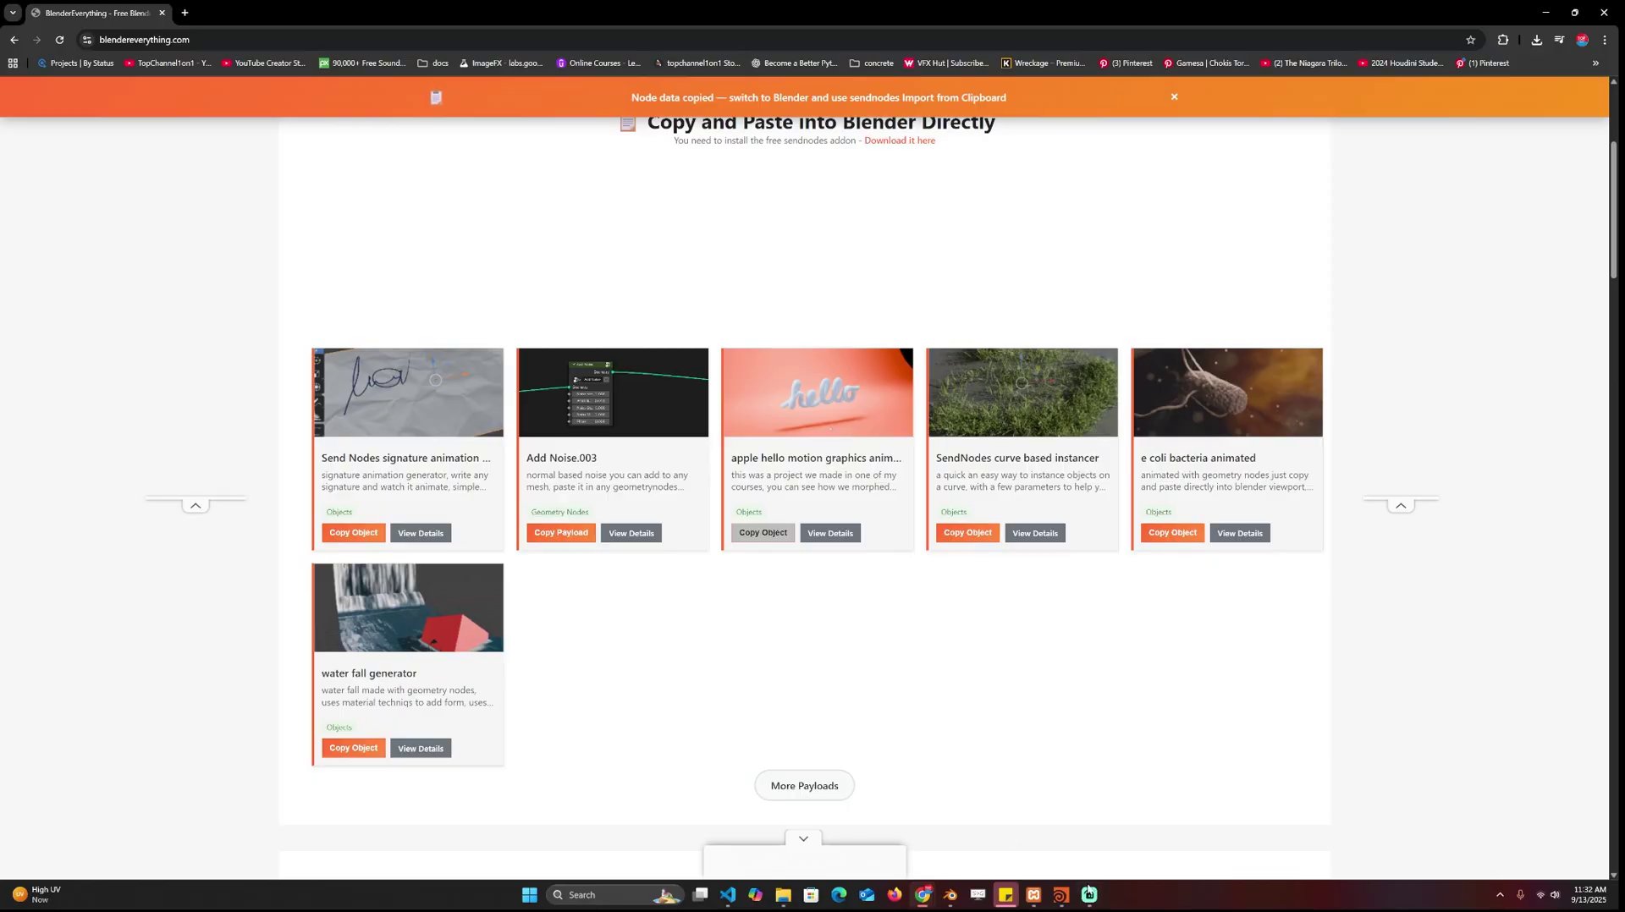
Switch to Blender and paste the apple hello motion graphics object into the scene with SendNodes.
click(950, 896)
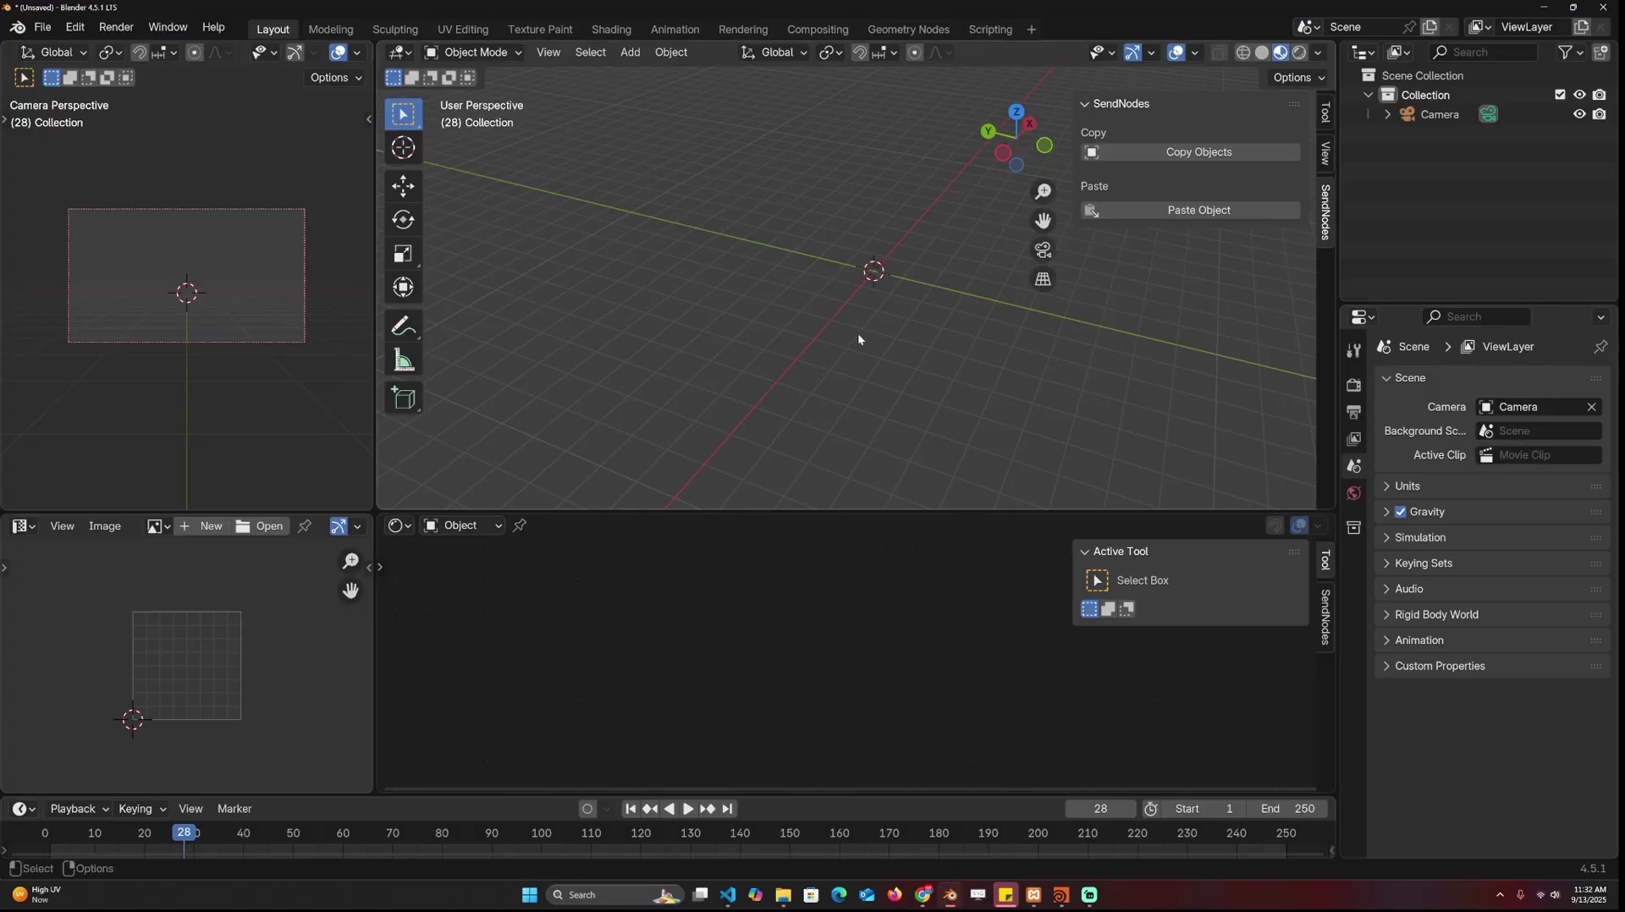
click(1146, 215)
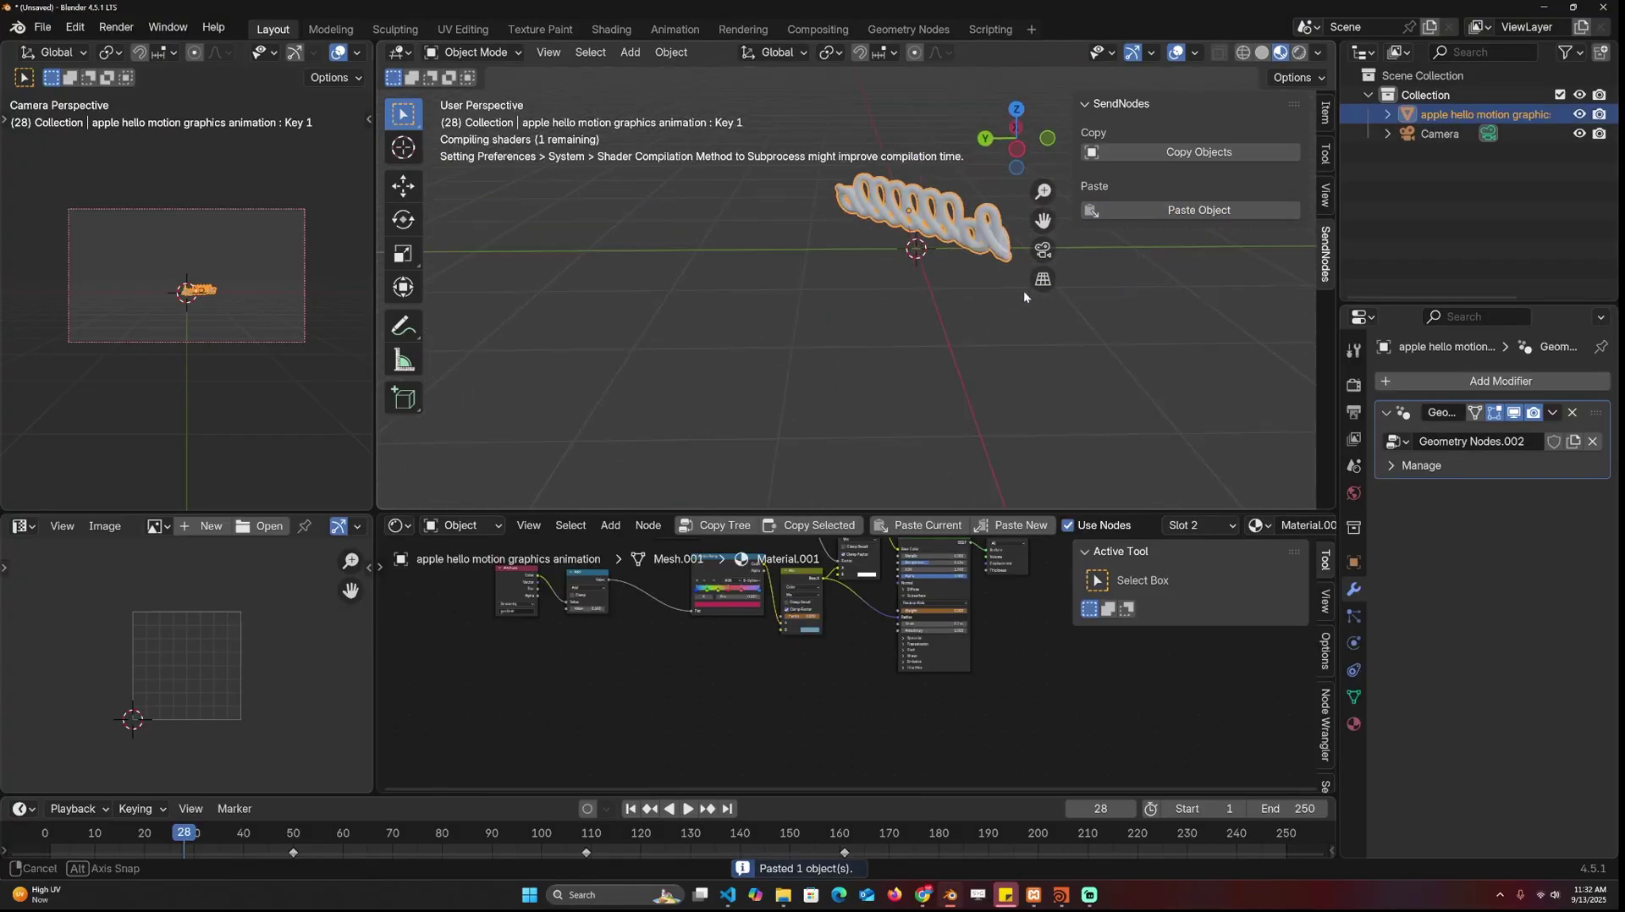
scroll(899, 360, up, 5)
click(1031, 319)
middle_drag(1033, 317, 764, 359)
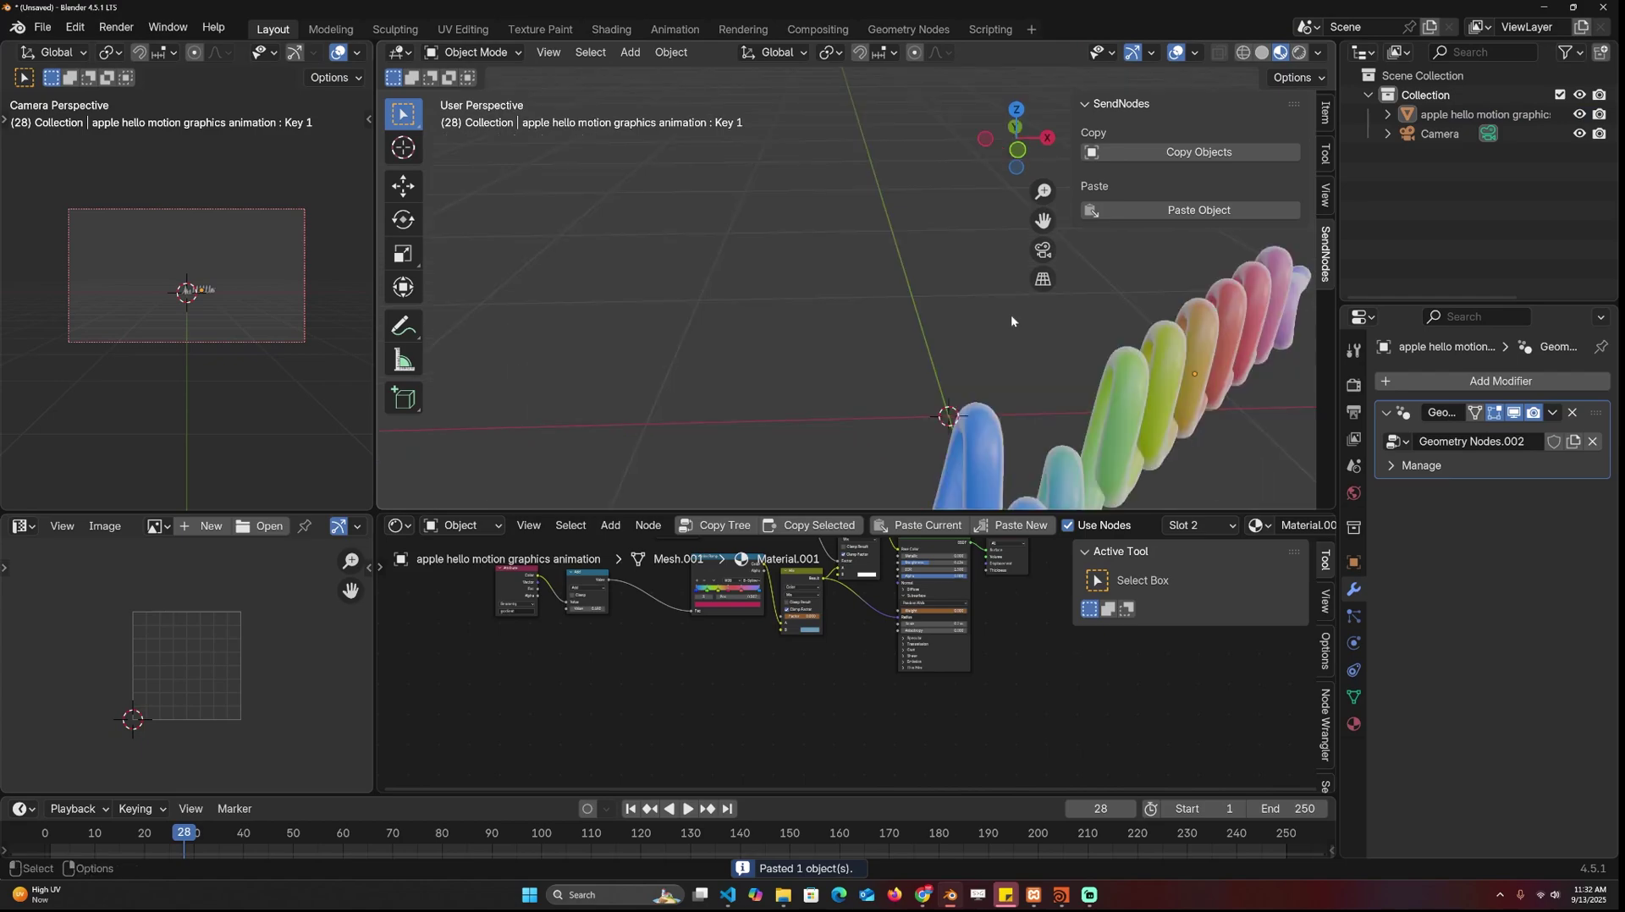
middle_drag(1010, 313, 922, 299)
scroll(923, 299, down, 4)
Play the hello animation from the start of the timeline and examine the lettering and its material nodes.
click(56, 831)
key(space)
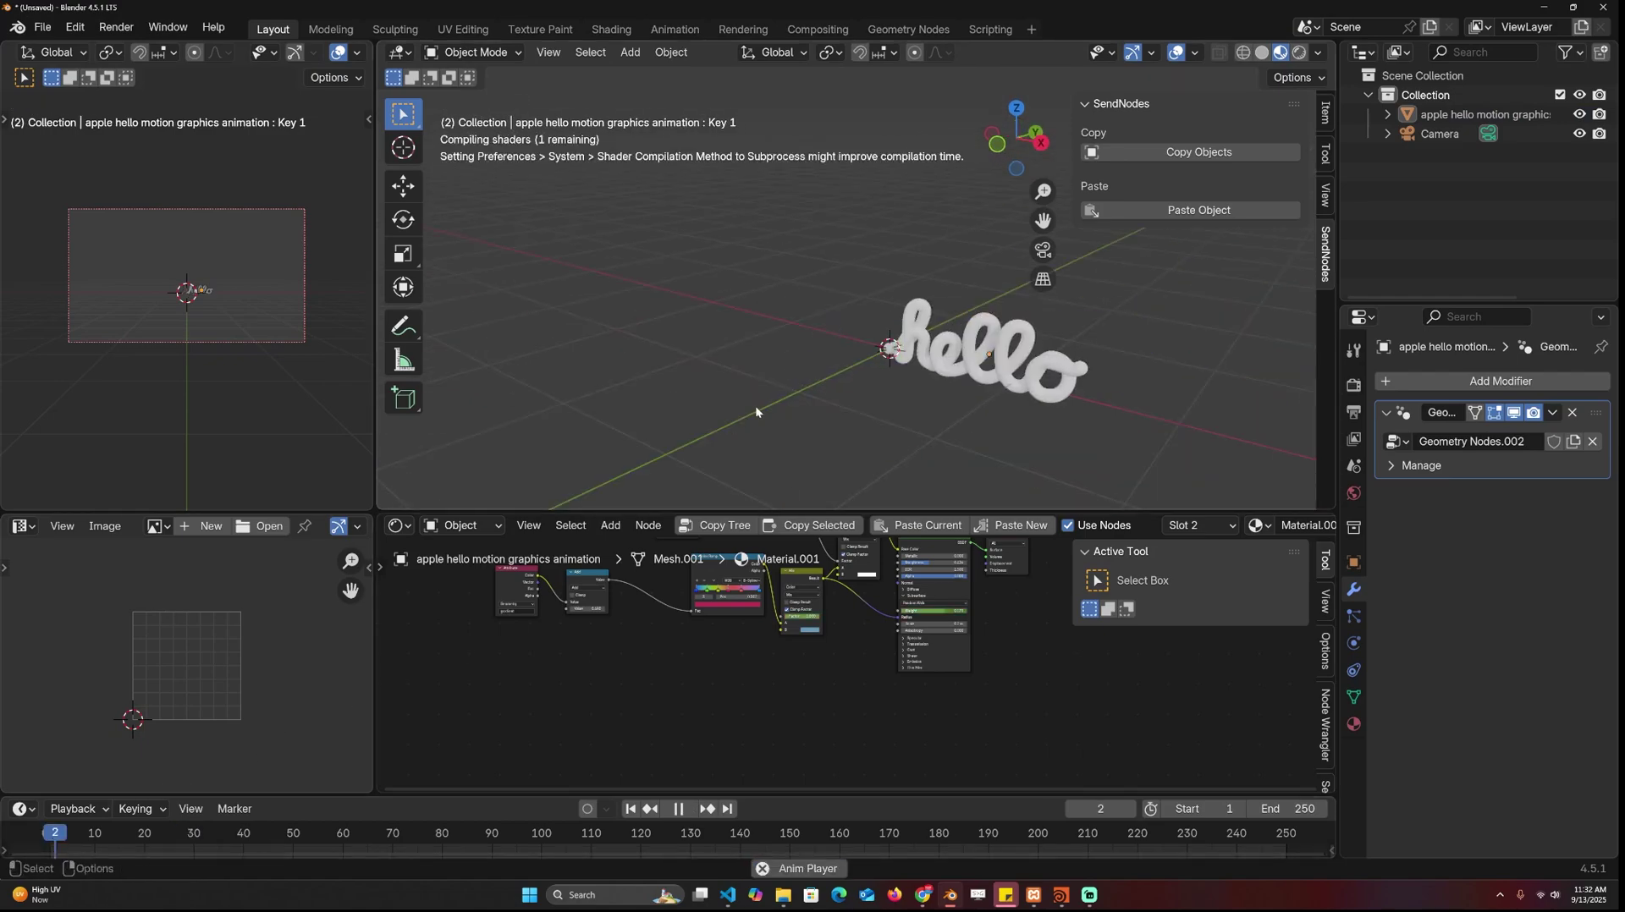
middle_drag(839, 387, 937, 386)
middle_drag(767, 611, 713, 697)
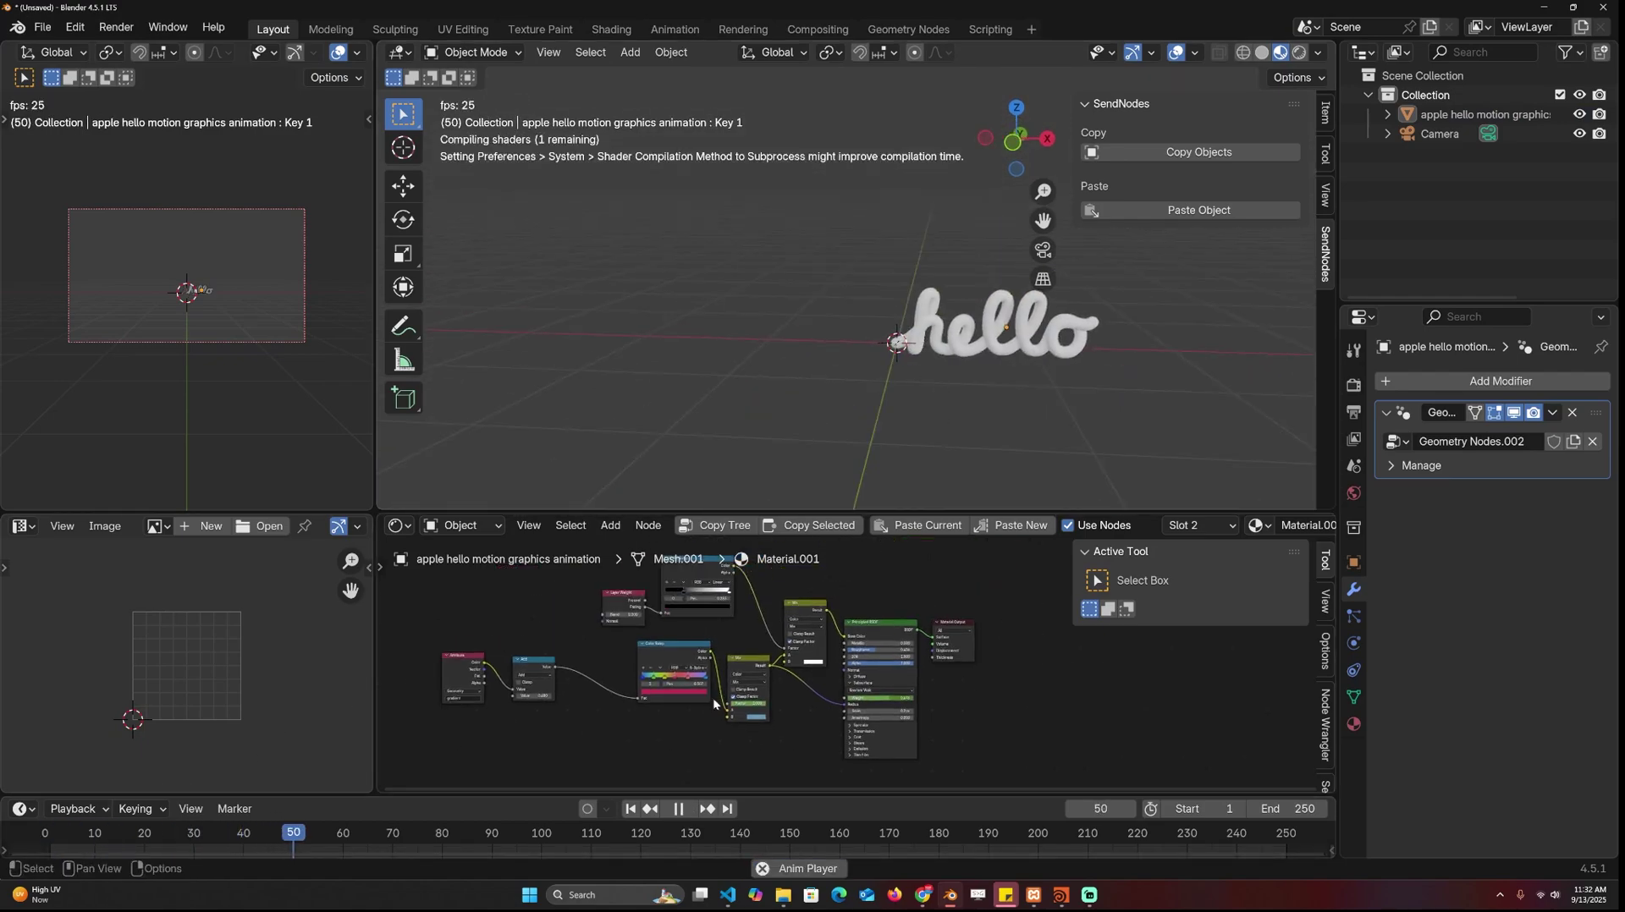
scroll(965, 379, up, 3)
middle_drag(1031, 418, 1176, 362)
middle_drag(1064, 363, 919, 333)
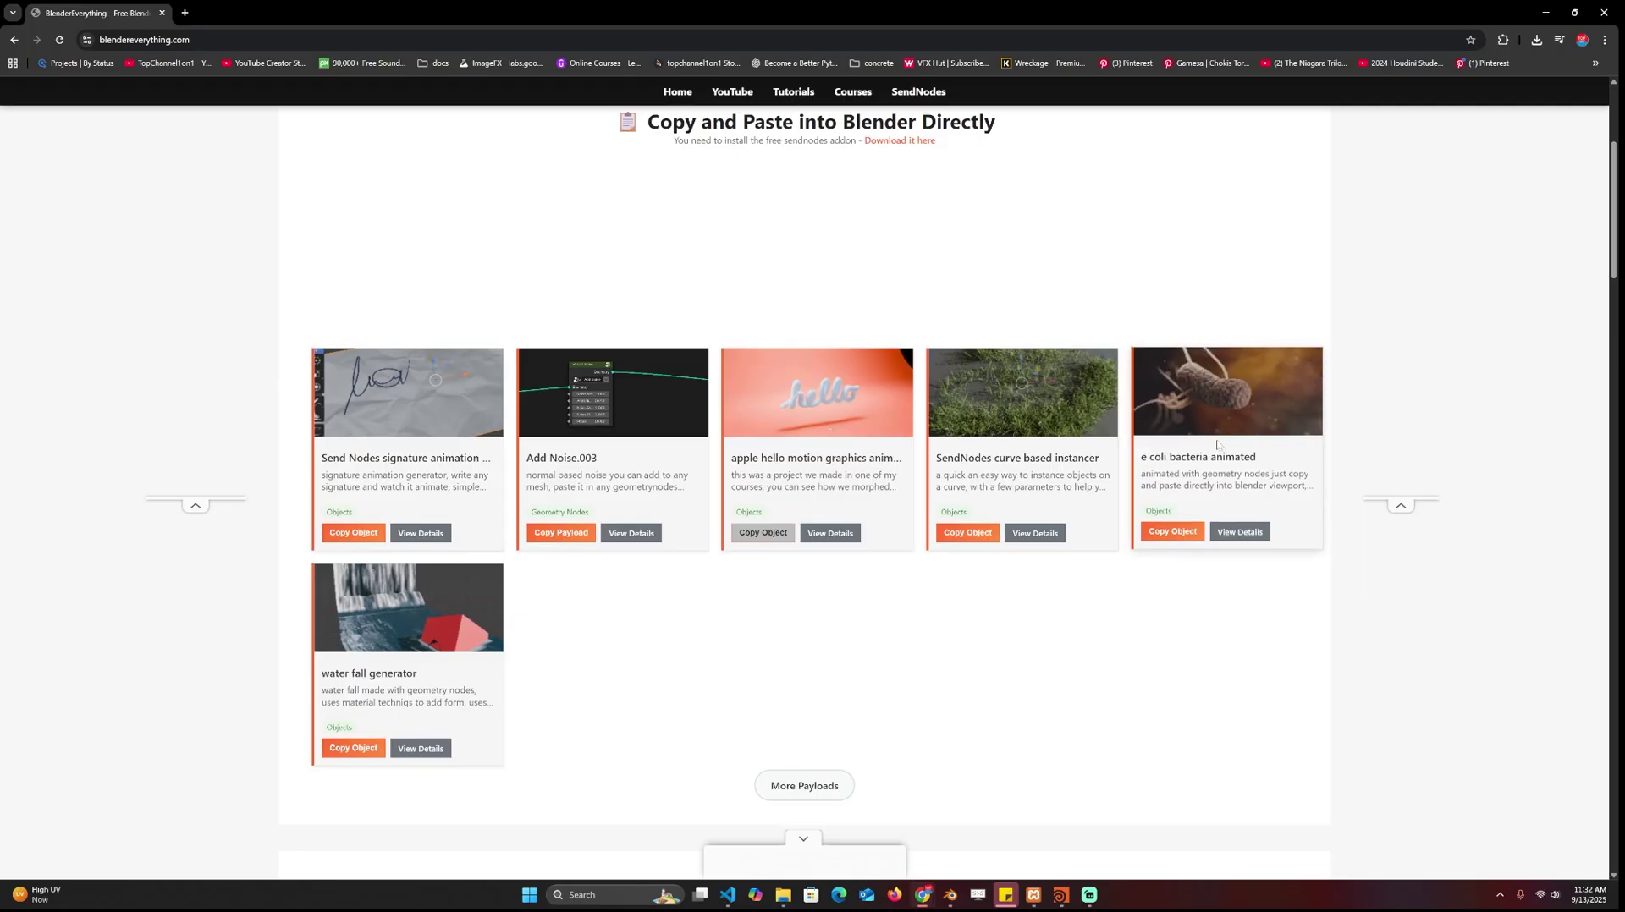
Copy the "e coli bacteria animated" object from the BlenderEverything page.
click(1177, 532)
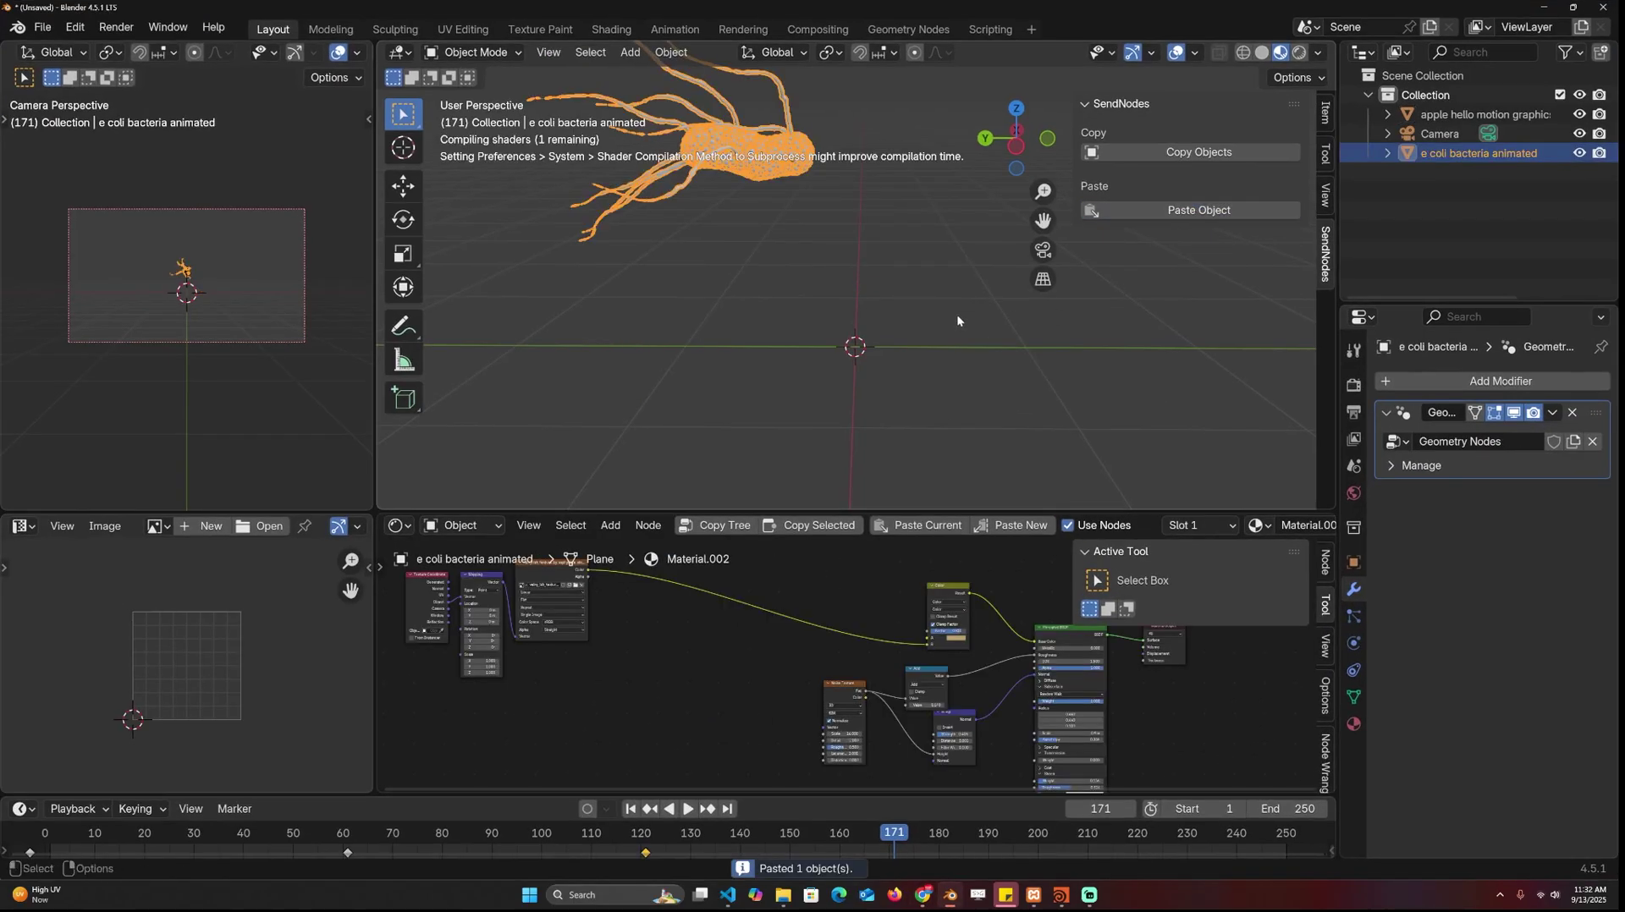
Play the e coli bacteria animation and examine the moving model from several angles.
click(973, 366)
key(space)
mouse_move(973, 367)
shift+middle_down()
mouse_move(1074, 405)
mouse_move(916, 394)
shift+middle_up()
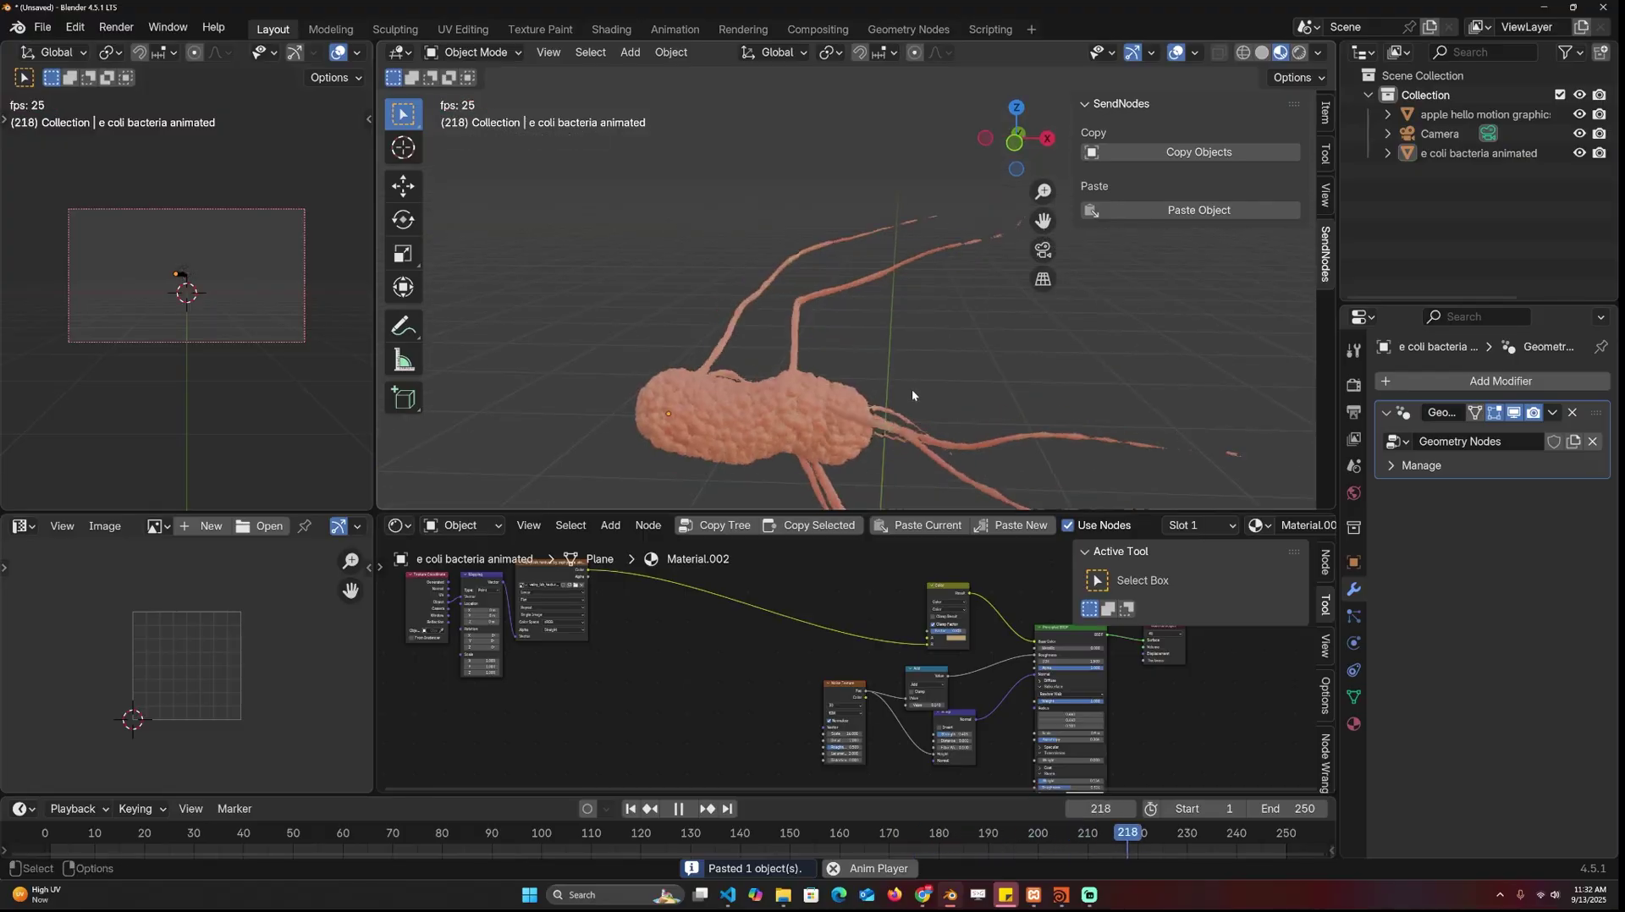
click(896, 458)
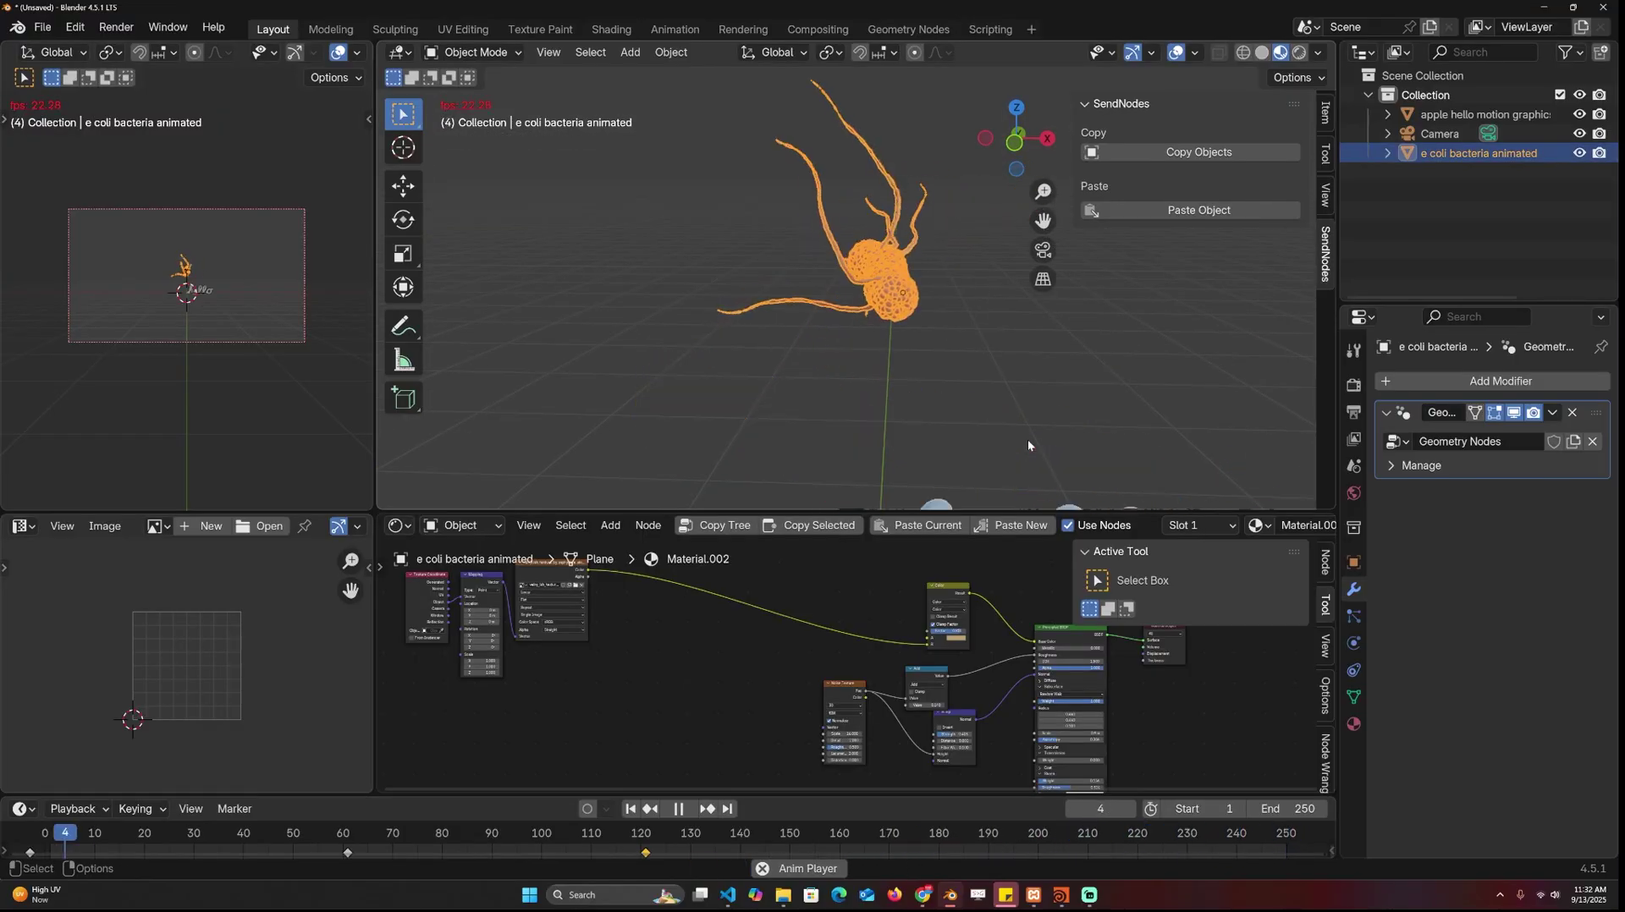
click(958, 406)
middle_drag(959, 406, 1071, 398)
key(space)
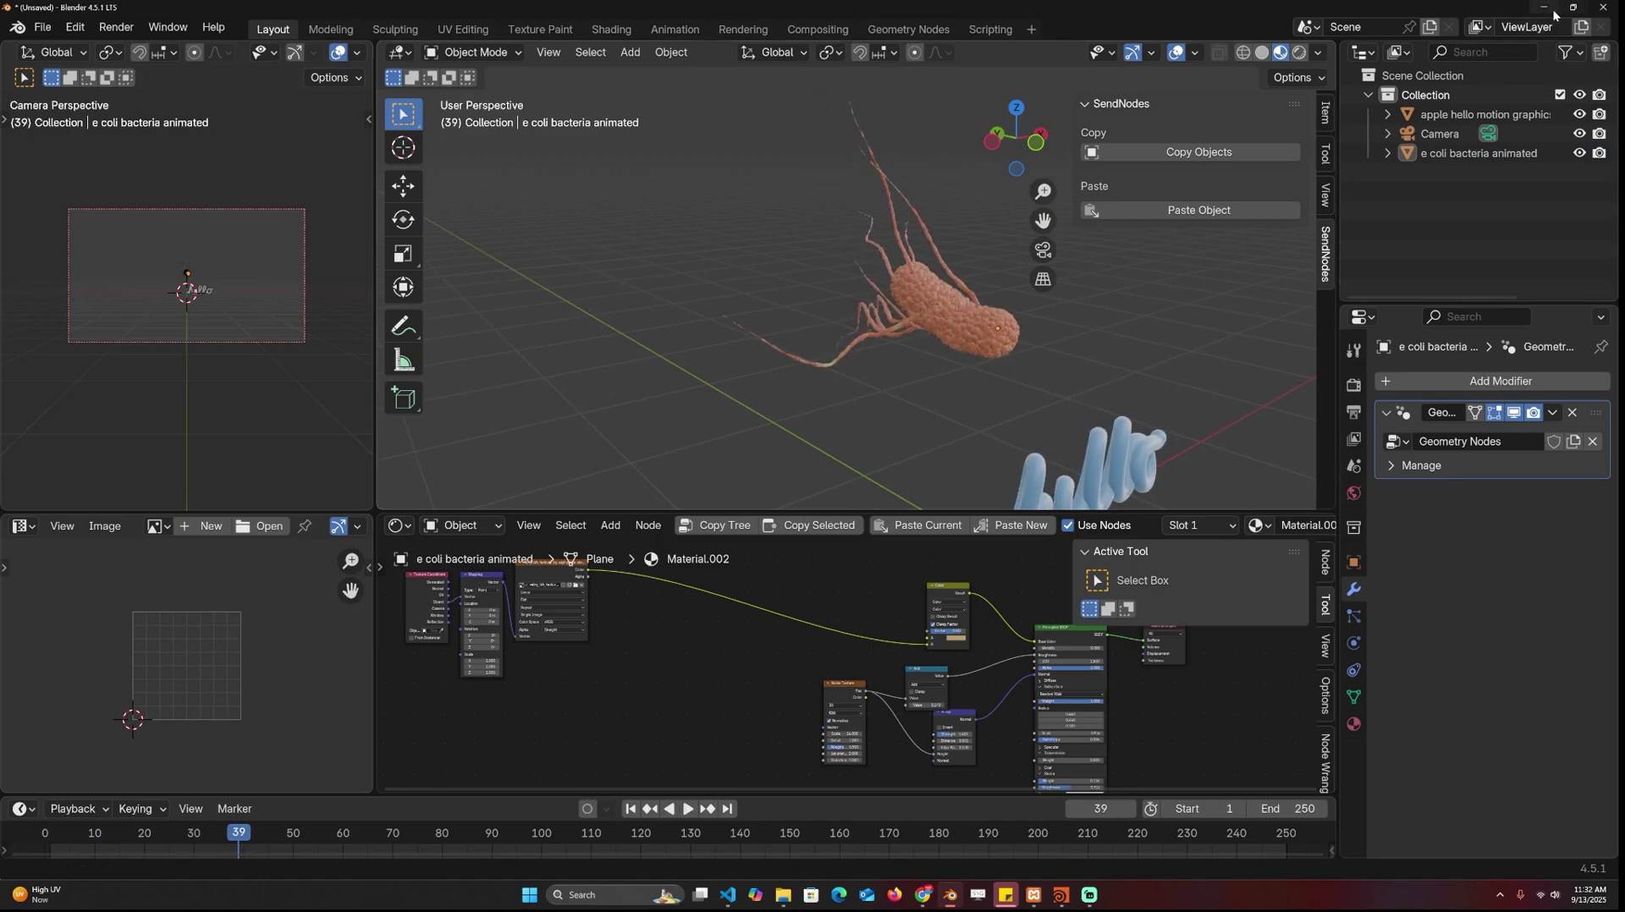
Switch to the BlenderEverything page, copy the "Add Noise.003" geometry nodes payload, and return to Blender.
click(1546, 7)
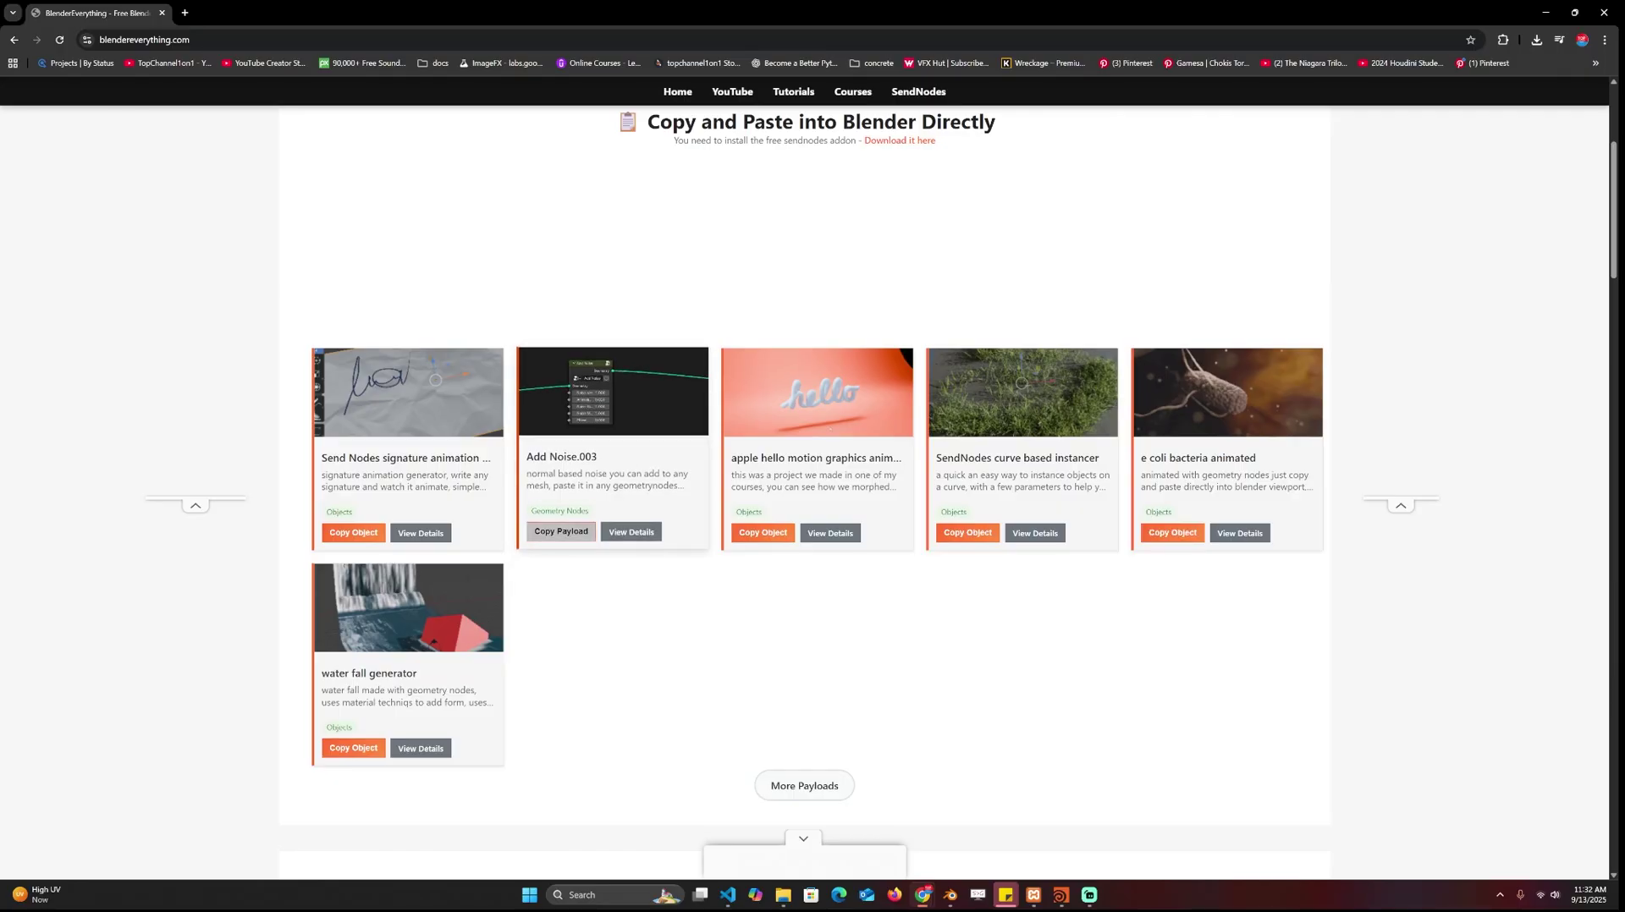
click(561, 532)
click(947, 898)
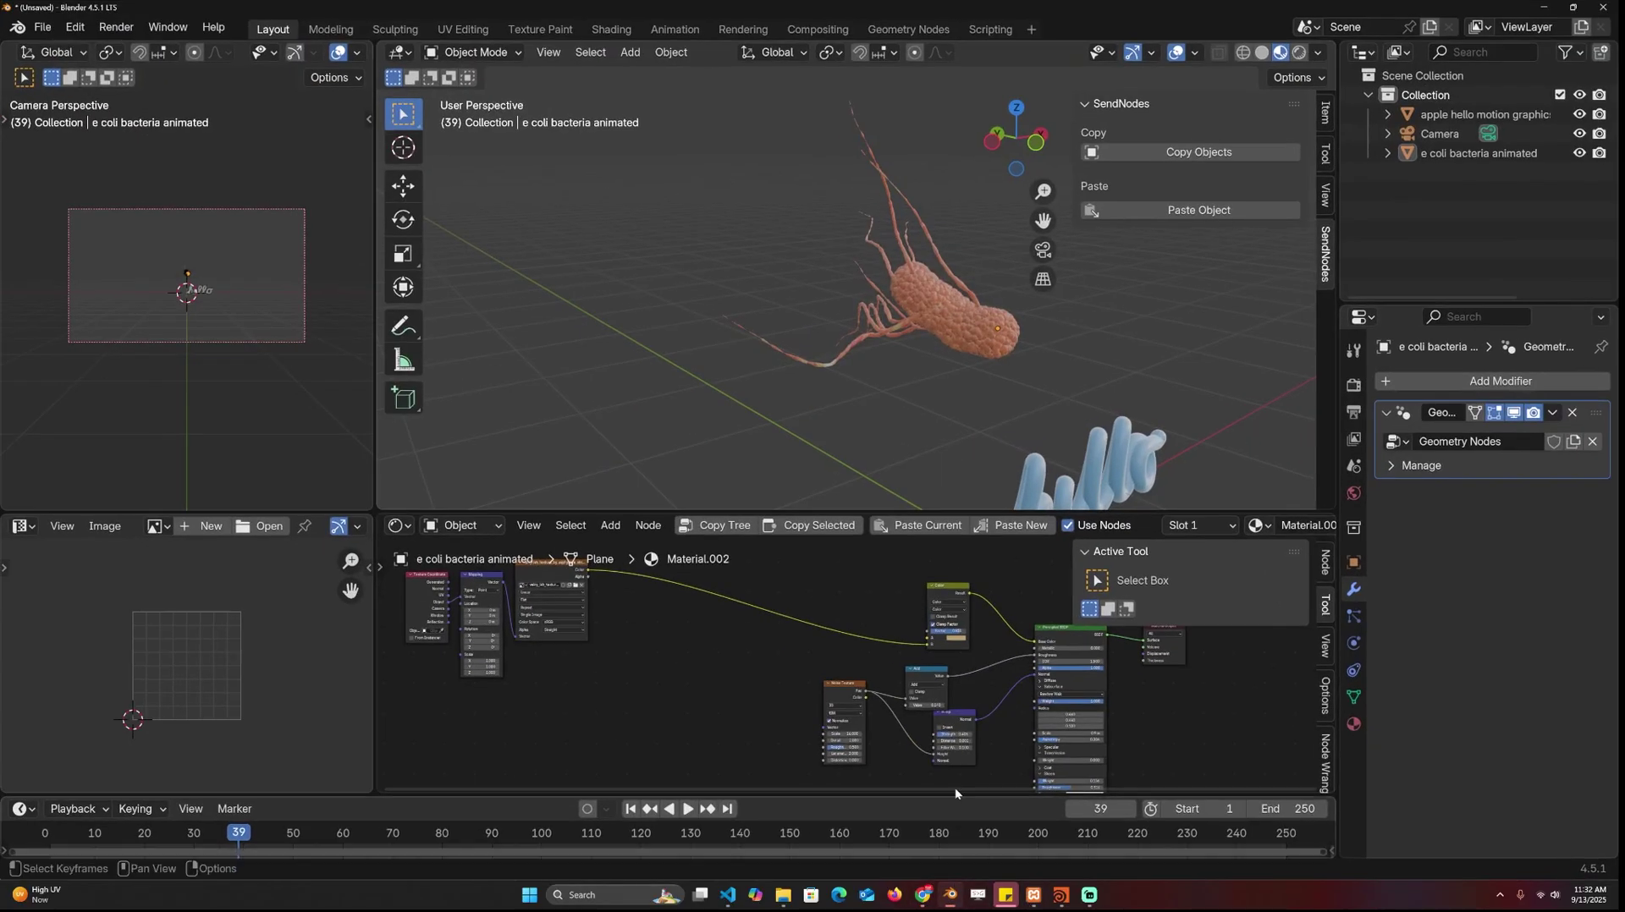
Delete the e coli bacteria and apple hello motion graphics objects from the scene.
scroll(931, 396, down, 3)
drag(659, 248, 1126, 494)
key(x)
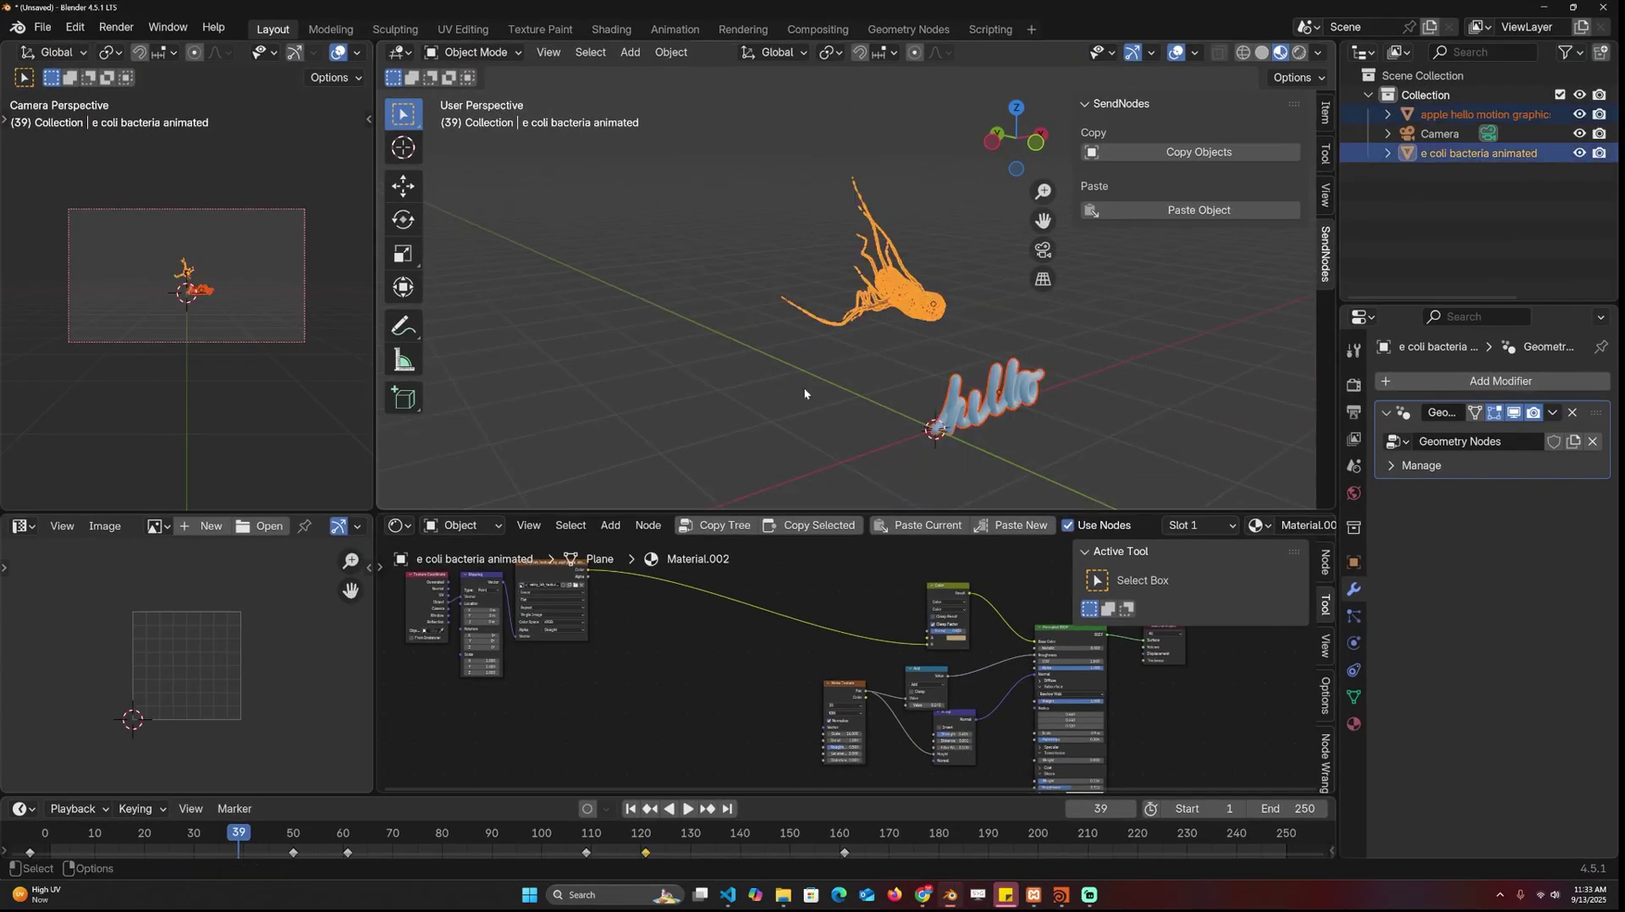
key(x)
click(965, 423)
Add a monkey mesh, give it a level 2 subdivision surface, and shade it smooth.
key(shift+a)
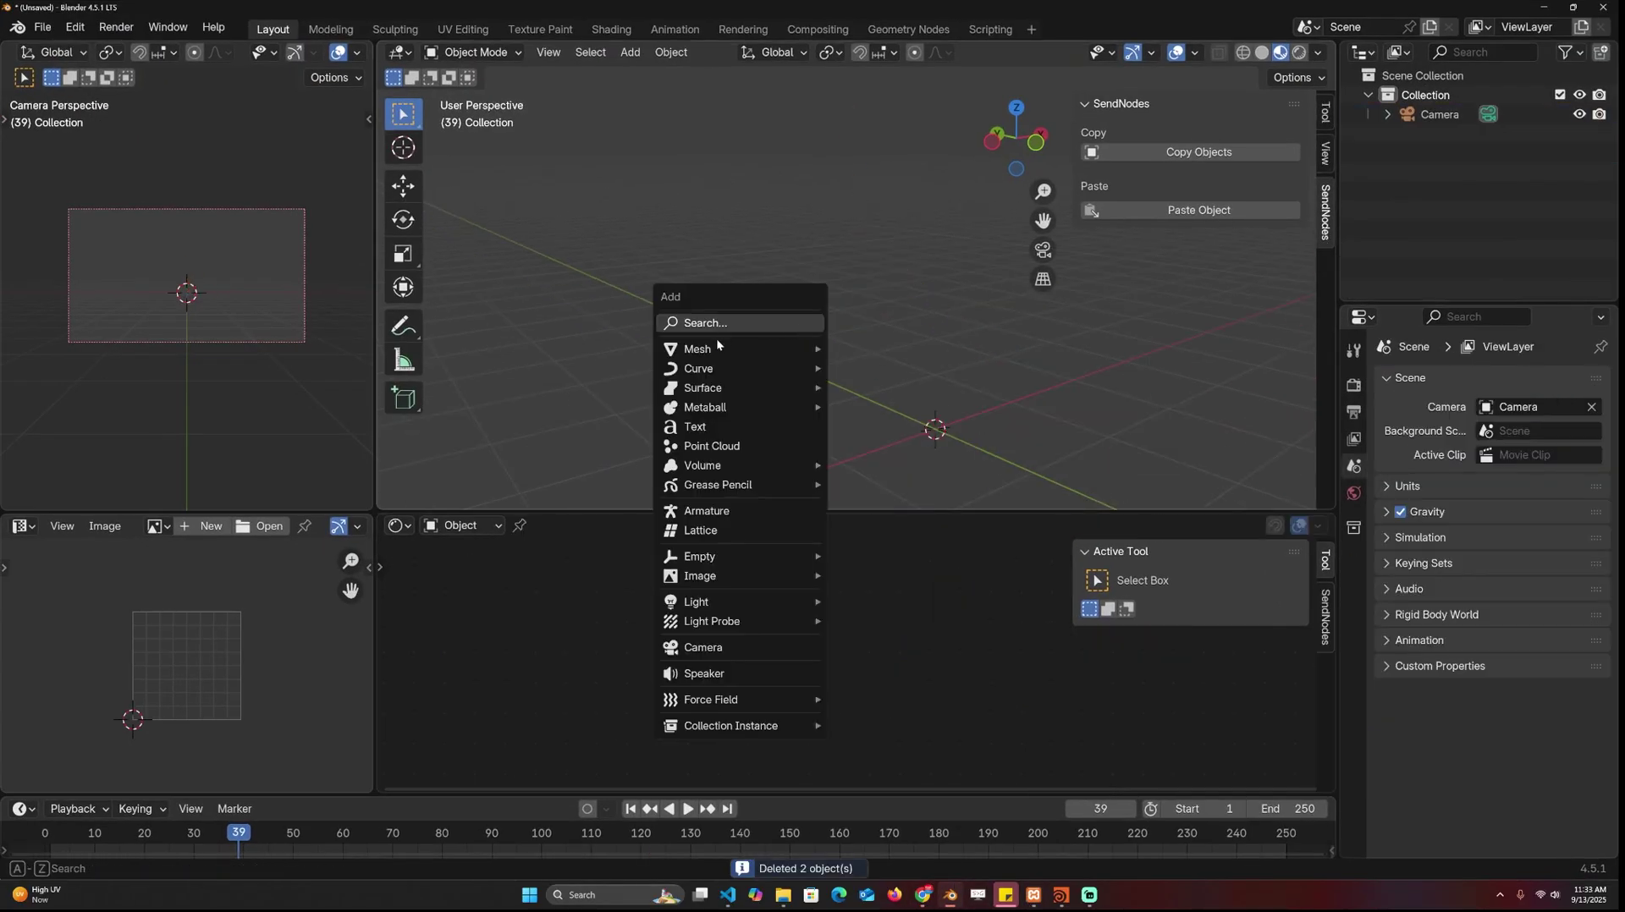
mouse_move(720, 349)
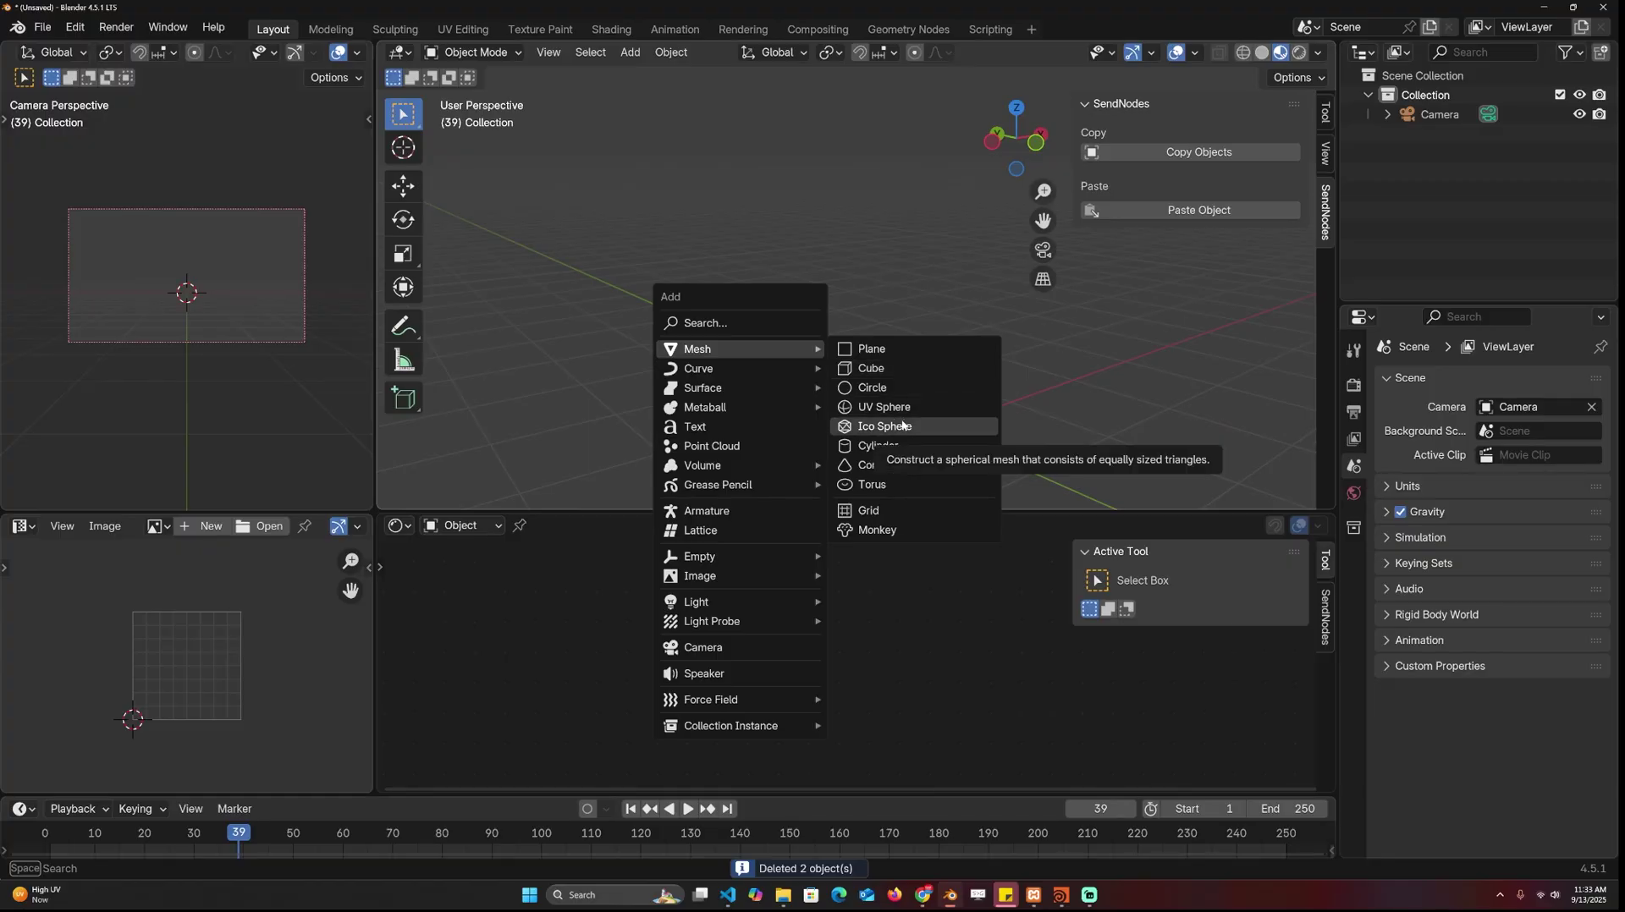
click(876, 530)
scroll(904, 379, up, 3)
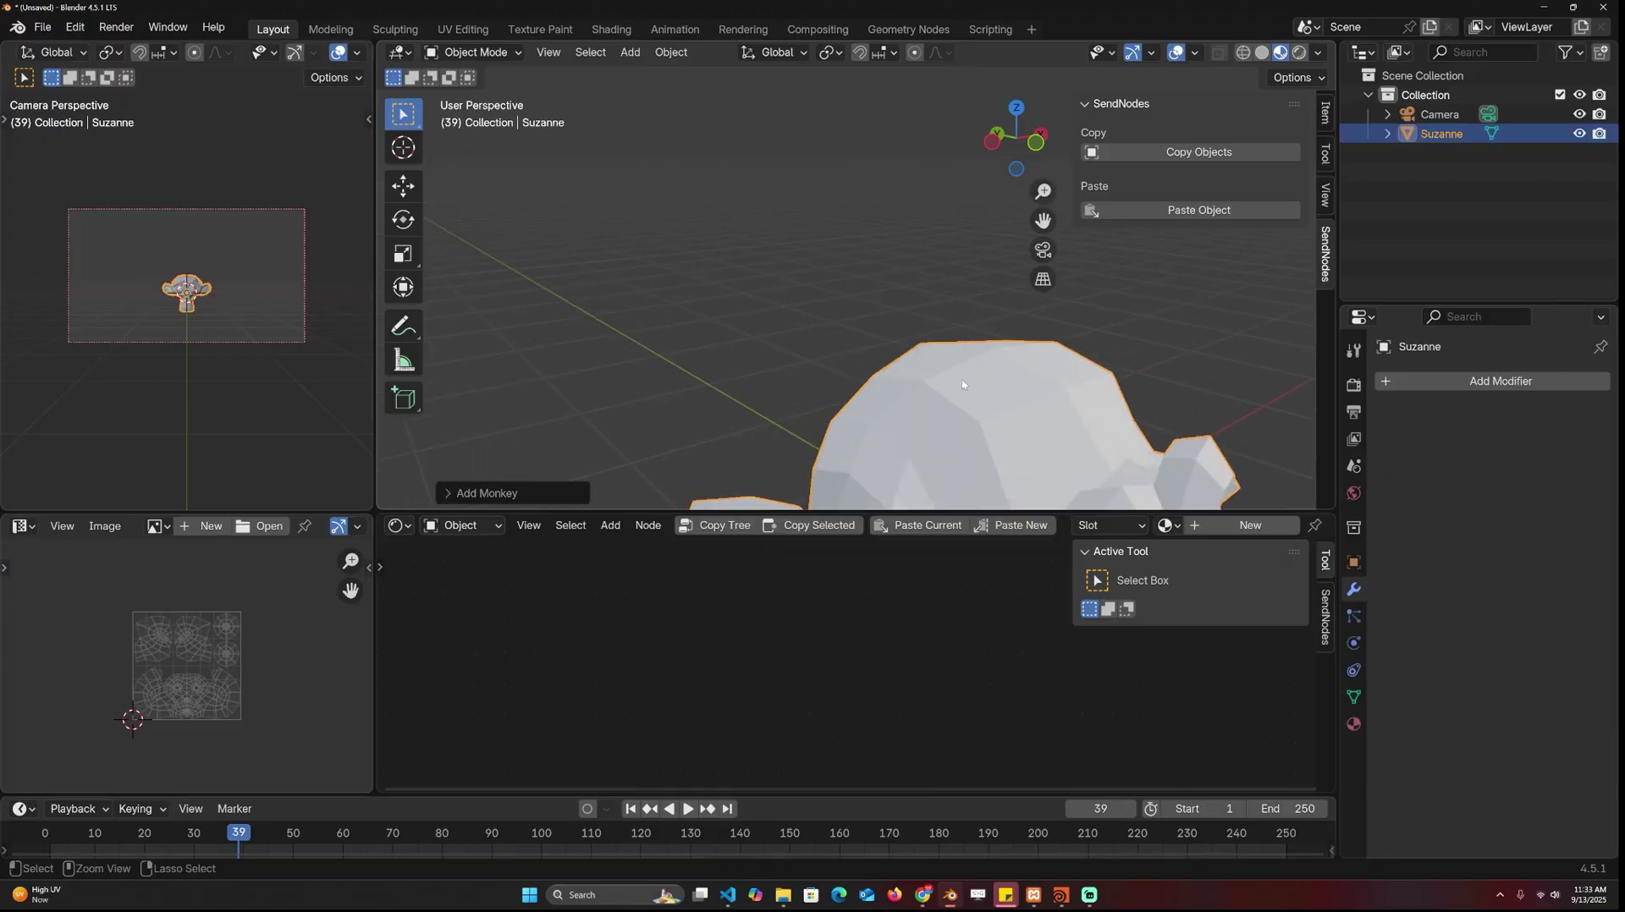
key(ctrl+2)
scroll(962, 379, down, 3)
scroll(860, 308, up, 3)
right_click(860, 308)
click(860, 308)
Change the shader editor to the Geometry Node Editor and create a new geometry node tree for the monkey.
click(395, 526)
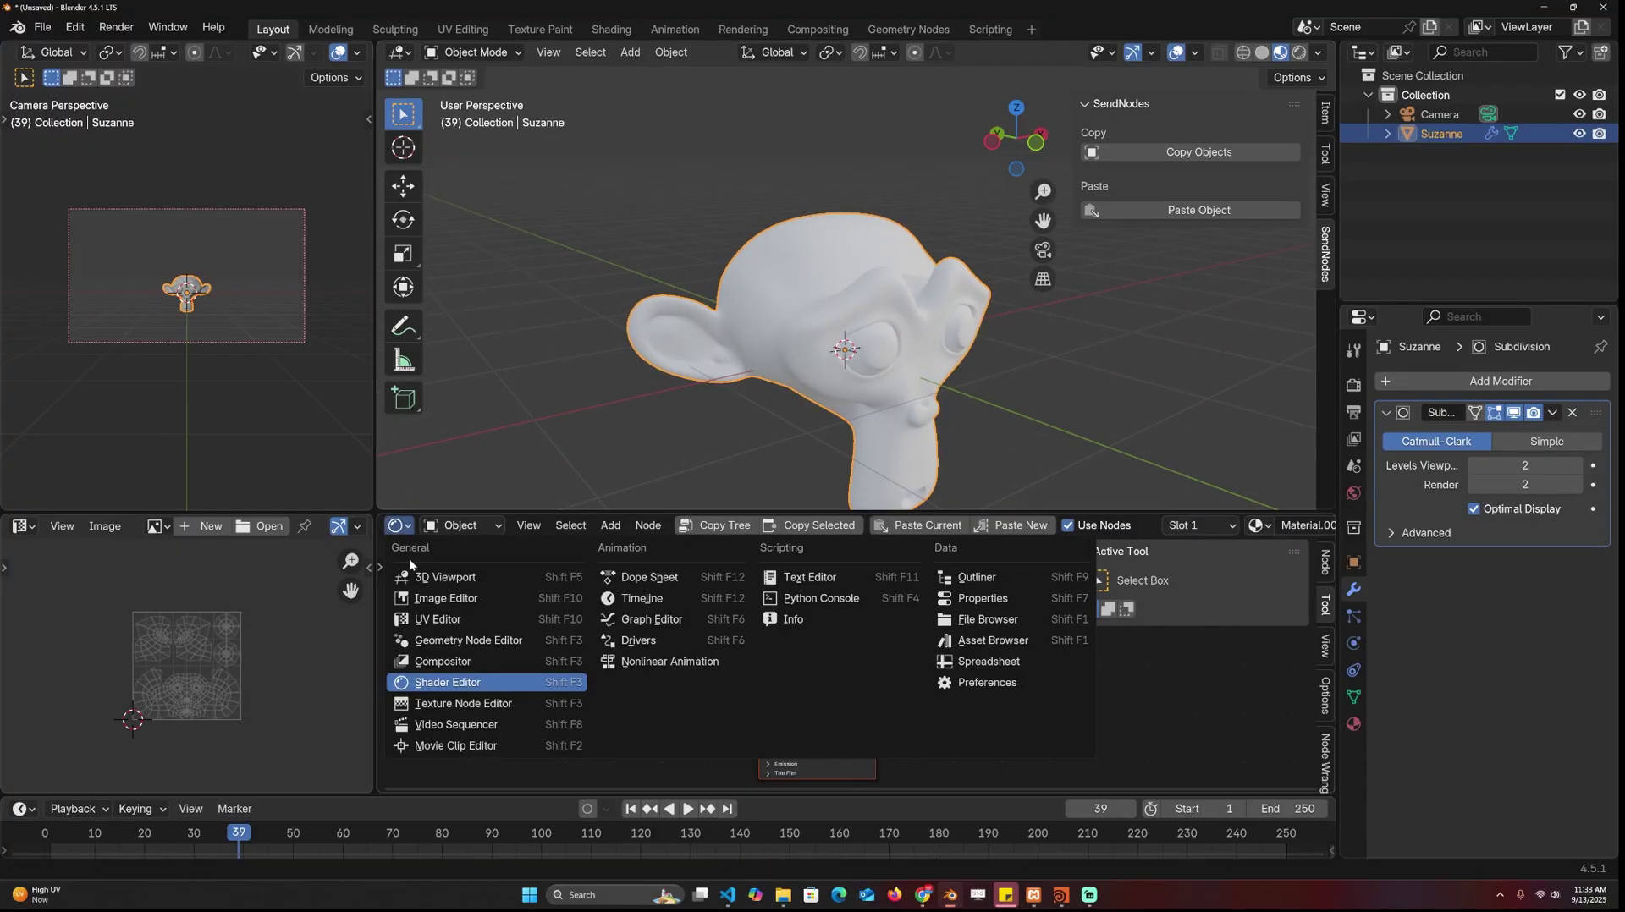
click(440, 642)
click(1178, 525)
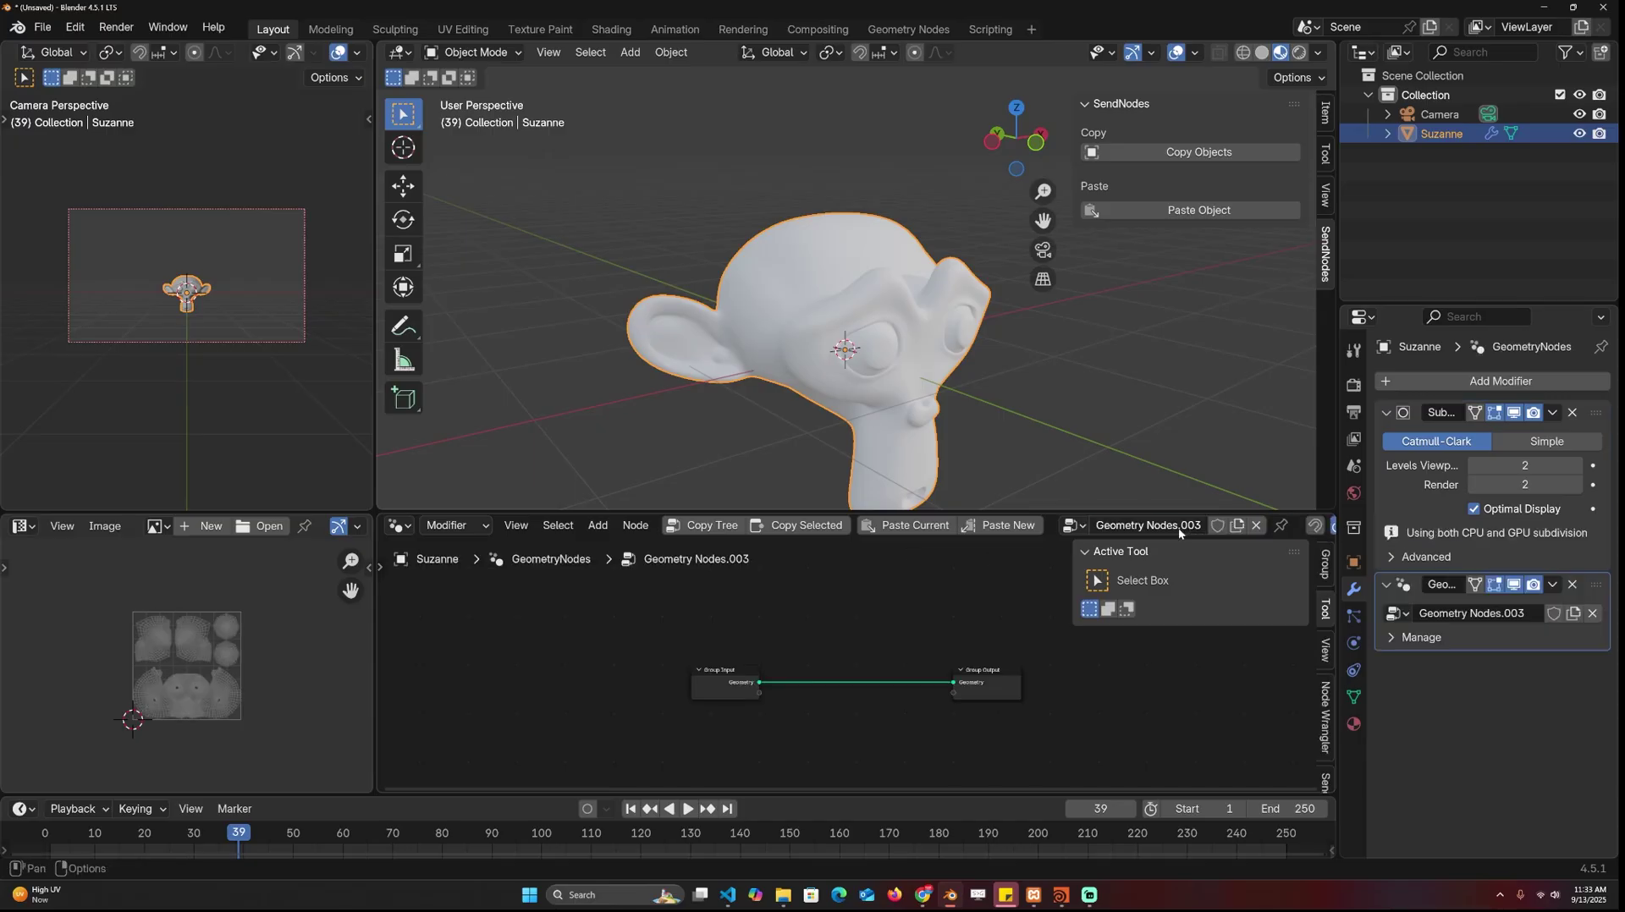
Paste the Add Noise payload into the current node tree and insert it between Group Input and Group Output.
middle_drag(855, 385, 809, 389)
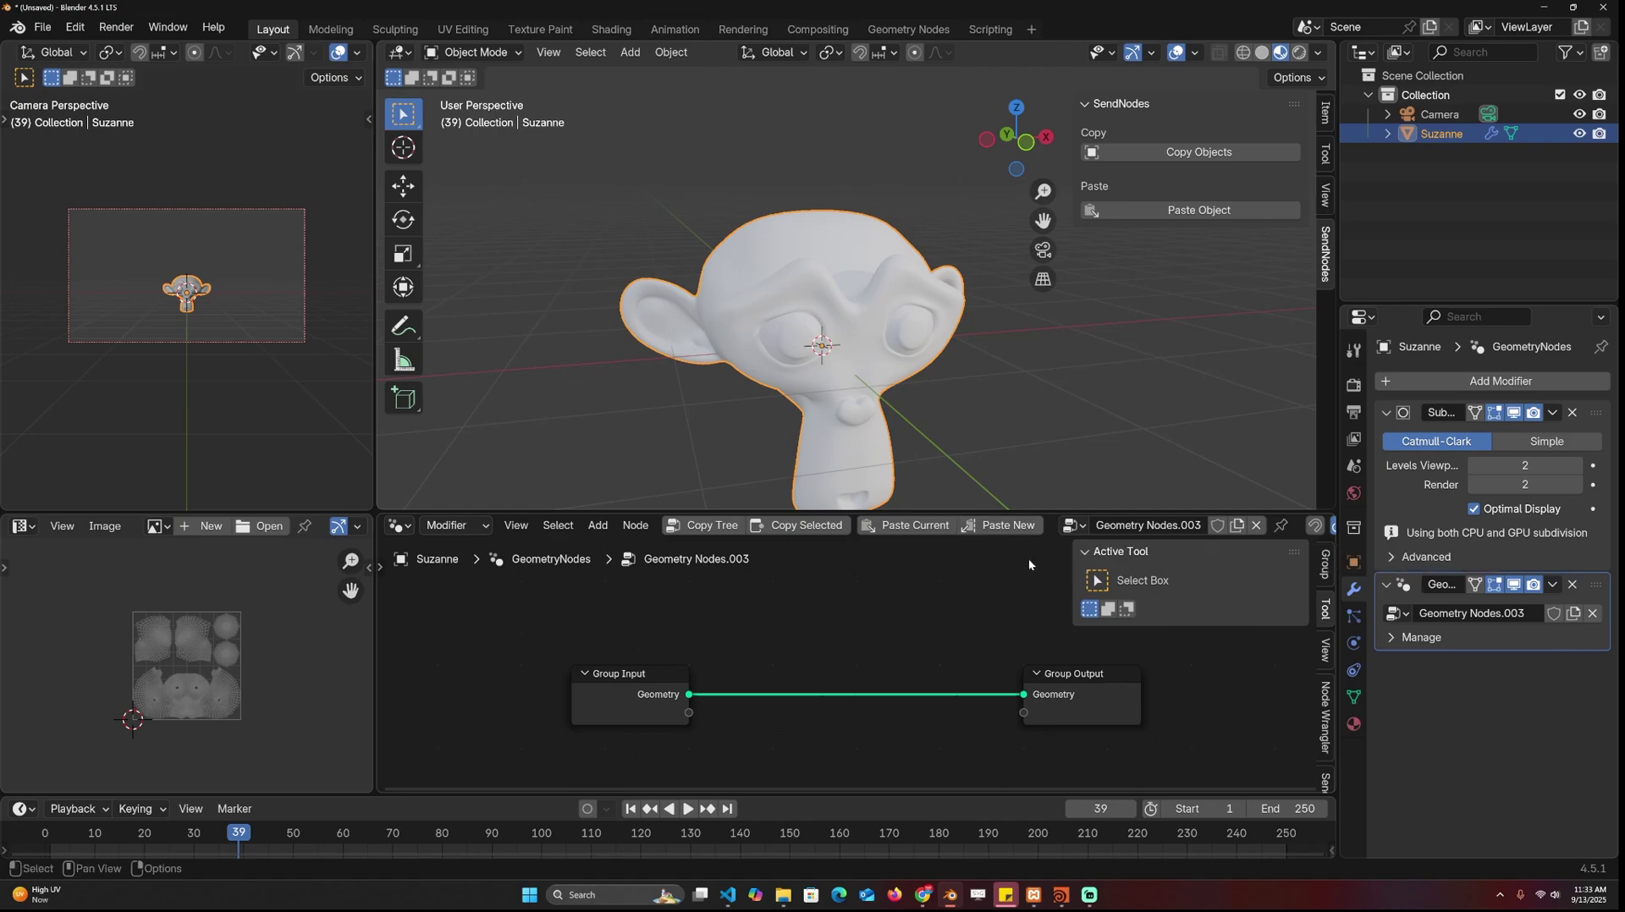
click(916, 526)
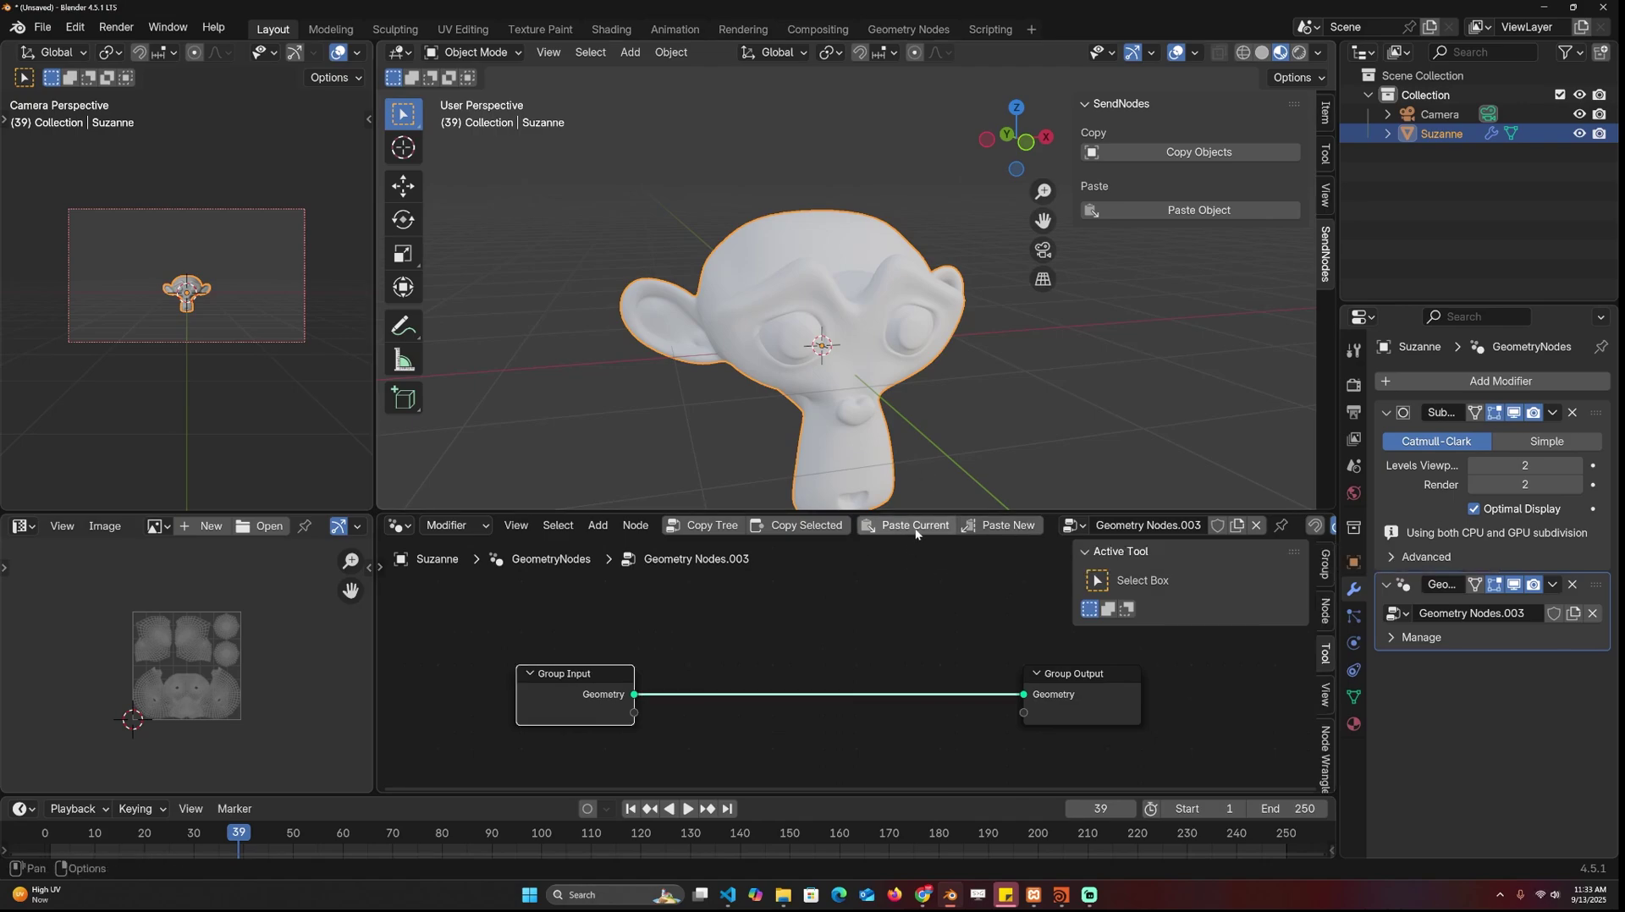
click(916, 528)
click(809, 621)
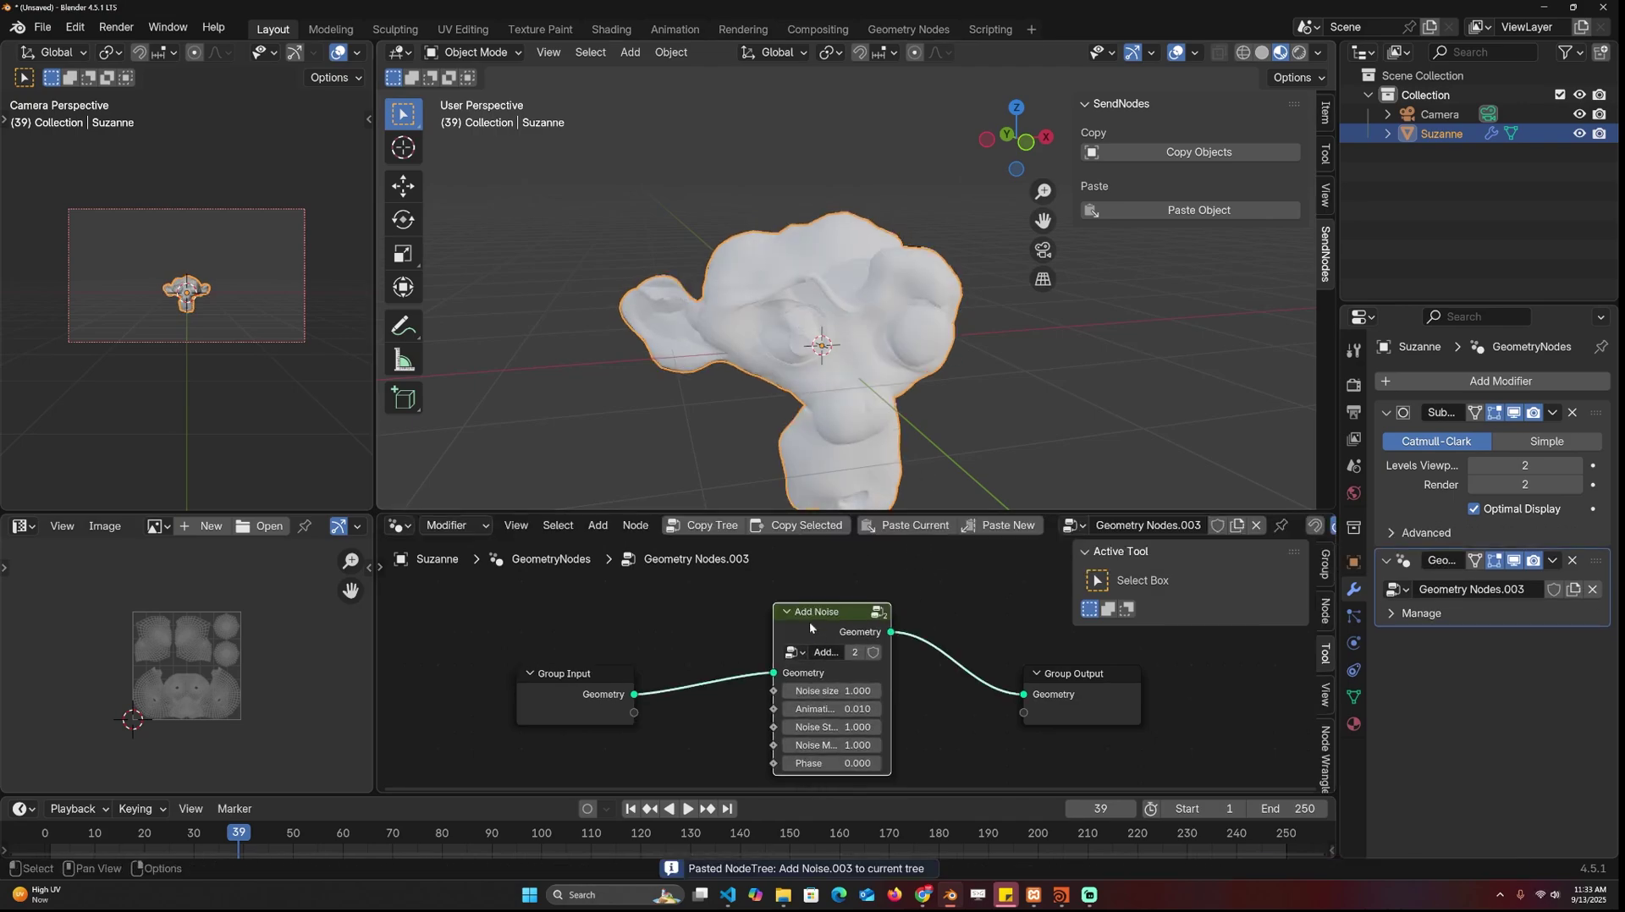
middle_drag(812, 275, 881, 439)
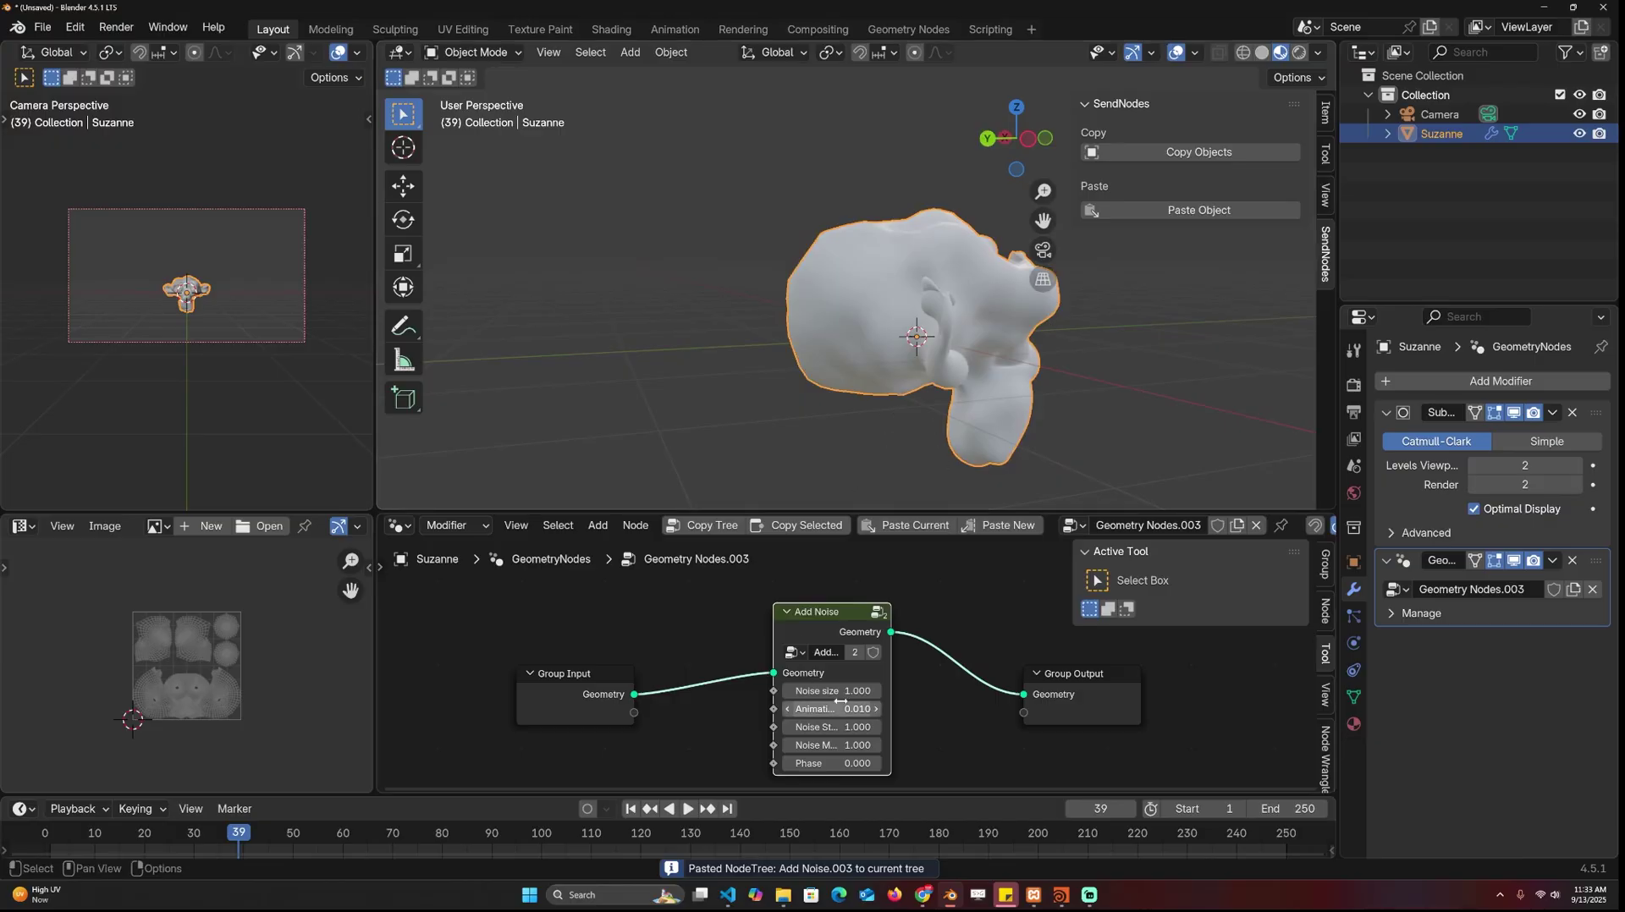
middle_drag(847, 252, 732, 264)
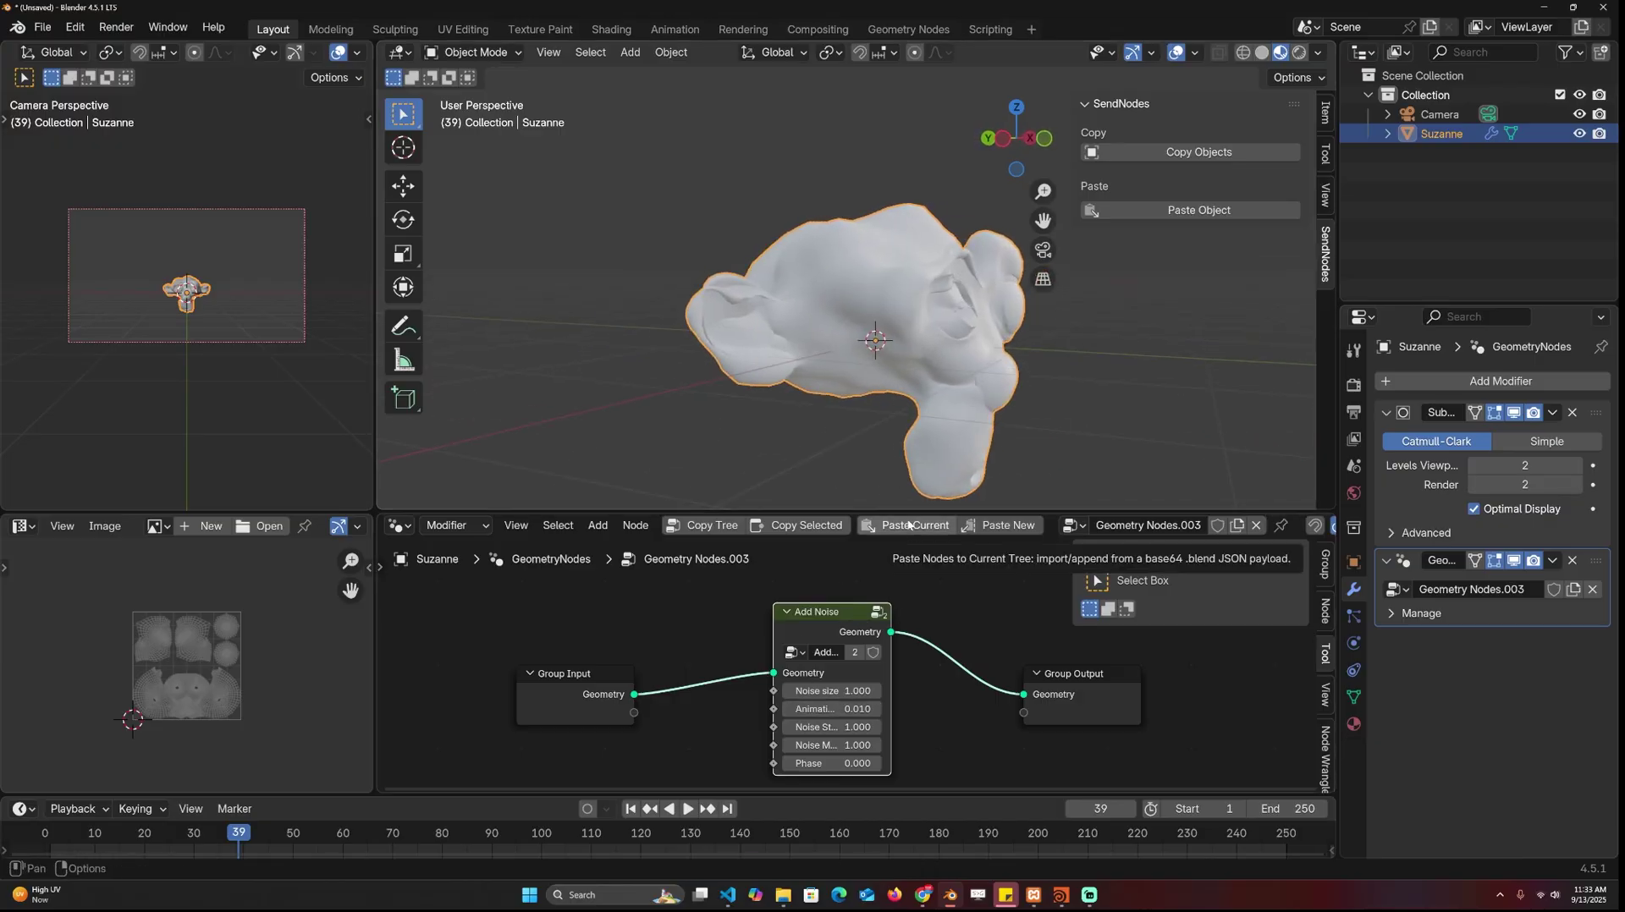
Play the monkey's noise animation and try 1 and 0.1 as the Add Noise node's animation value.
middle_drag(935, 444, 810, 440)
key(space)
scroll(892, 699, up, 3)
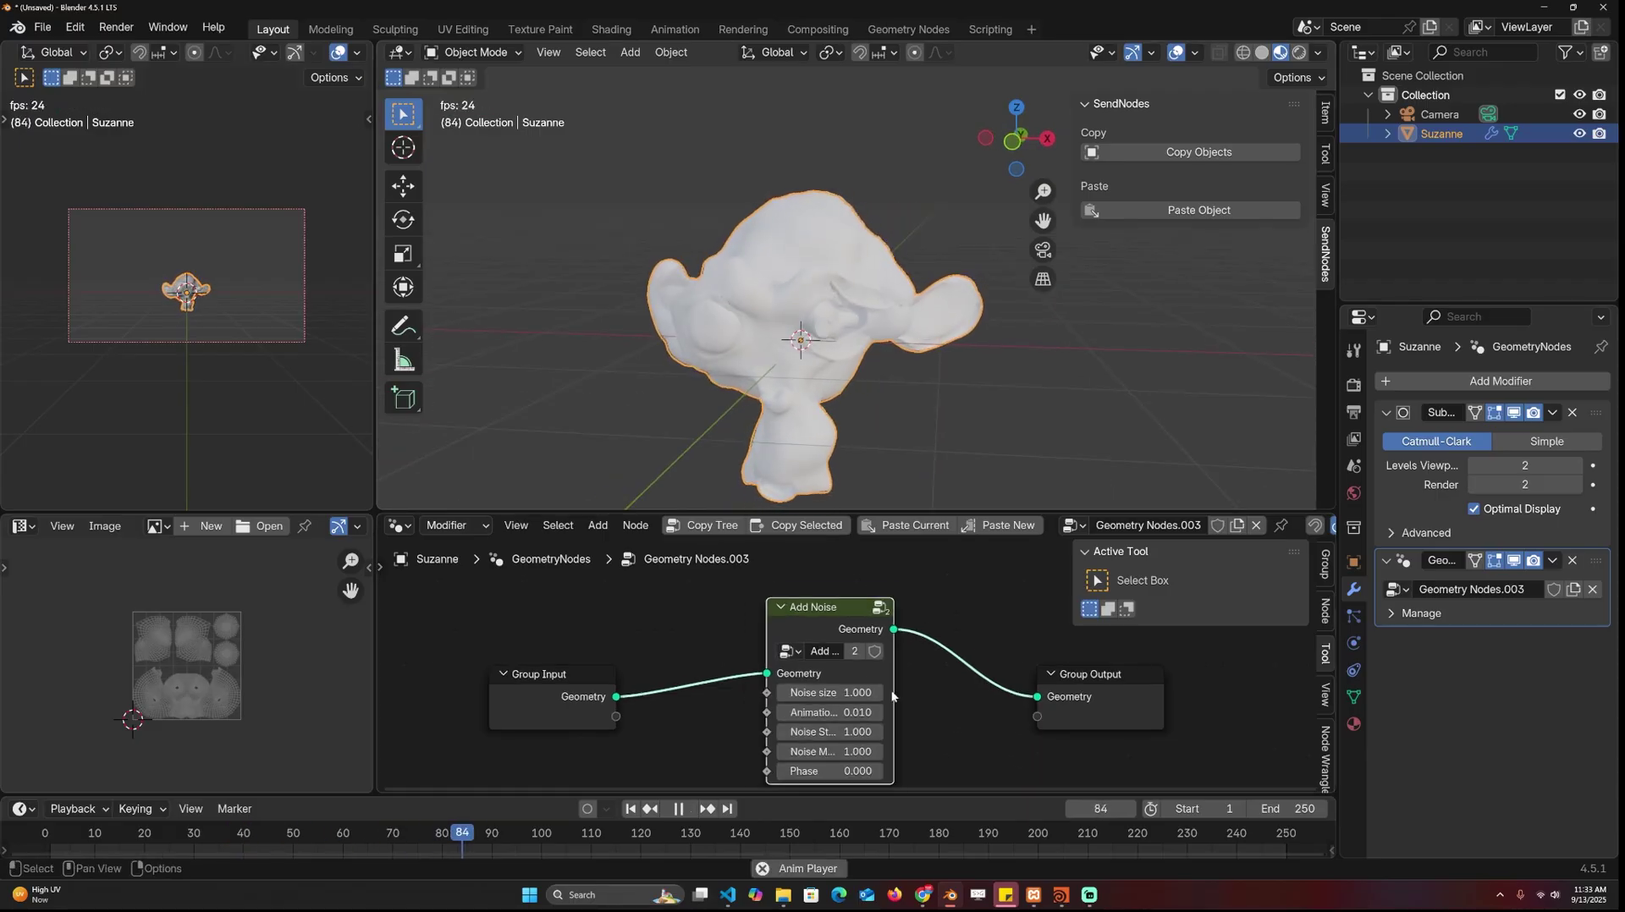
double_click(834, 721)
text(1)
key(Return)
middle_drag(925, 699, 978, 658)
double_click(855, 679)
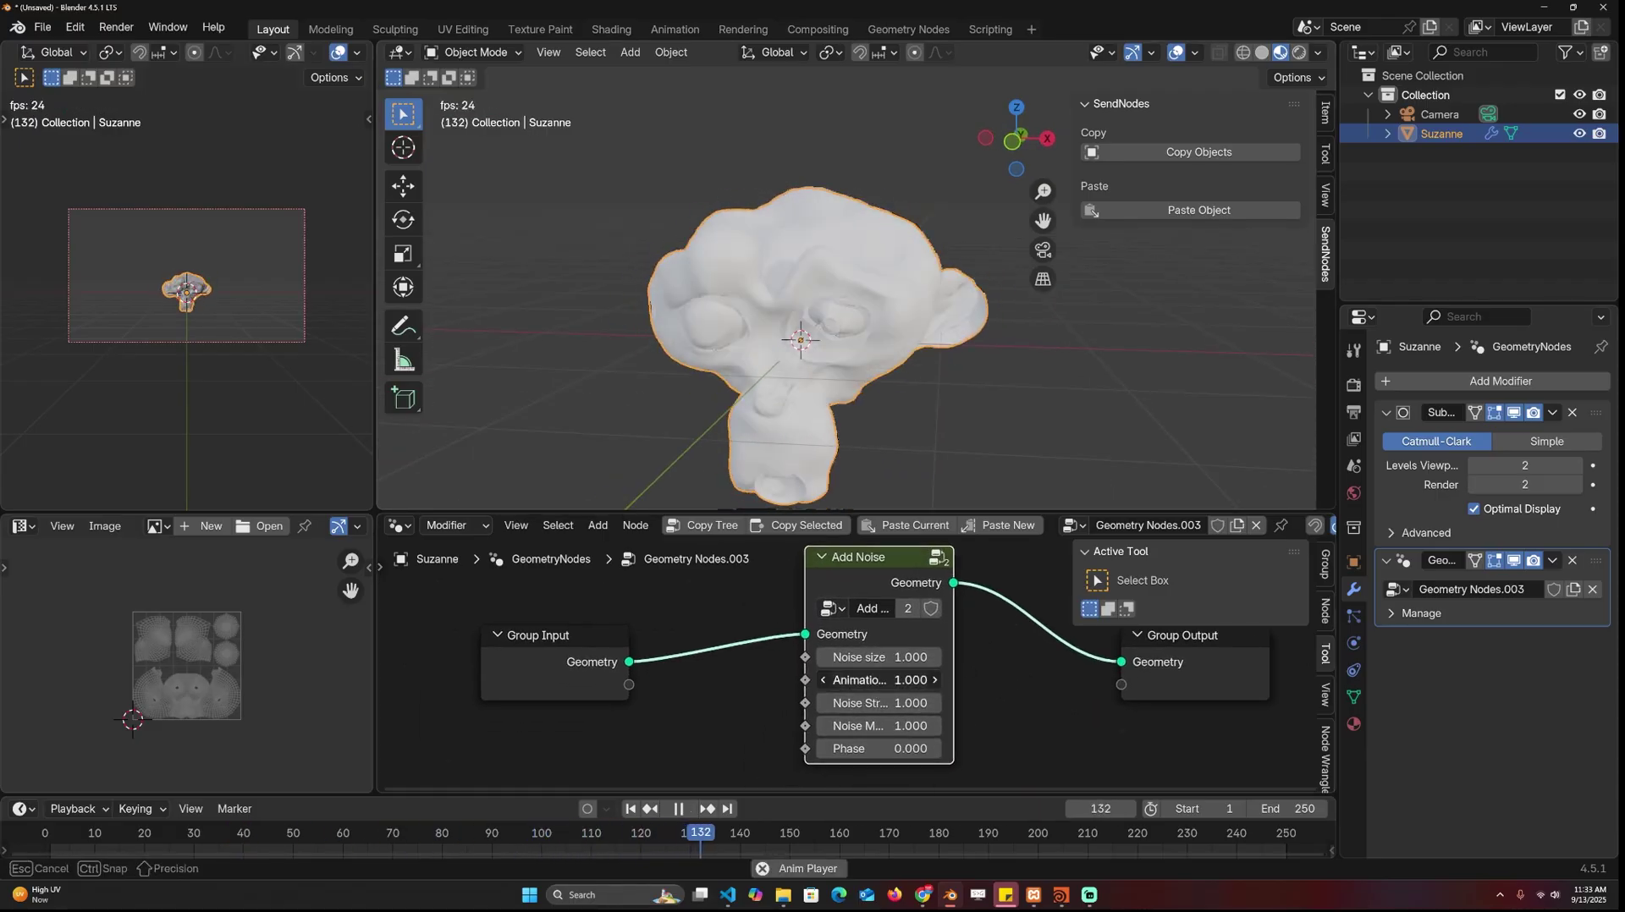
text(.1)
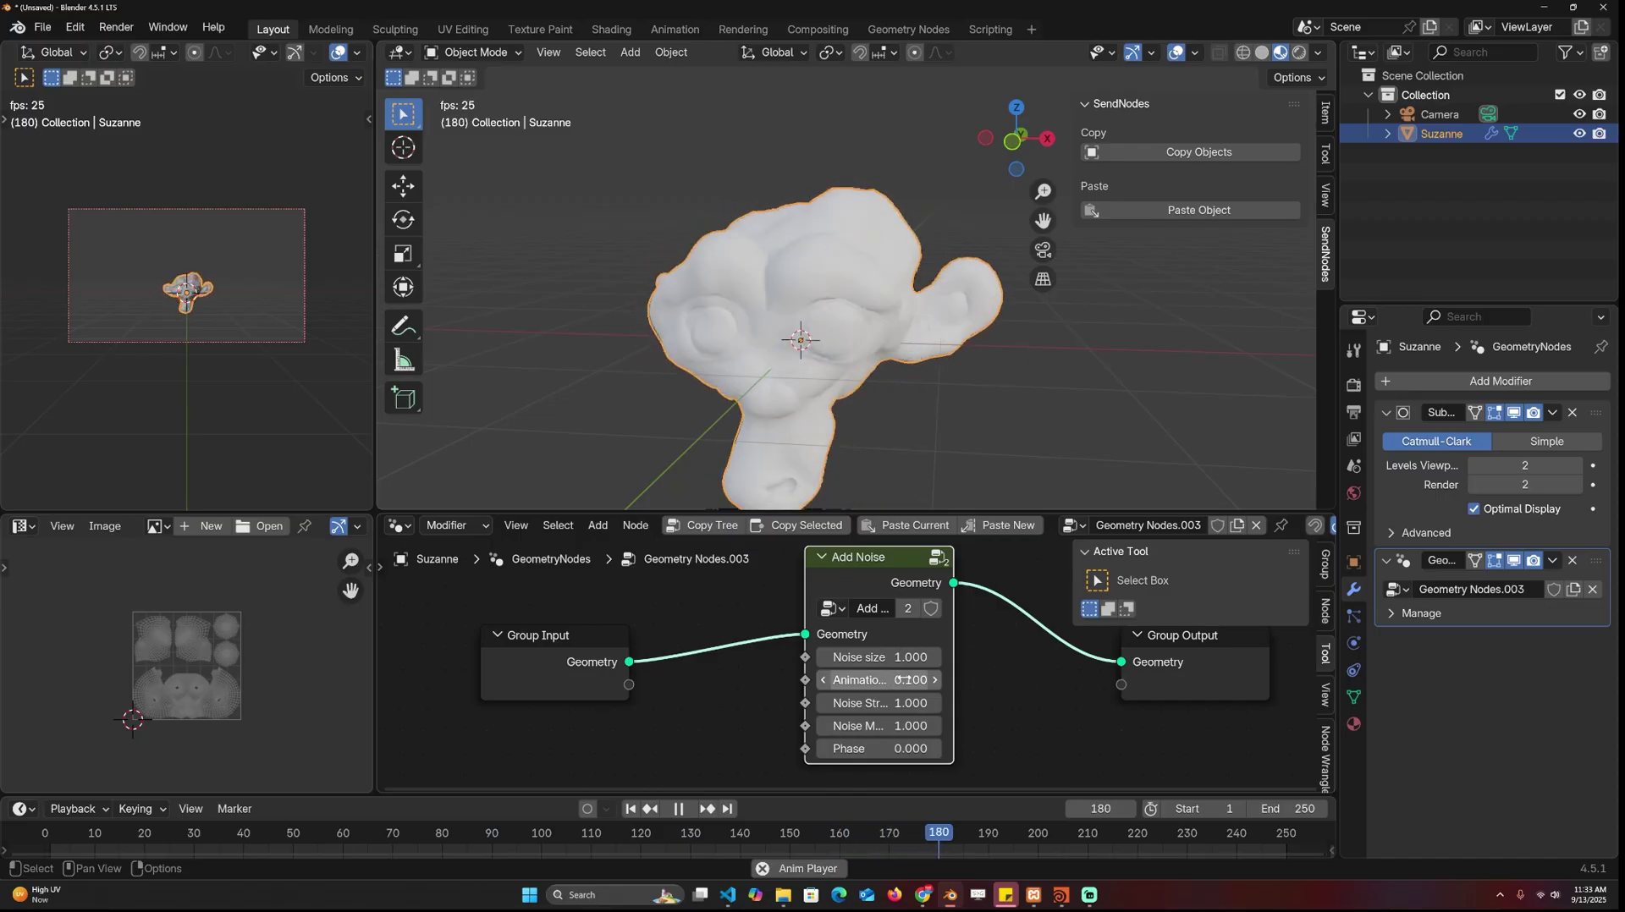
Set the Add Noise node's animation value to 0.01, watch the monkey deform, and stop the playback.
key(BackSpace)
key(BackSpace)
text(0)
text(.01)
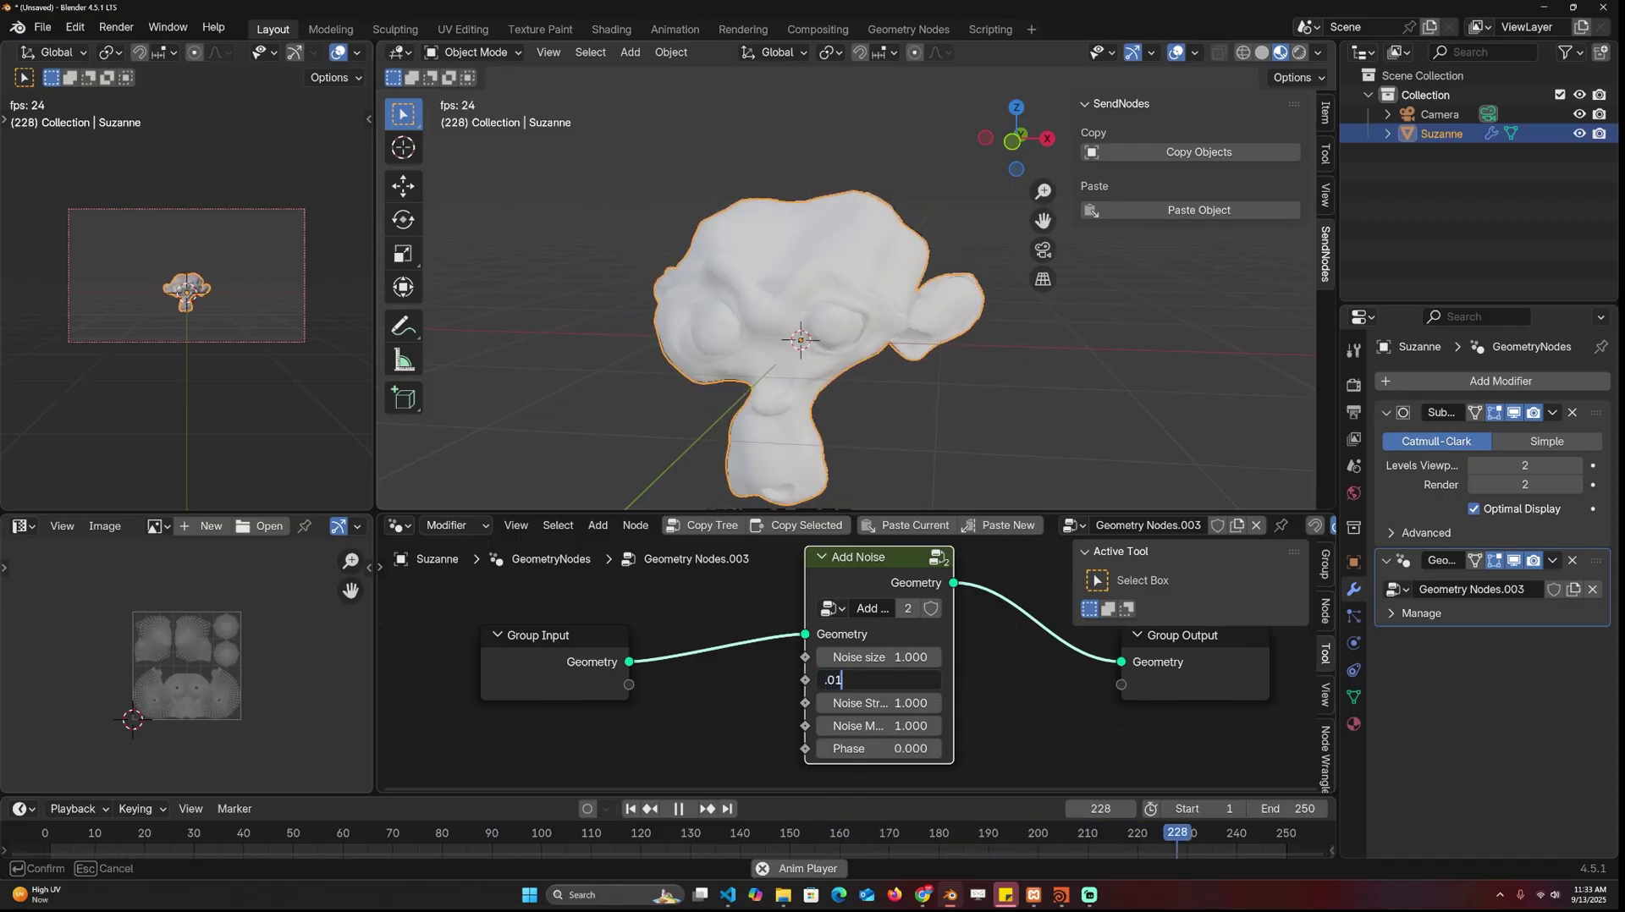
key(Return)
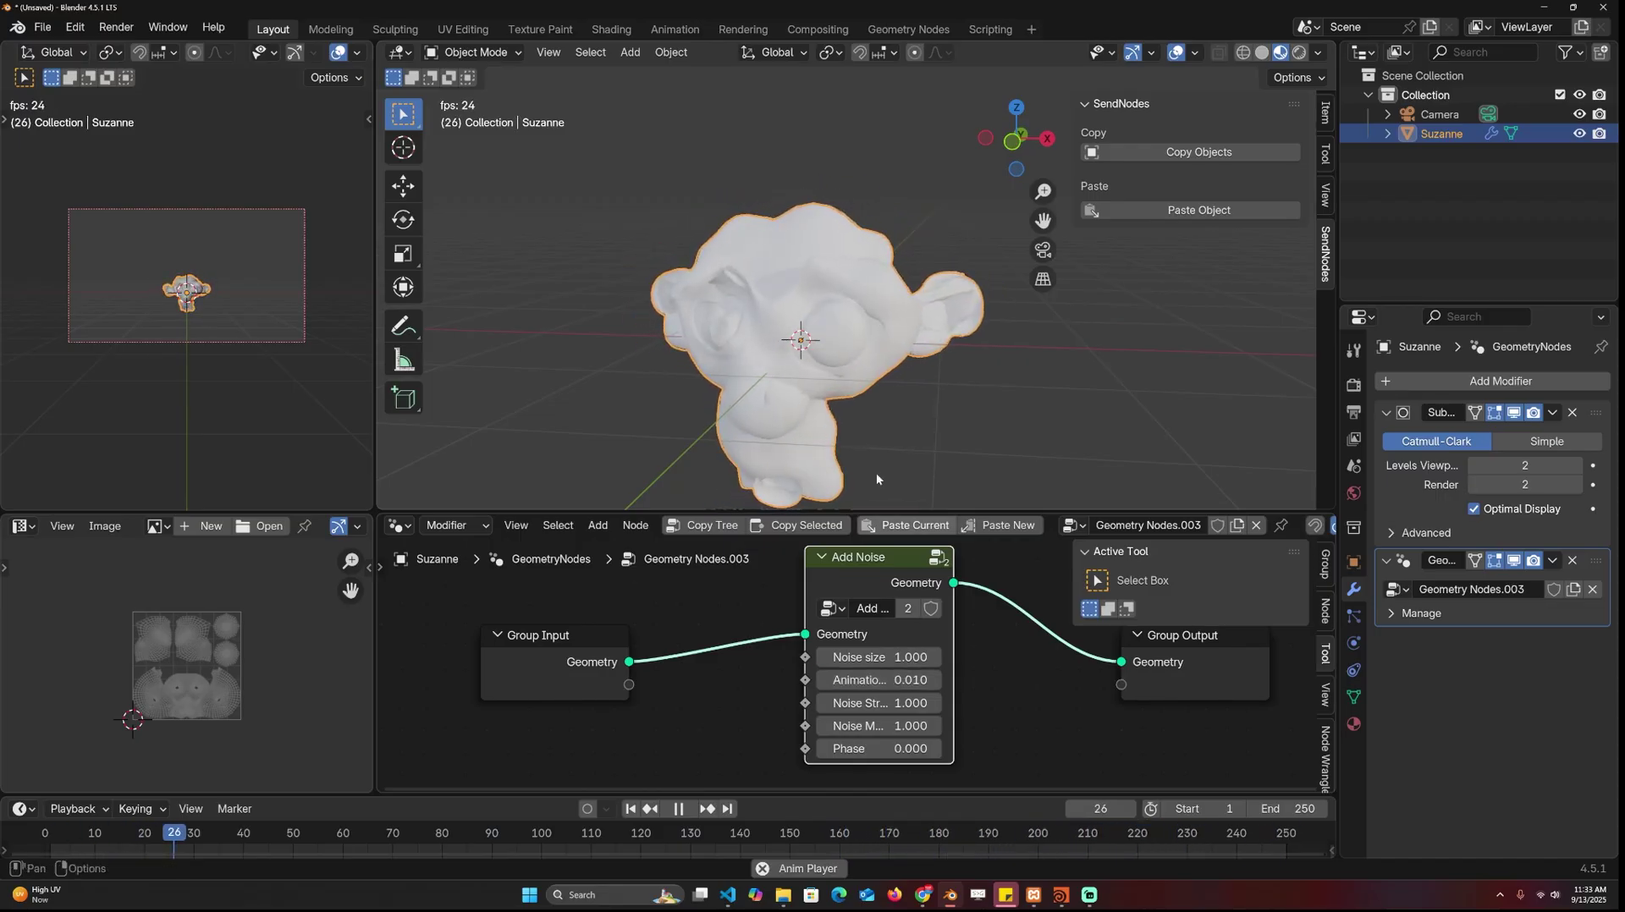
scroll(767, 616, down, 1)
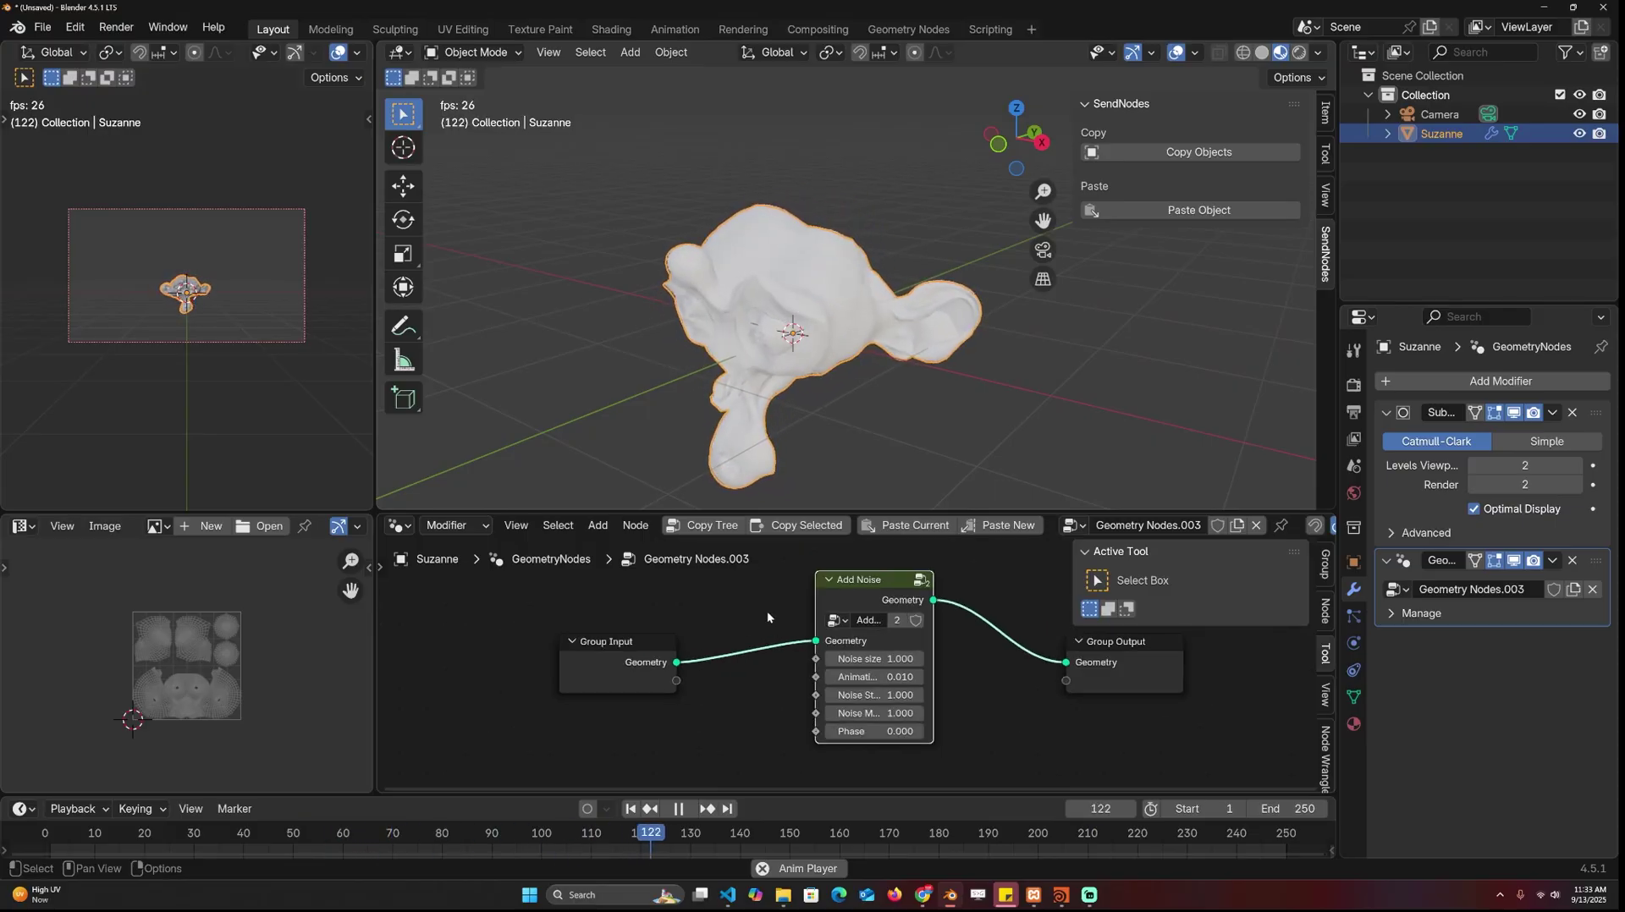
key(space)
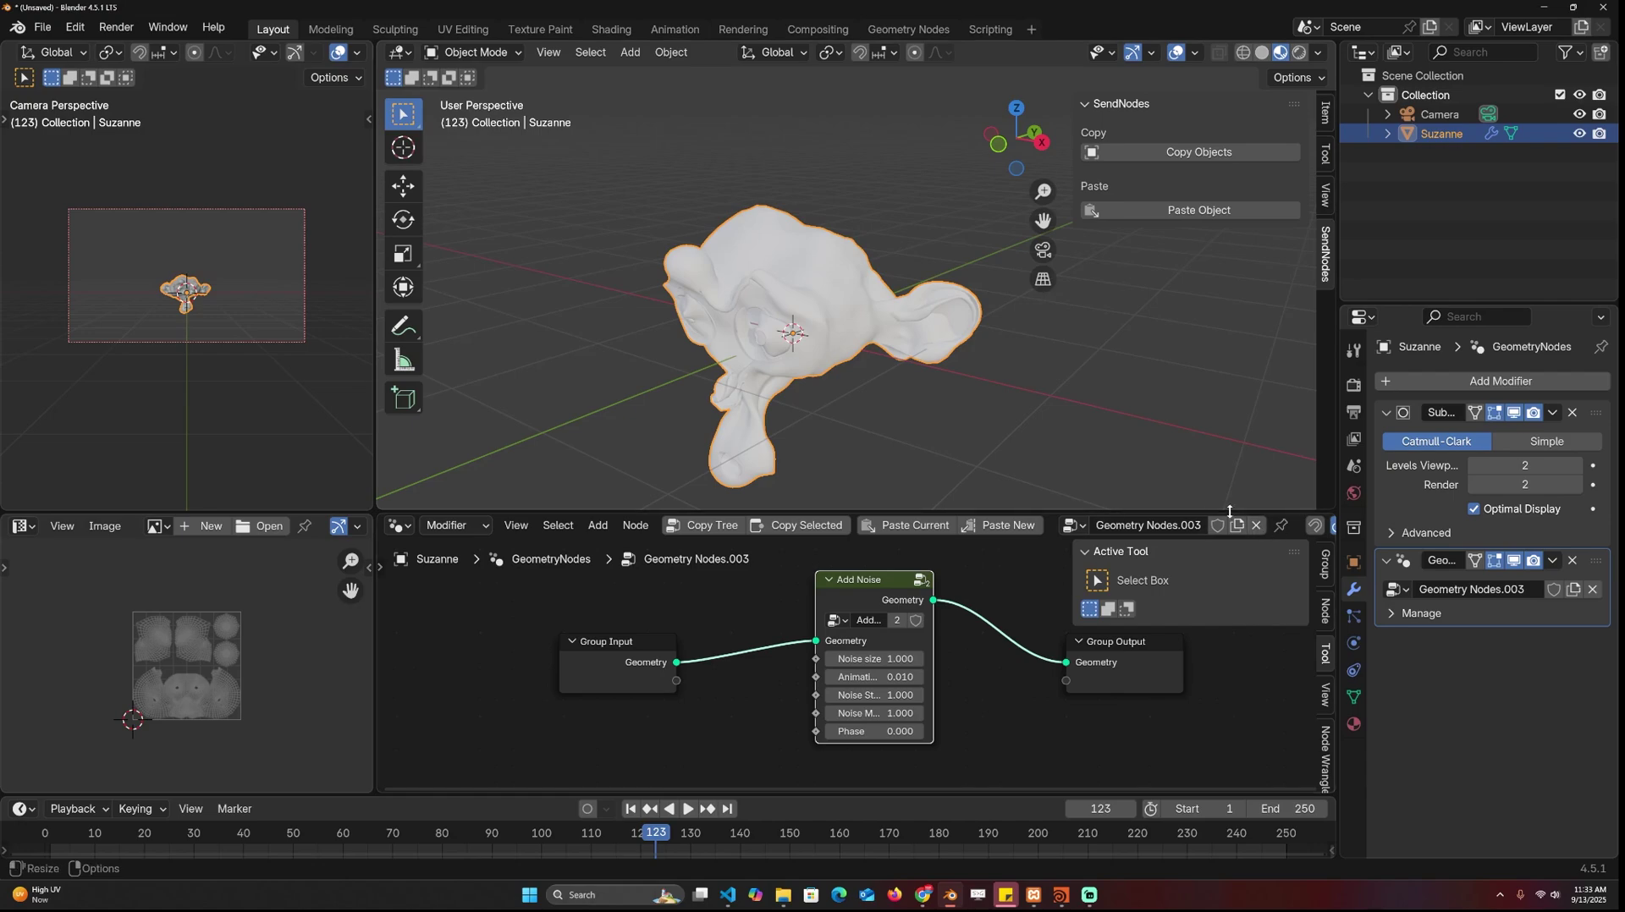
Unlink the monkey's node tree, paste the Add Noise payload as a new tree, and reposition its node between the group nodes.
click(1257, 525)
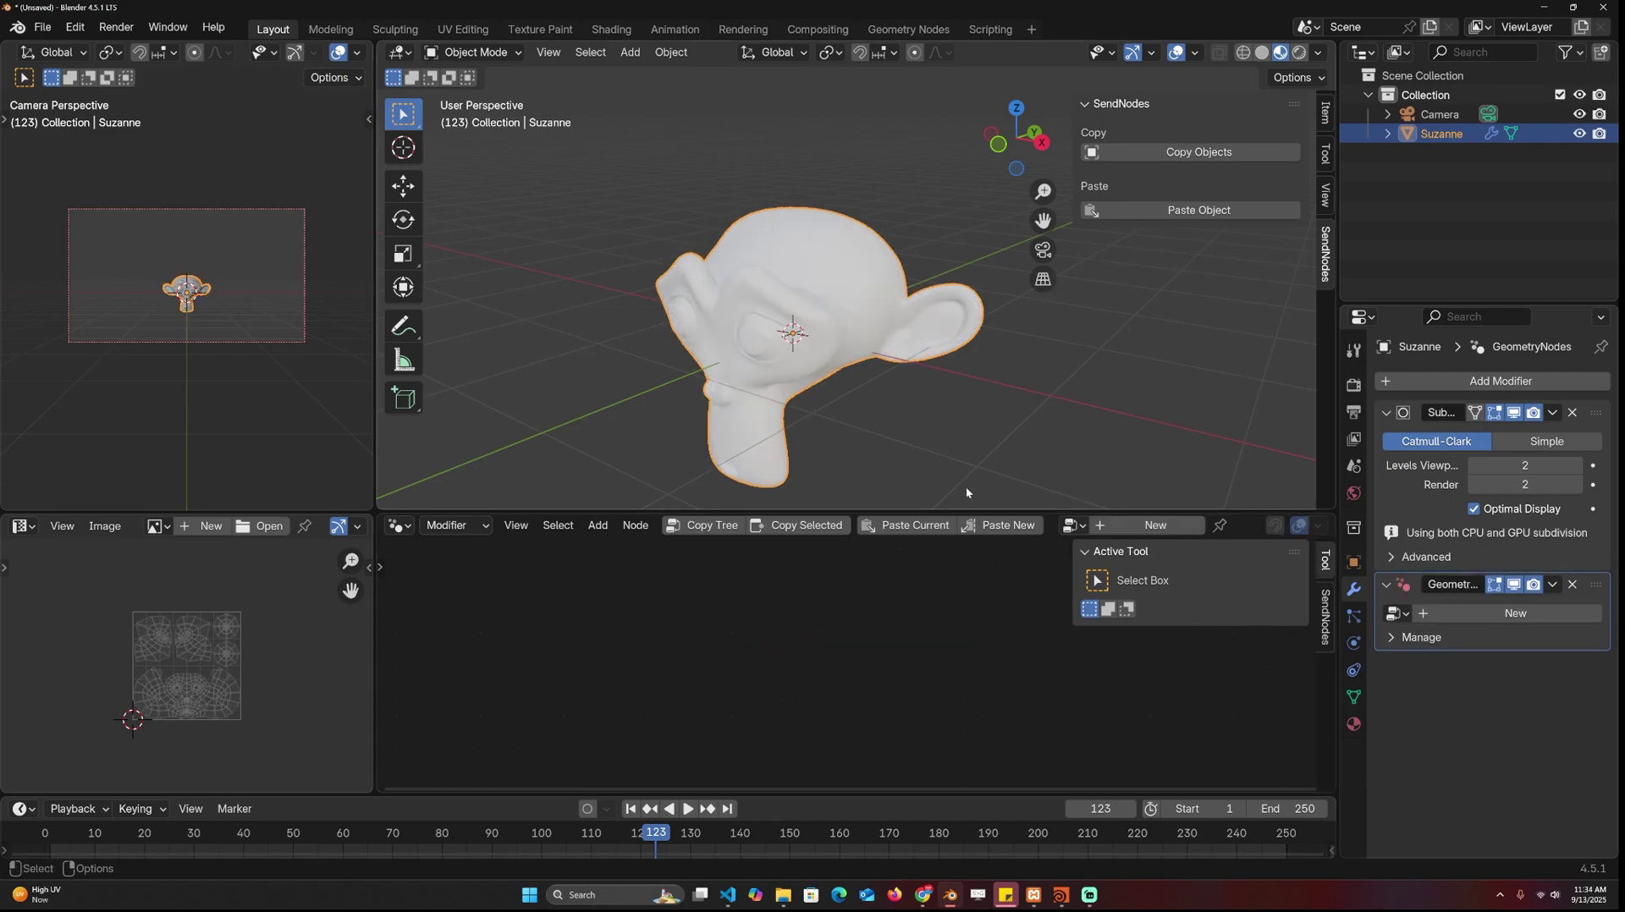
click(1003, 526)
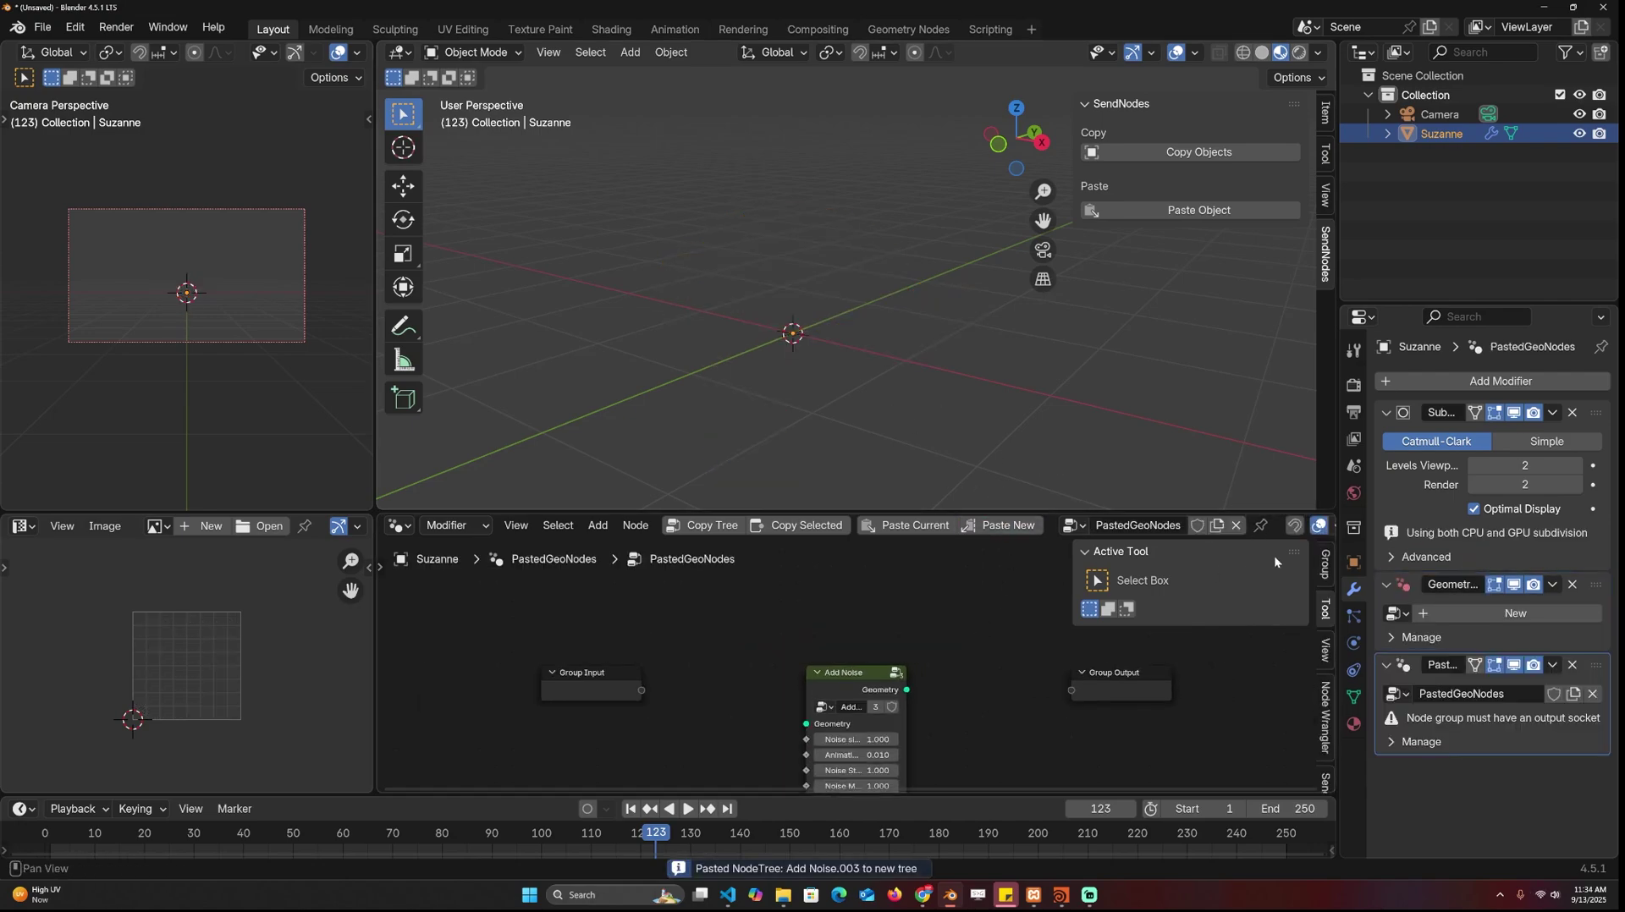
drag(844, 688, 934, 618)
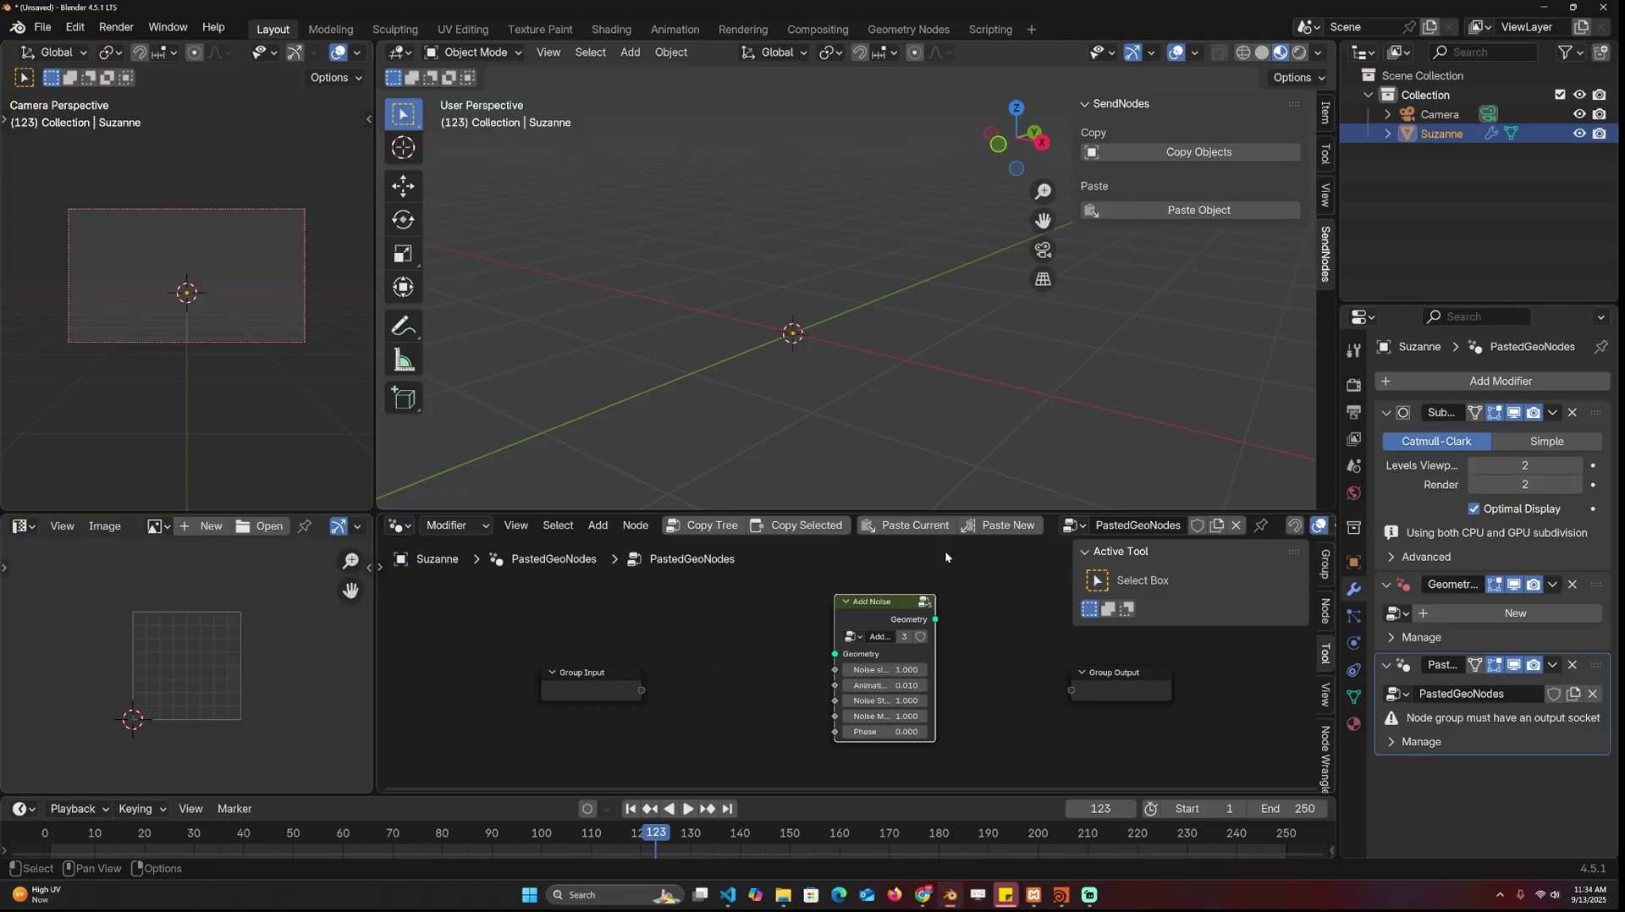
Copy the "water fall generator" object from the BlenderEverything page and paste it into the emptied Blender scene with SendNodes.
click(821, 314)
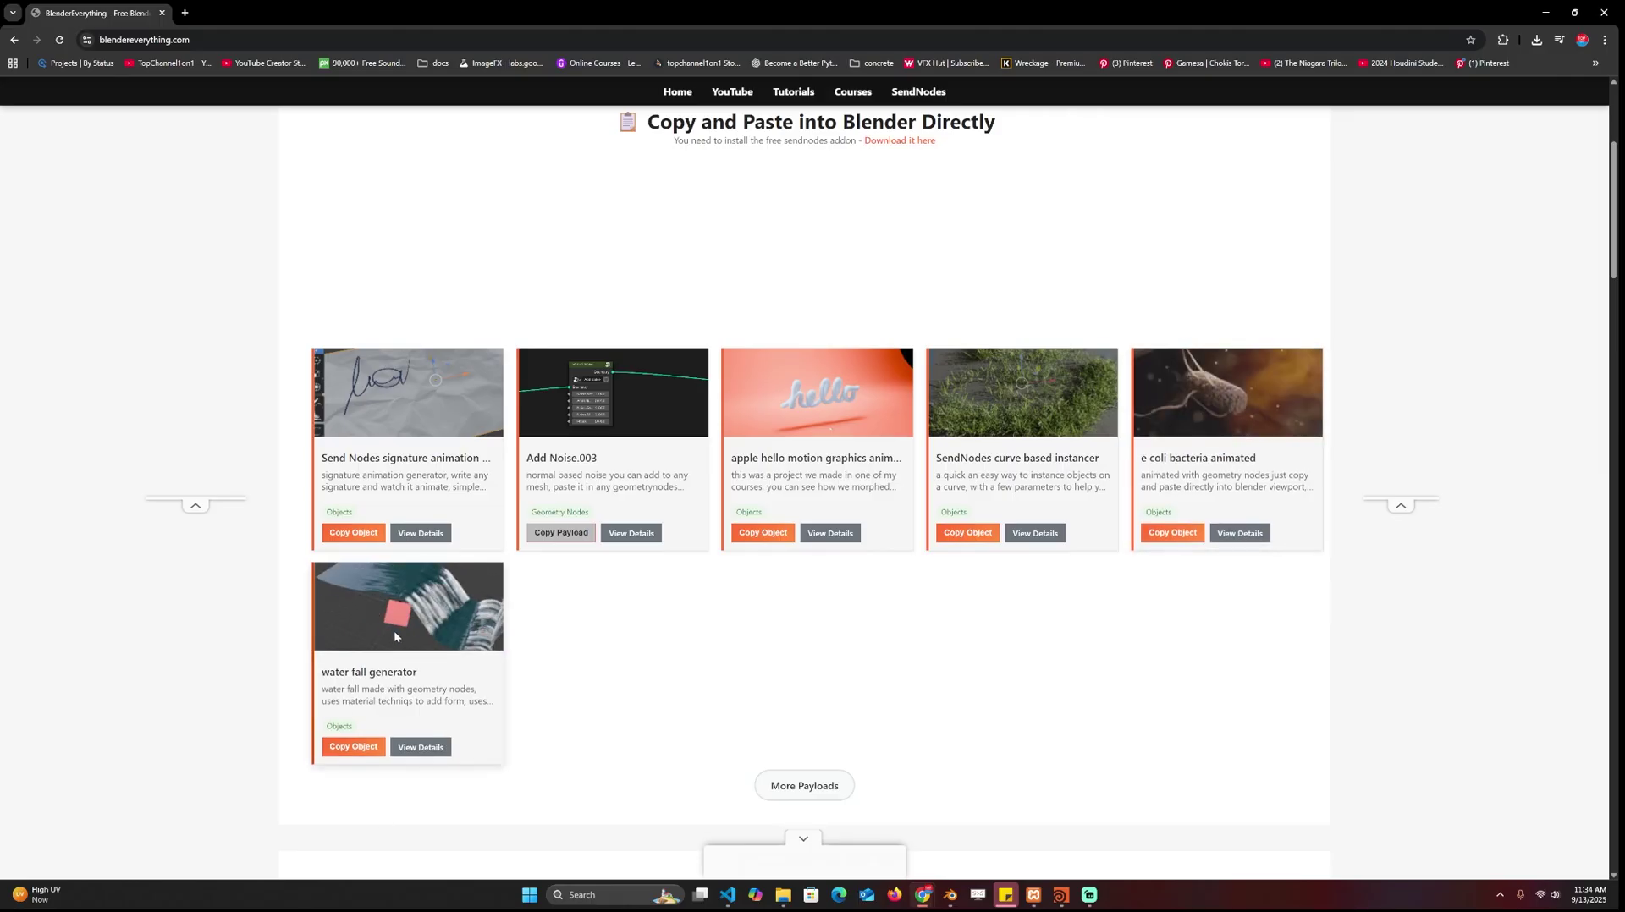
click(353, 747)
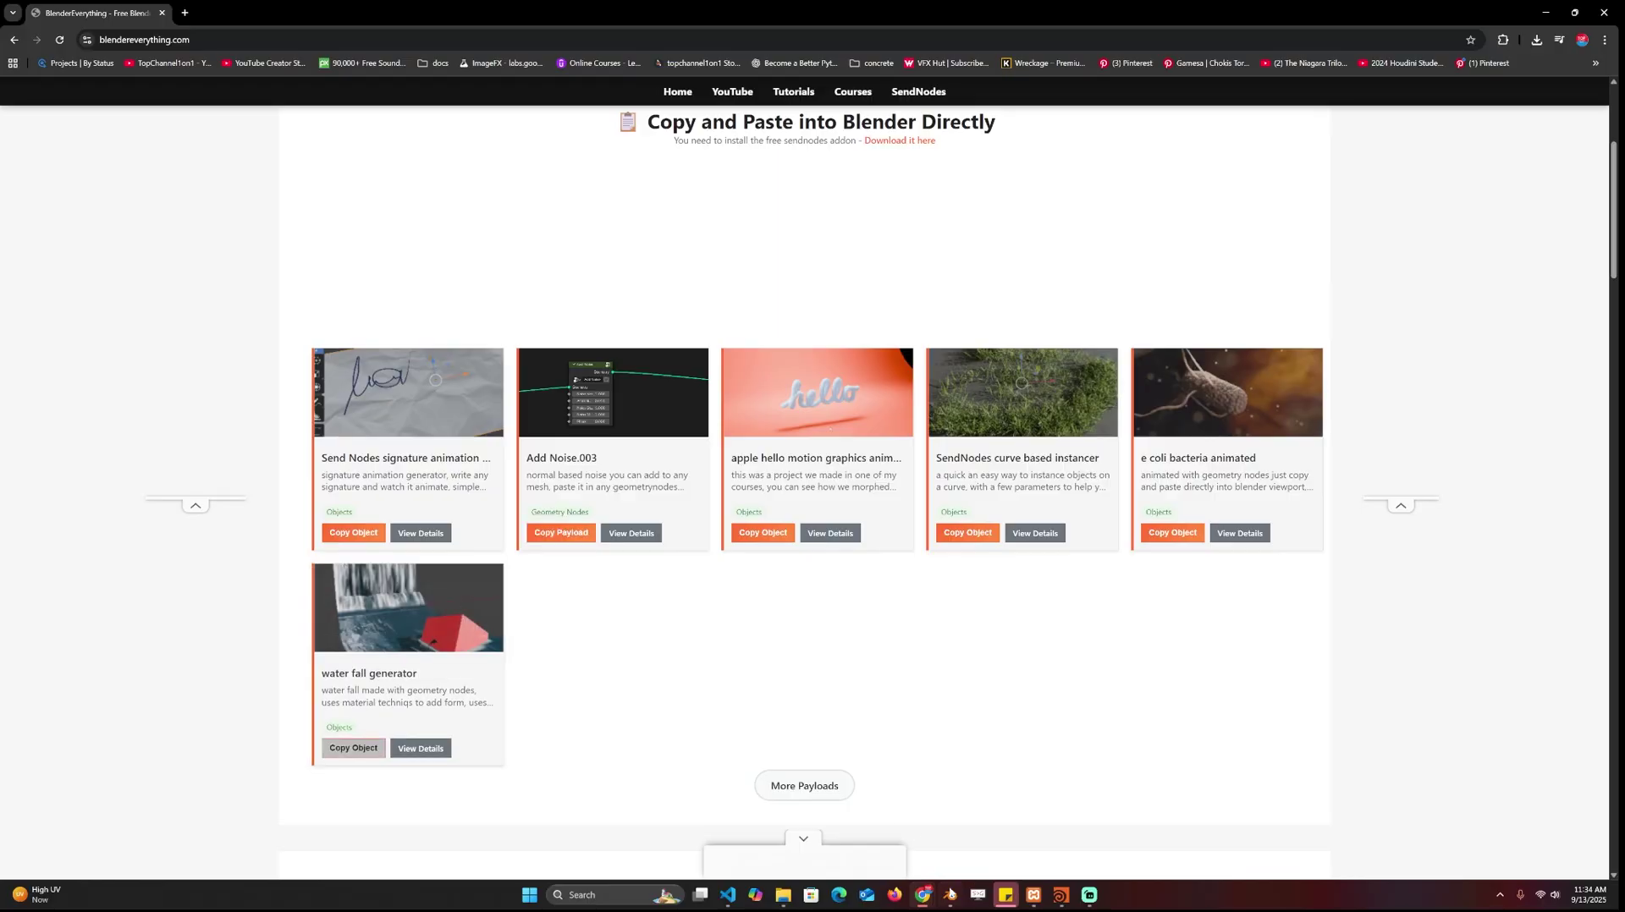
key(alt+Tab)
click(1148, 214)
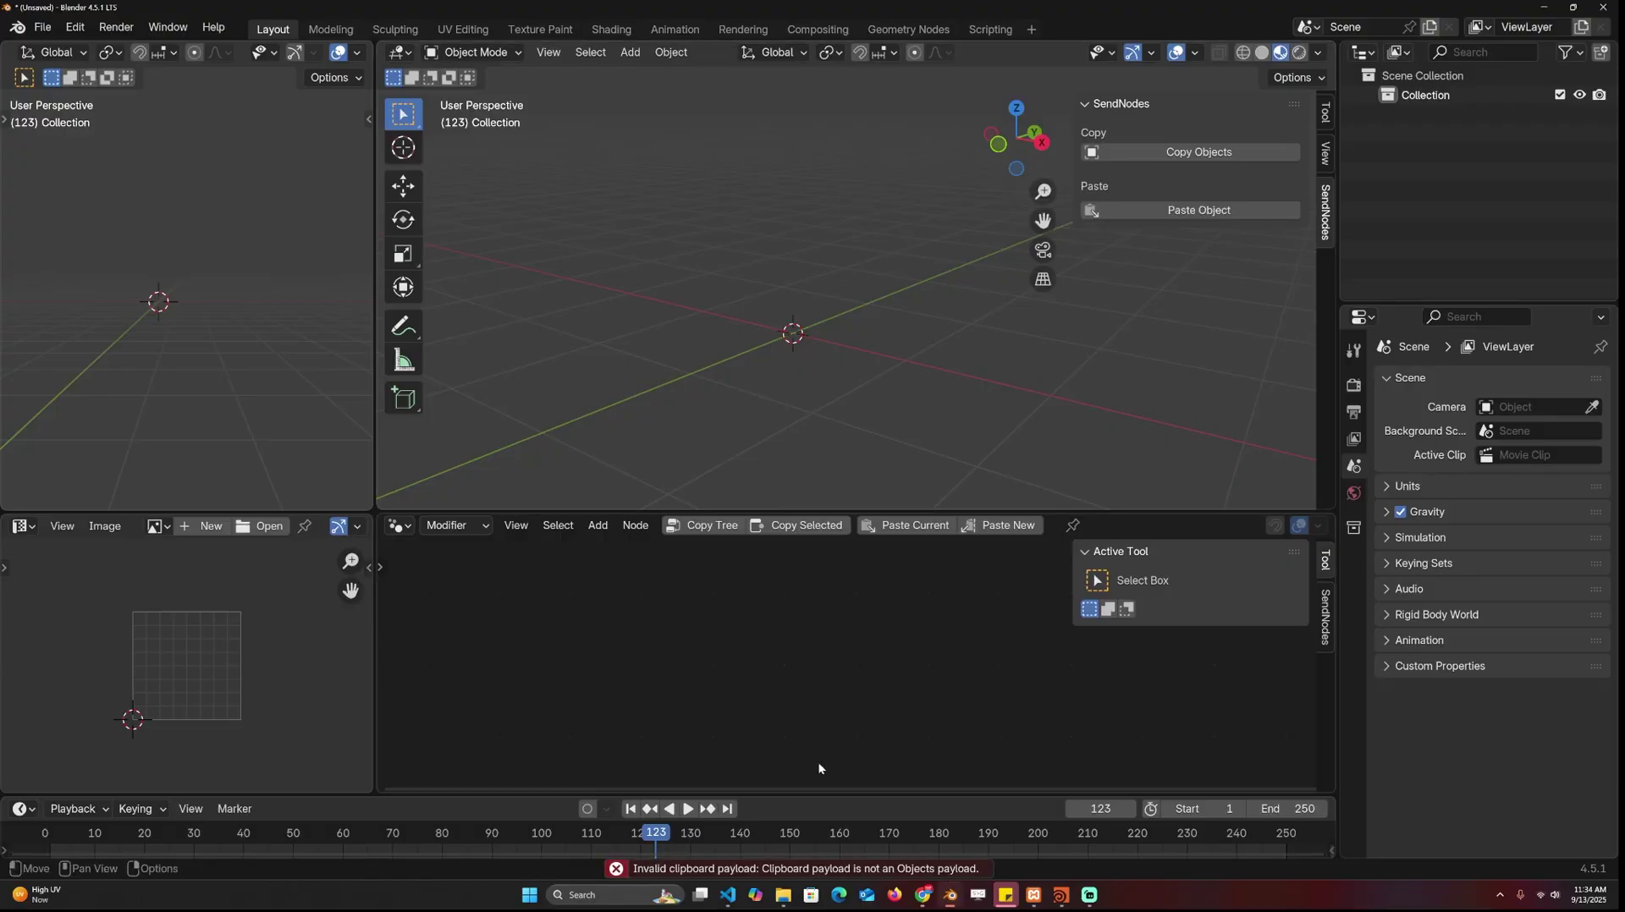
click(924, 894)
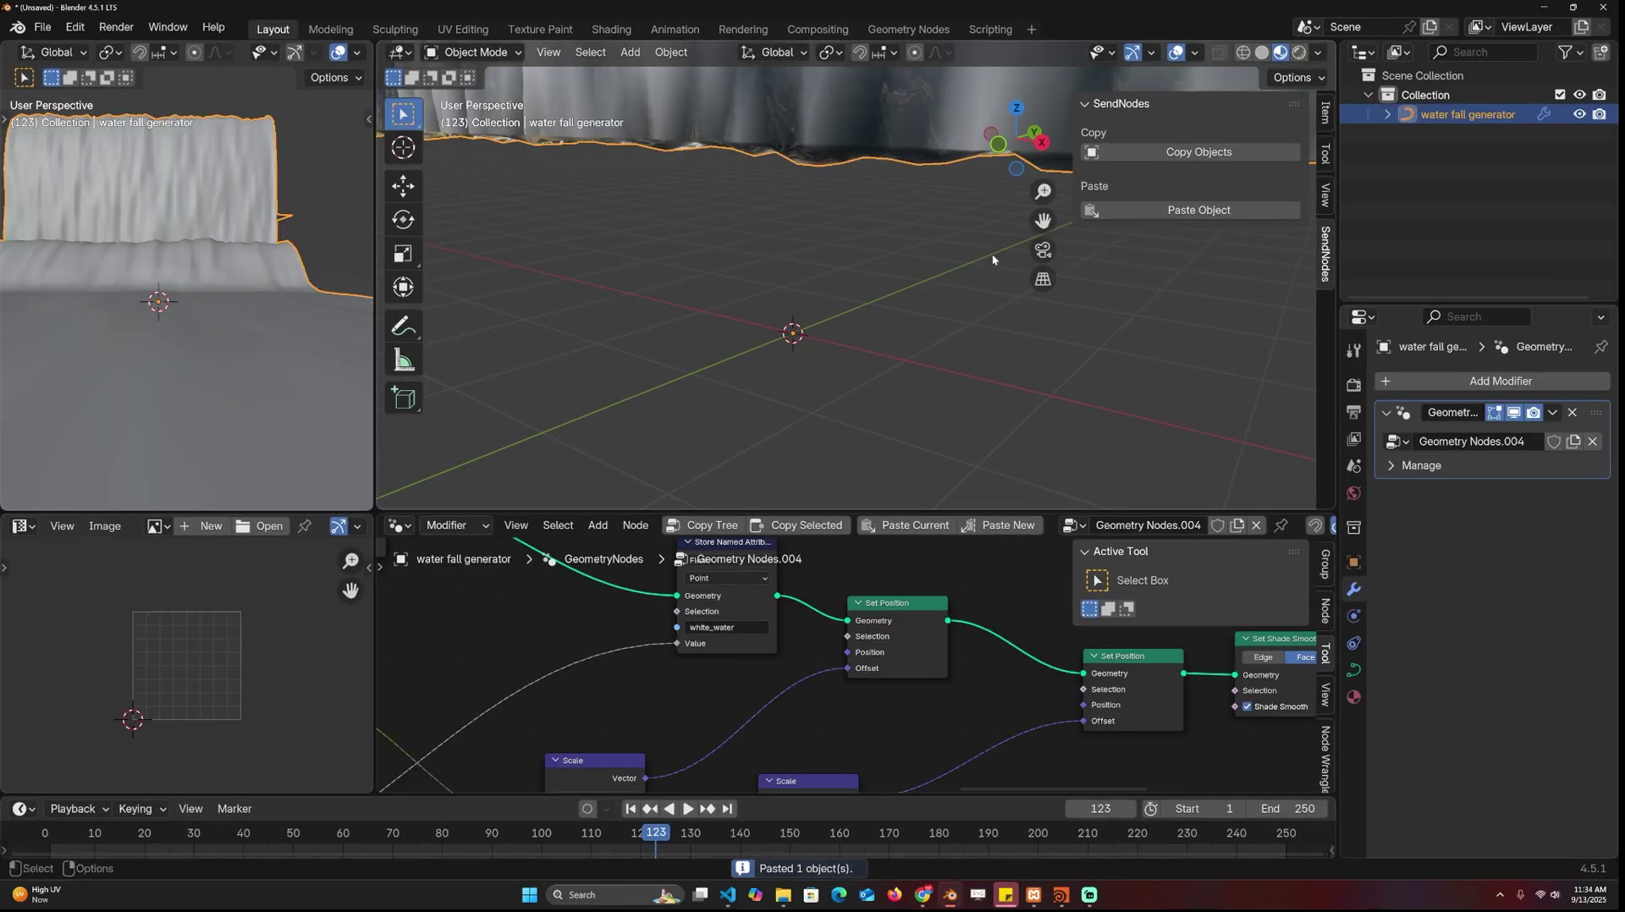
Play the water fall animation and examine the flowing water and the end of its geometry node tree.
middle_drag(983, 295, 1091, 368)
scroll(1092, 368, down, 4)
key(space)
middle_drag(917, 367, 1053, 360)
scroll(947, 398, down, 4)
scroll(1054, 352, up, 4)
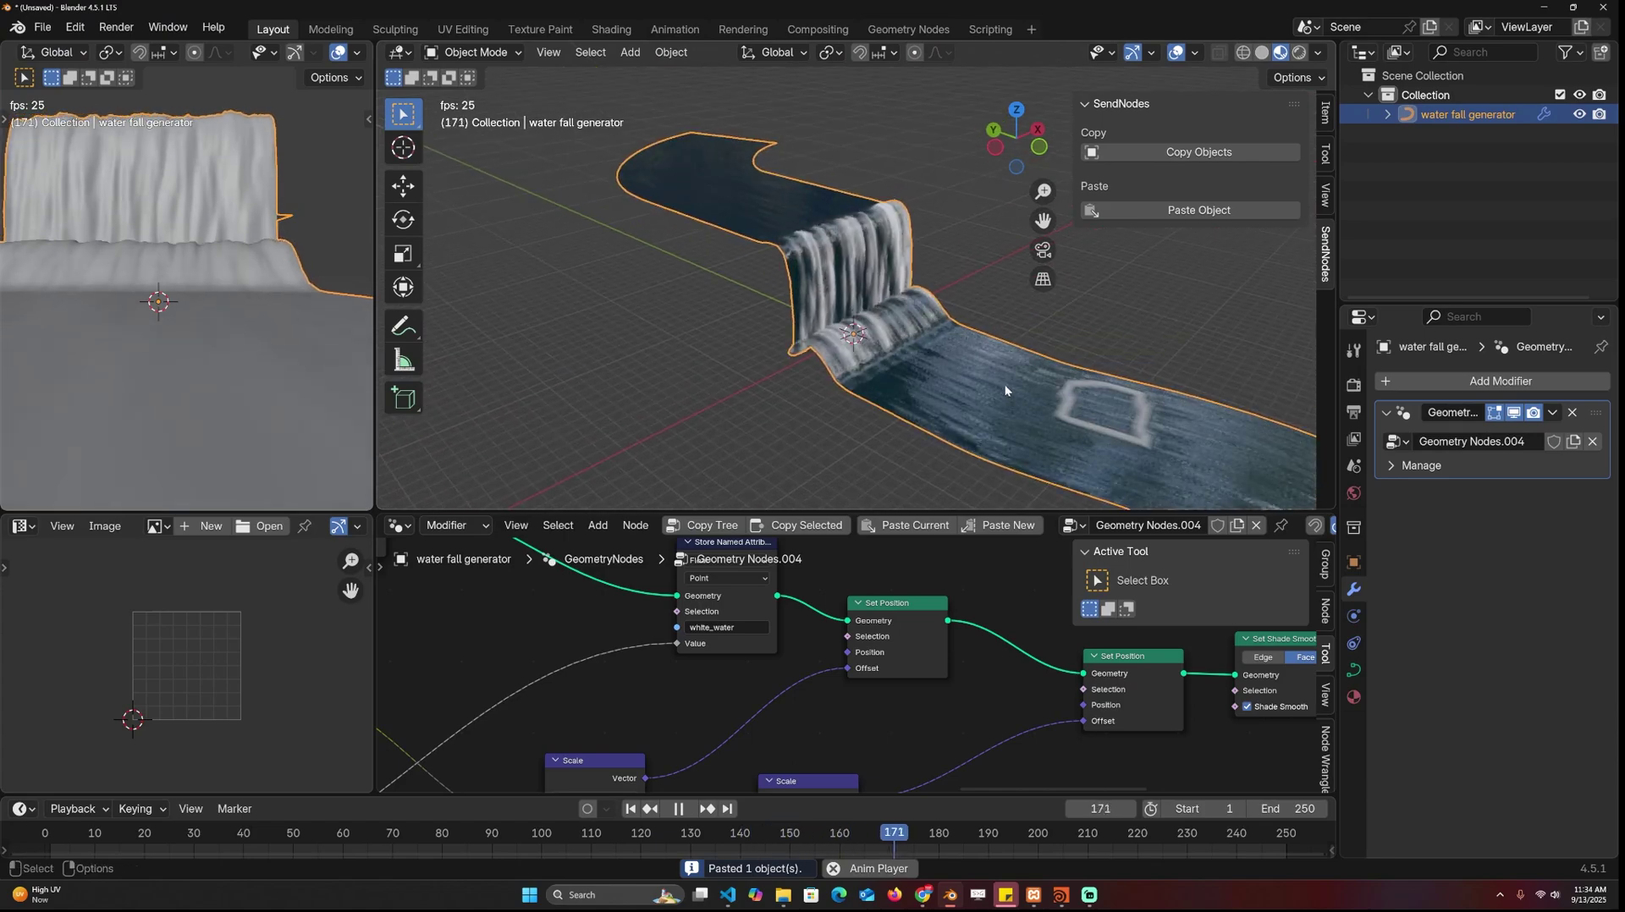
key(space)
scroll(504, 658, down, 5)
scroll(885, 652, up, 1)
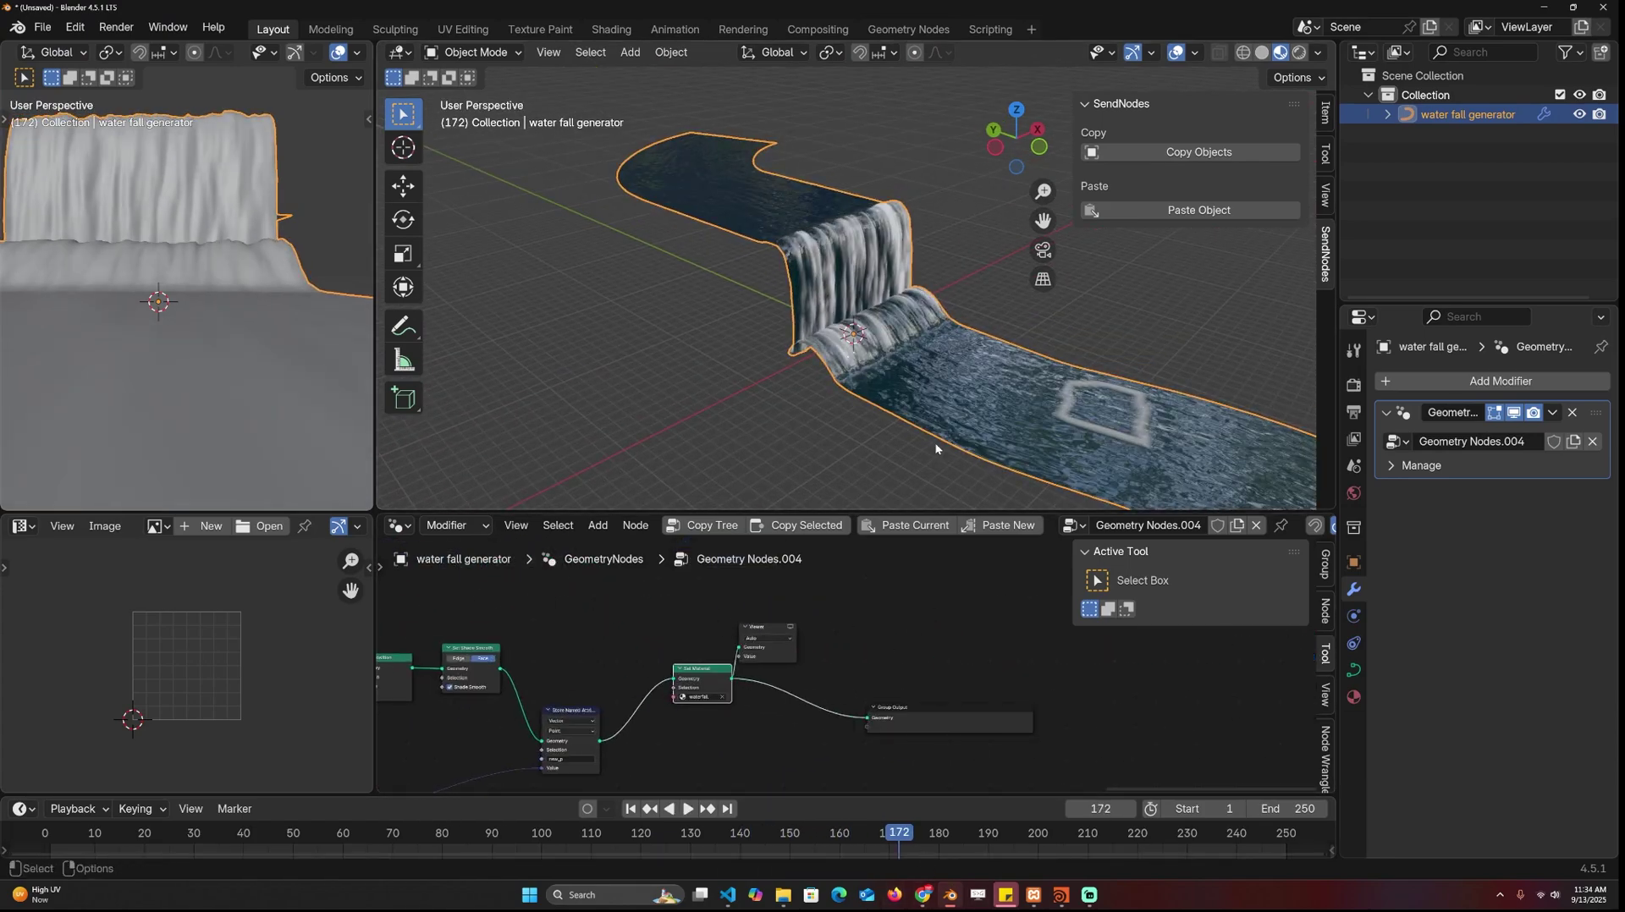
Revisit the BlenderEverything payloads and examine the water fall generator's full geometry node network in Blender.
click(949, 895)
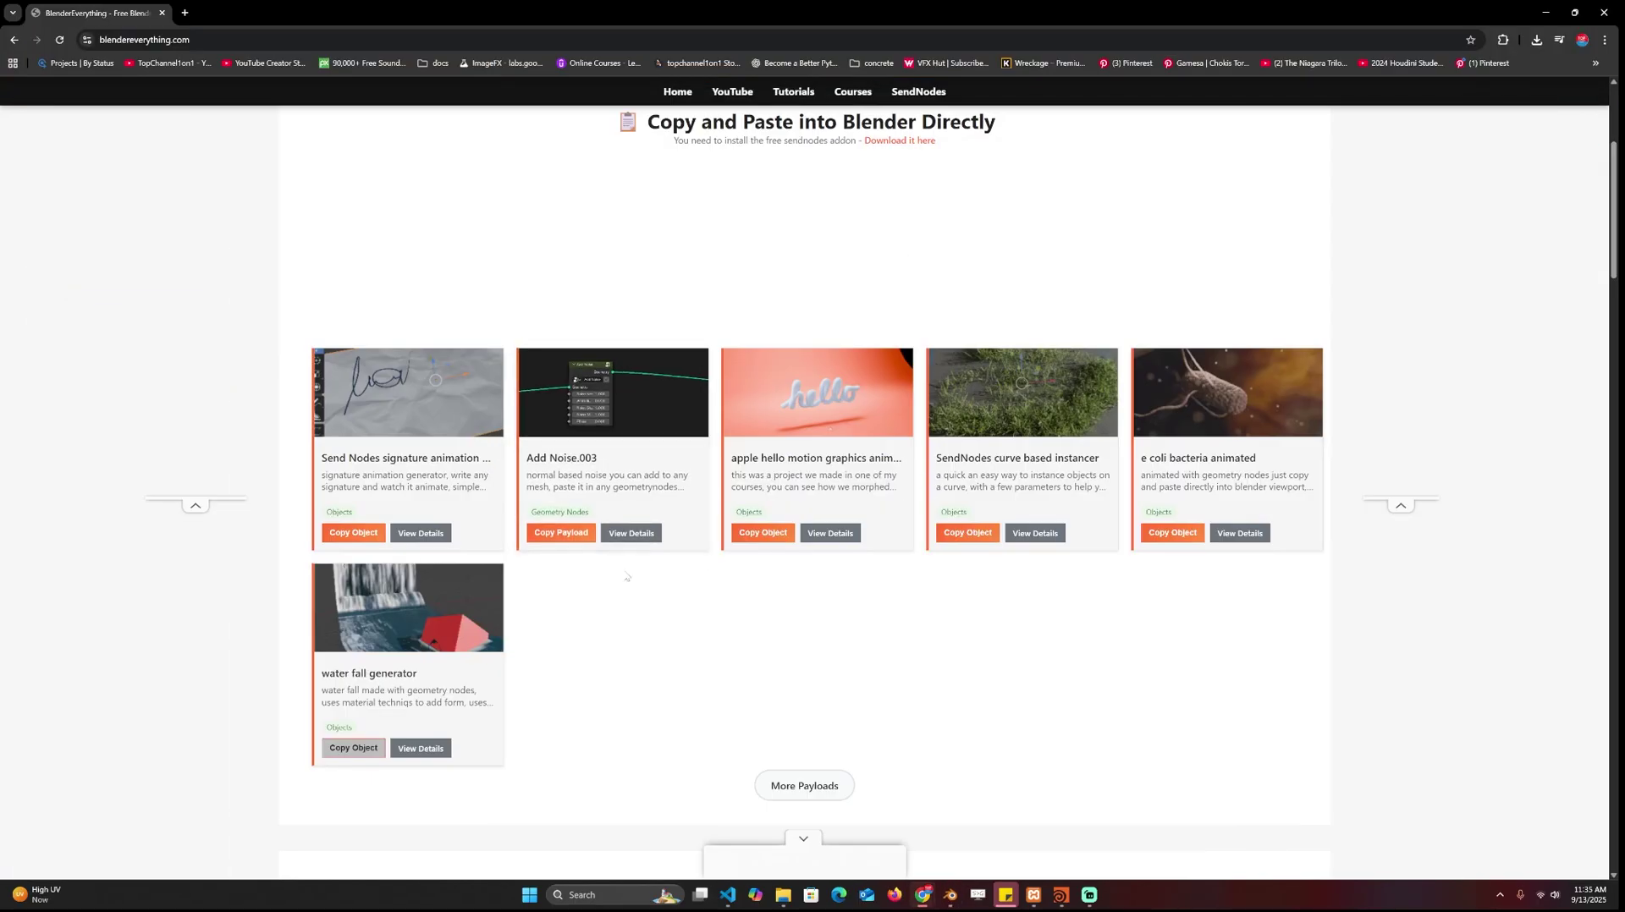
key(alt+Tab)
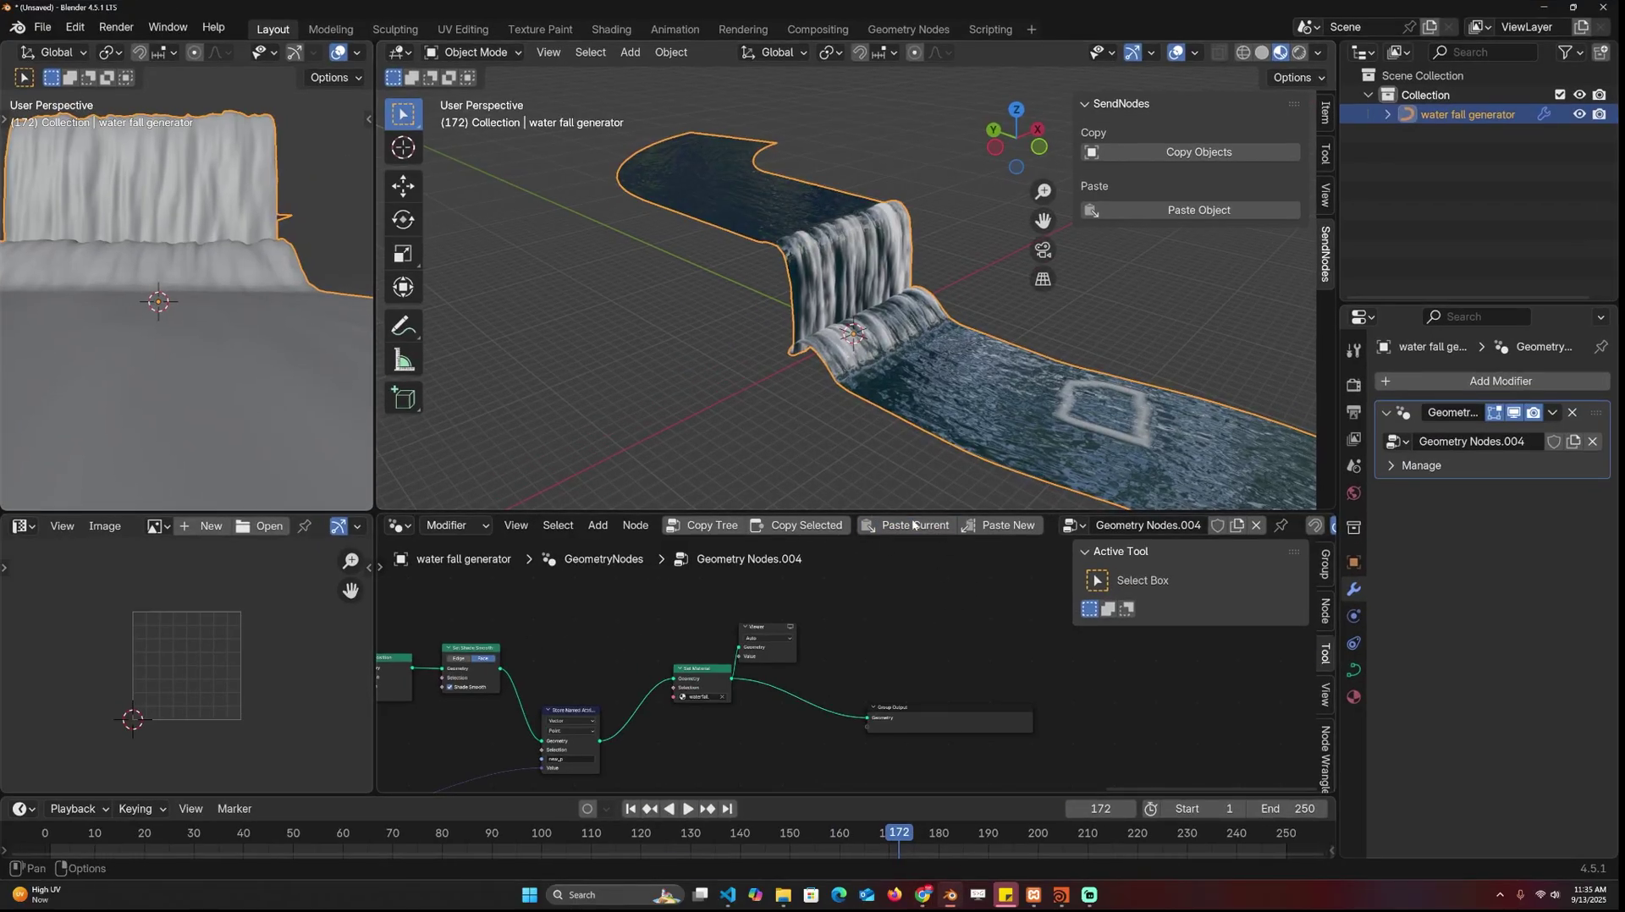
scroll(874, 678, down, 13)
middle_drag(825, 719, 888, 747)
scroll(509, 704, up, 1)
scroll(508, 704, up, 1)
middle_drag(442, 765, 581, 696)
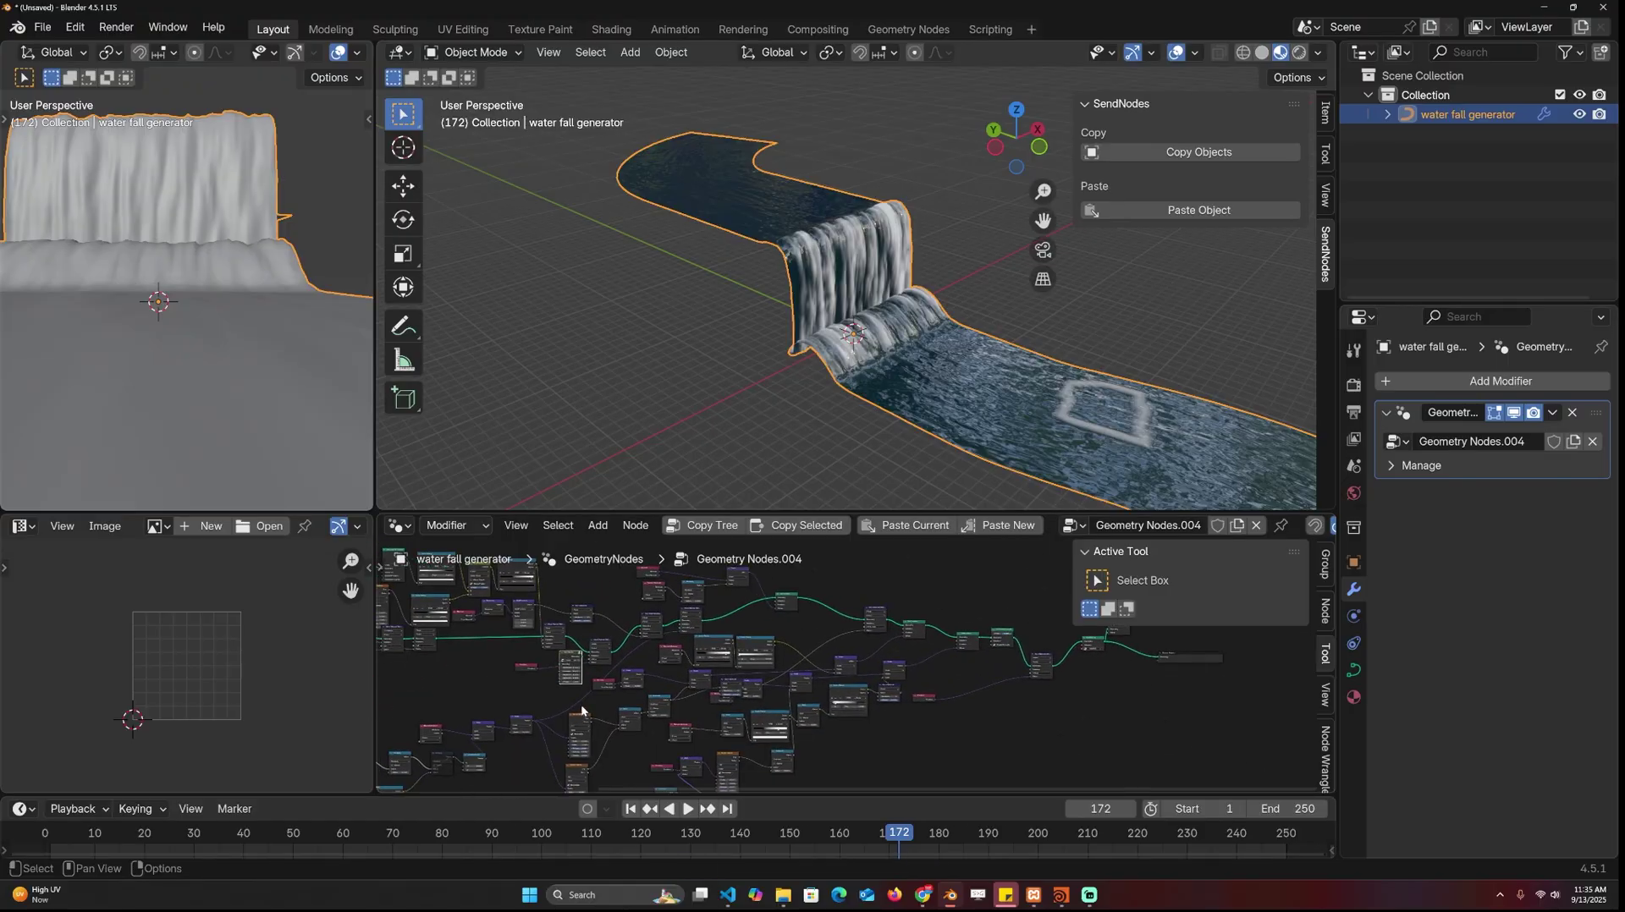
Duplicate the Add Noise group node in the water fall tree and insert the copy between Store Named Attribute and Set Material.
scroll(550, 698, up, 2)
scroll(527, 684, up, 2)
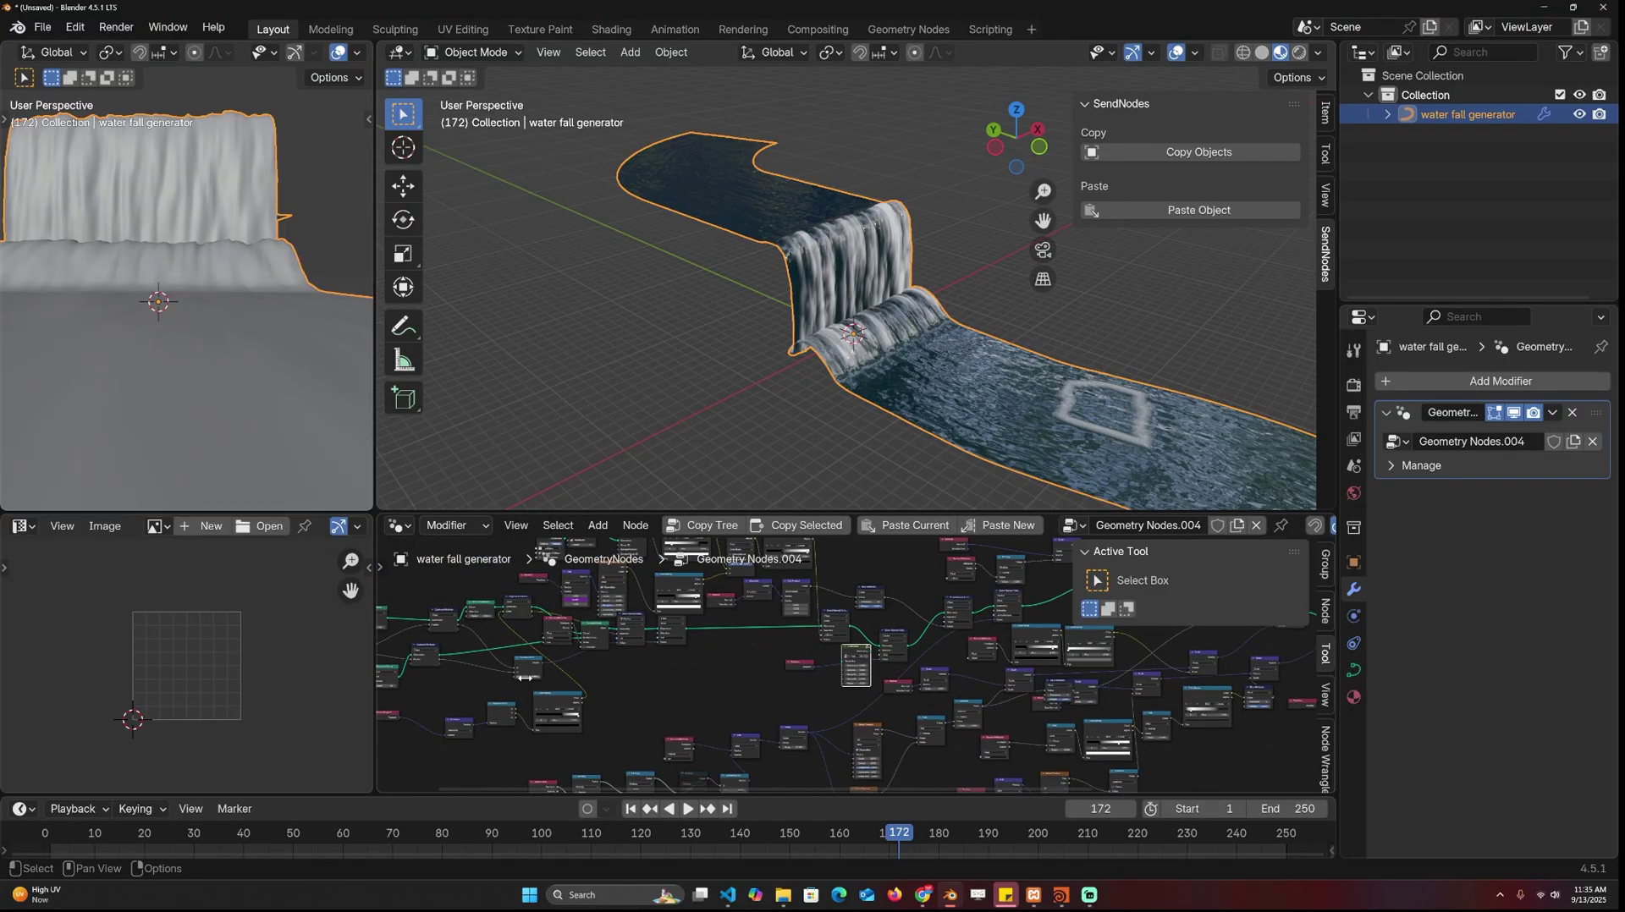
scroll(820, 678, up, 3)
middle_drag(902, 663, 555, 698)
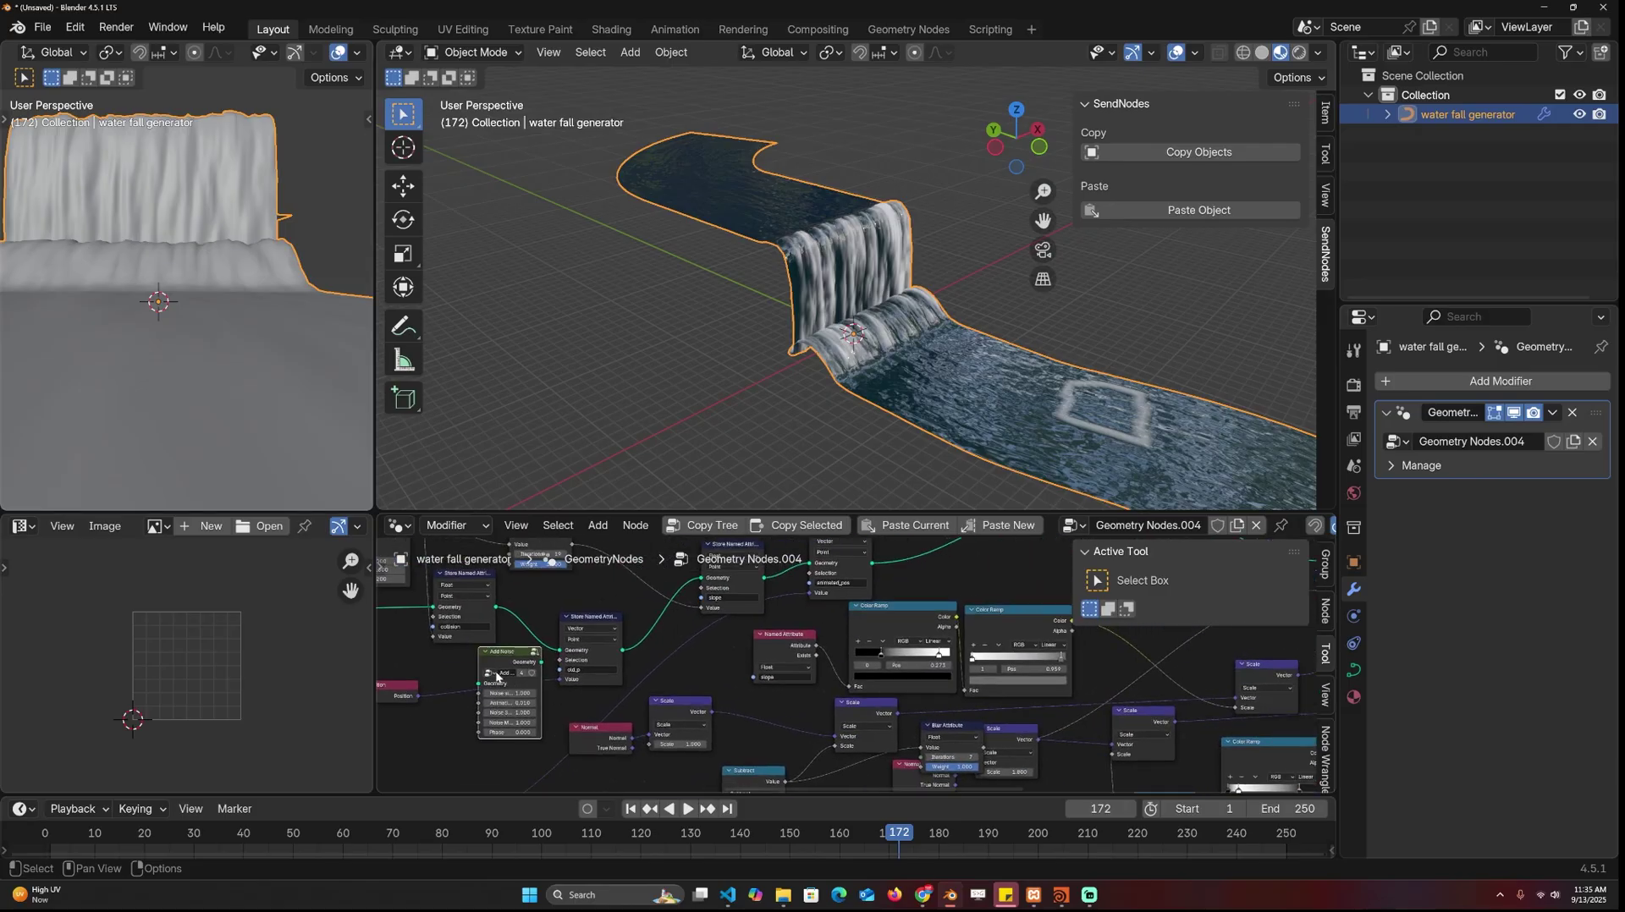
scroll(702, 657, down, 8)
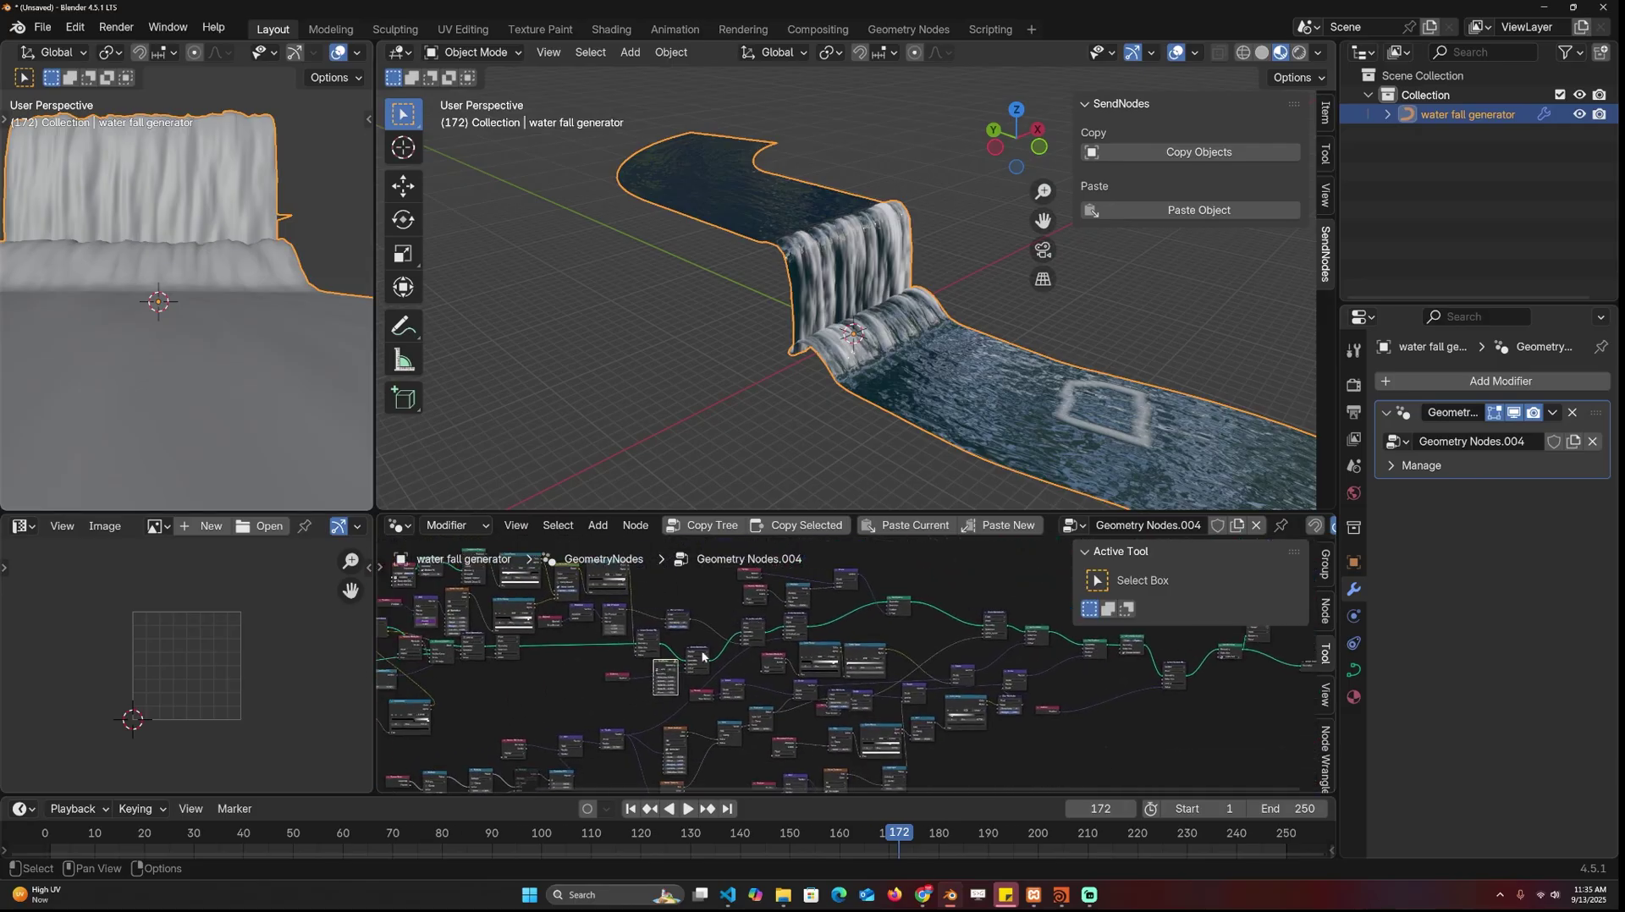
scroll(669, 677, down, 3)
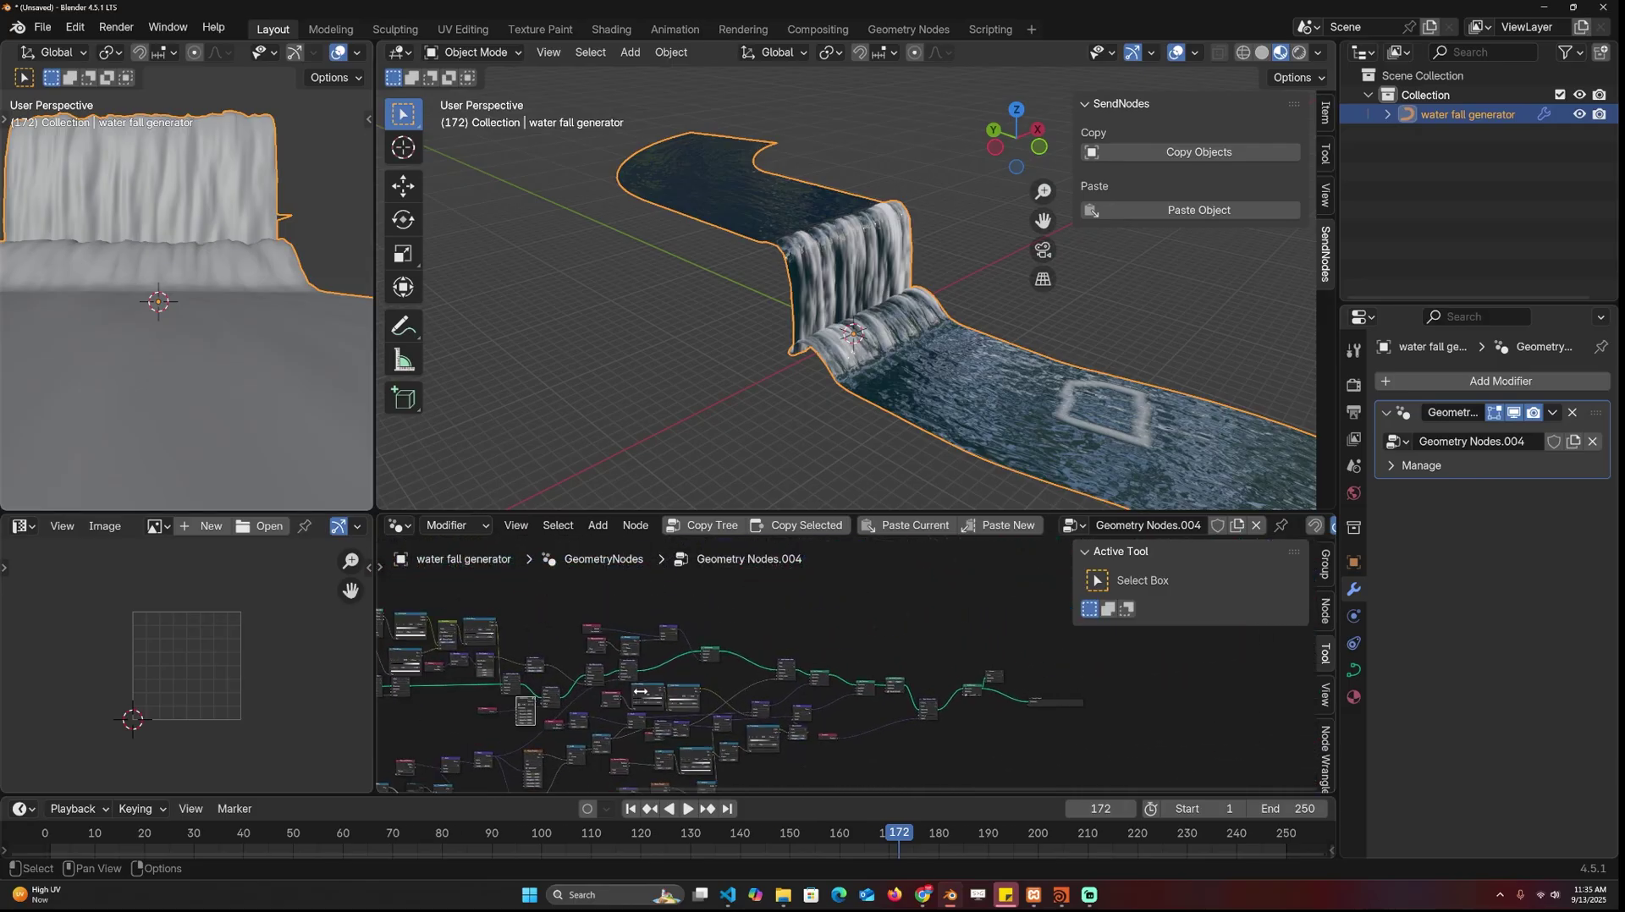
key(shift+d)
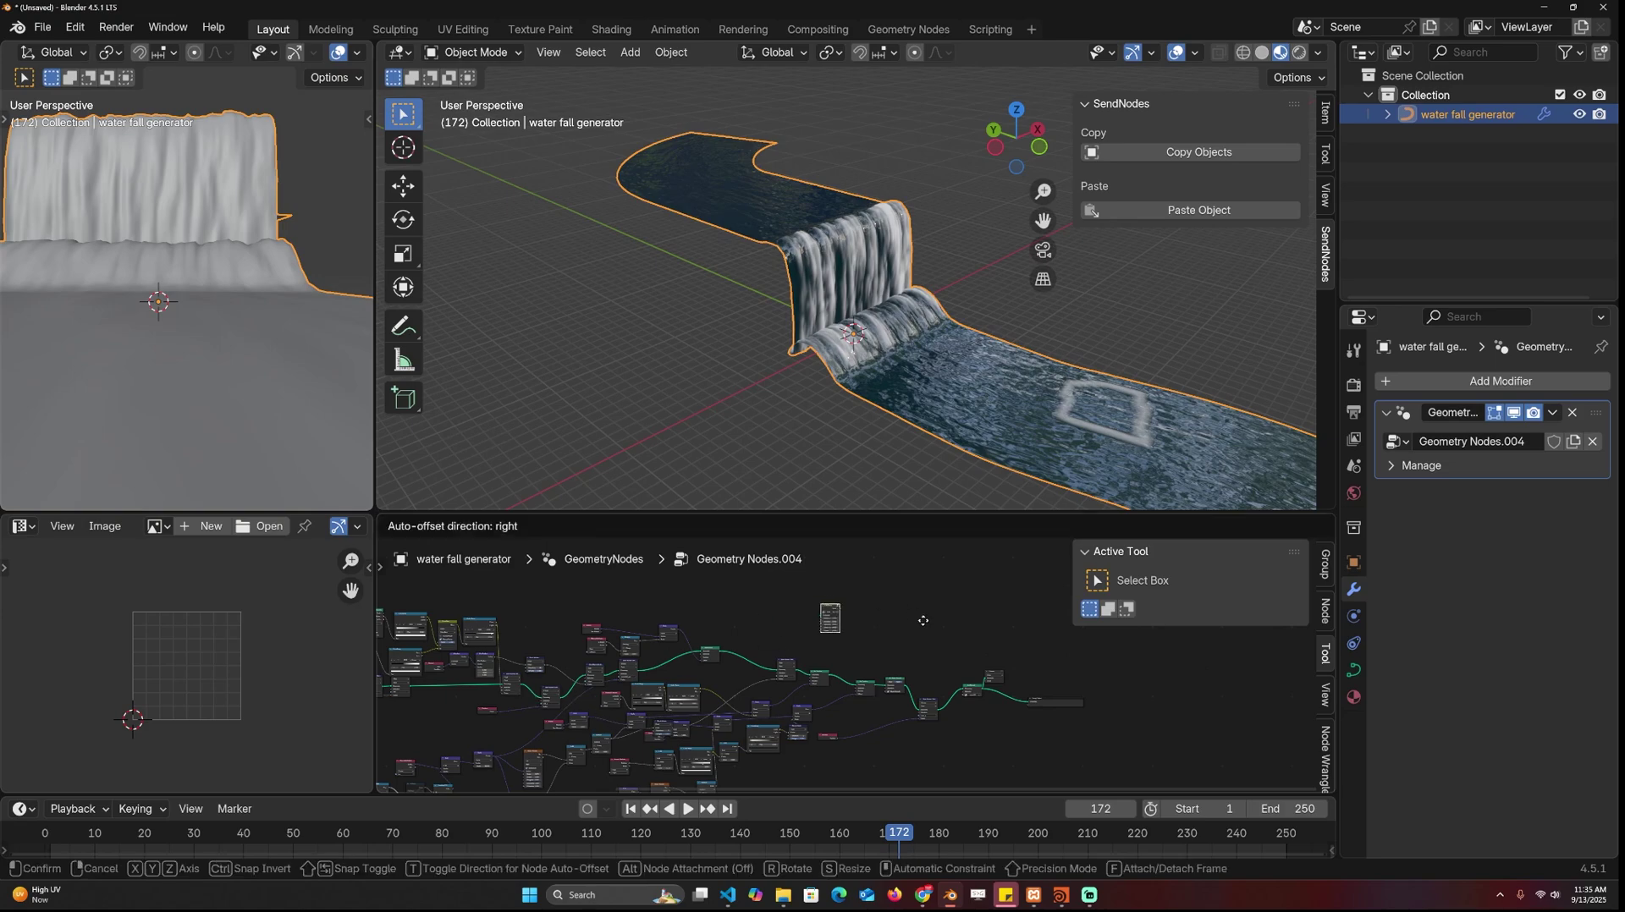
click(1009, 649)
scroll(1100, 694, up, 4)
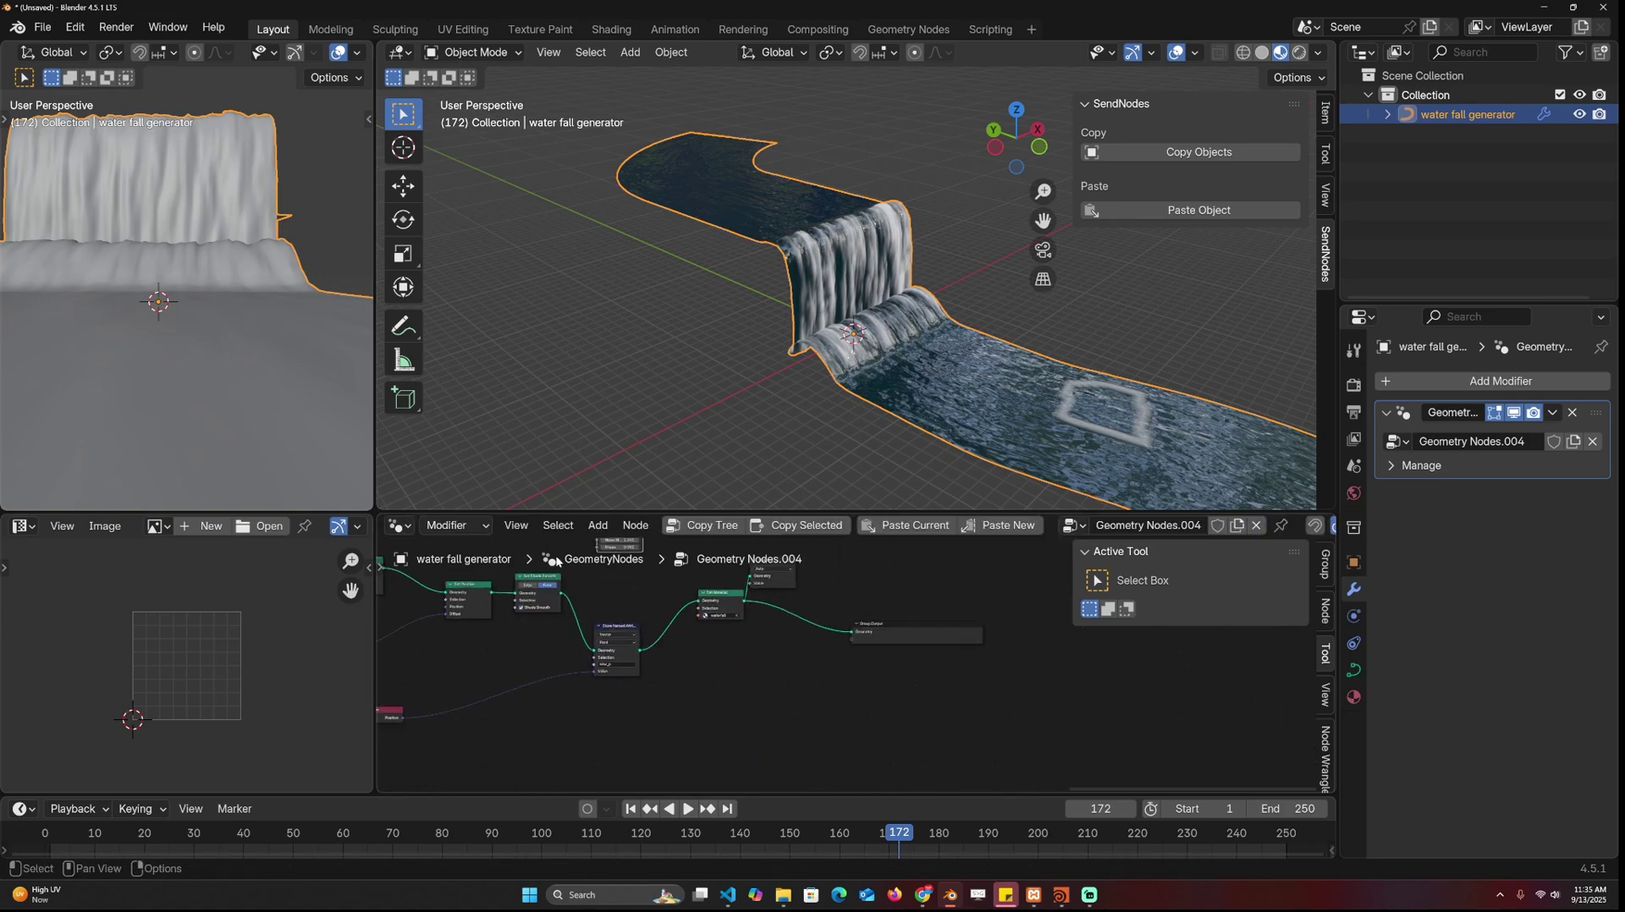
drag(671, 563, 709, 688)
scroll(847, 287, up, 4)
Play the water fall animation with the added noise and examine the surface from the front and from an angle.
middle_drag(846, 286, 756, 227)
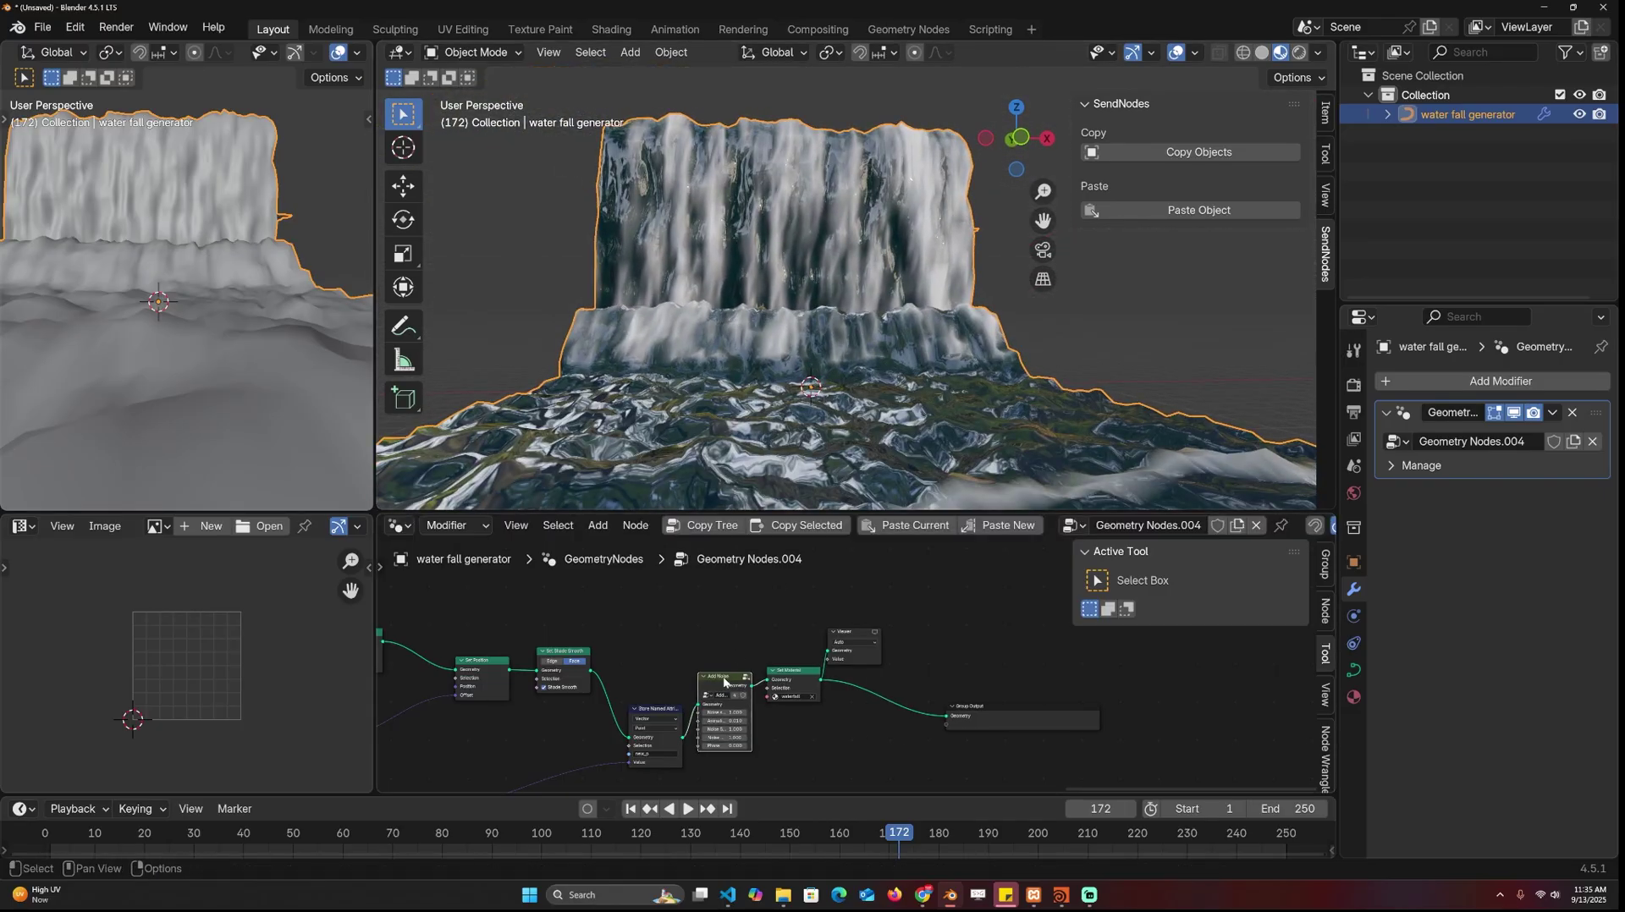
key(space)
scroll(769, 343, down, 4)
middle_drag(769, 343, 1008, 226)
click(1008, 226)
key(space)
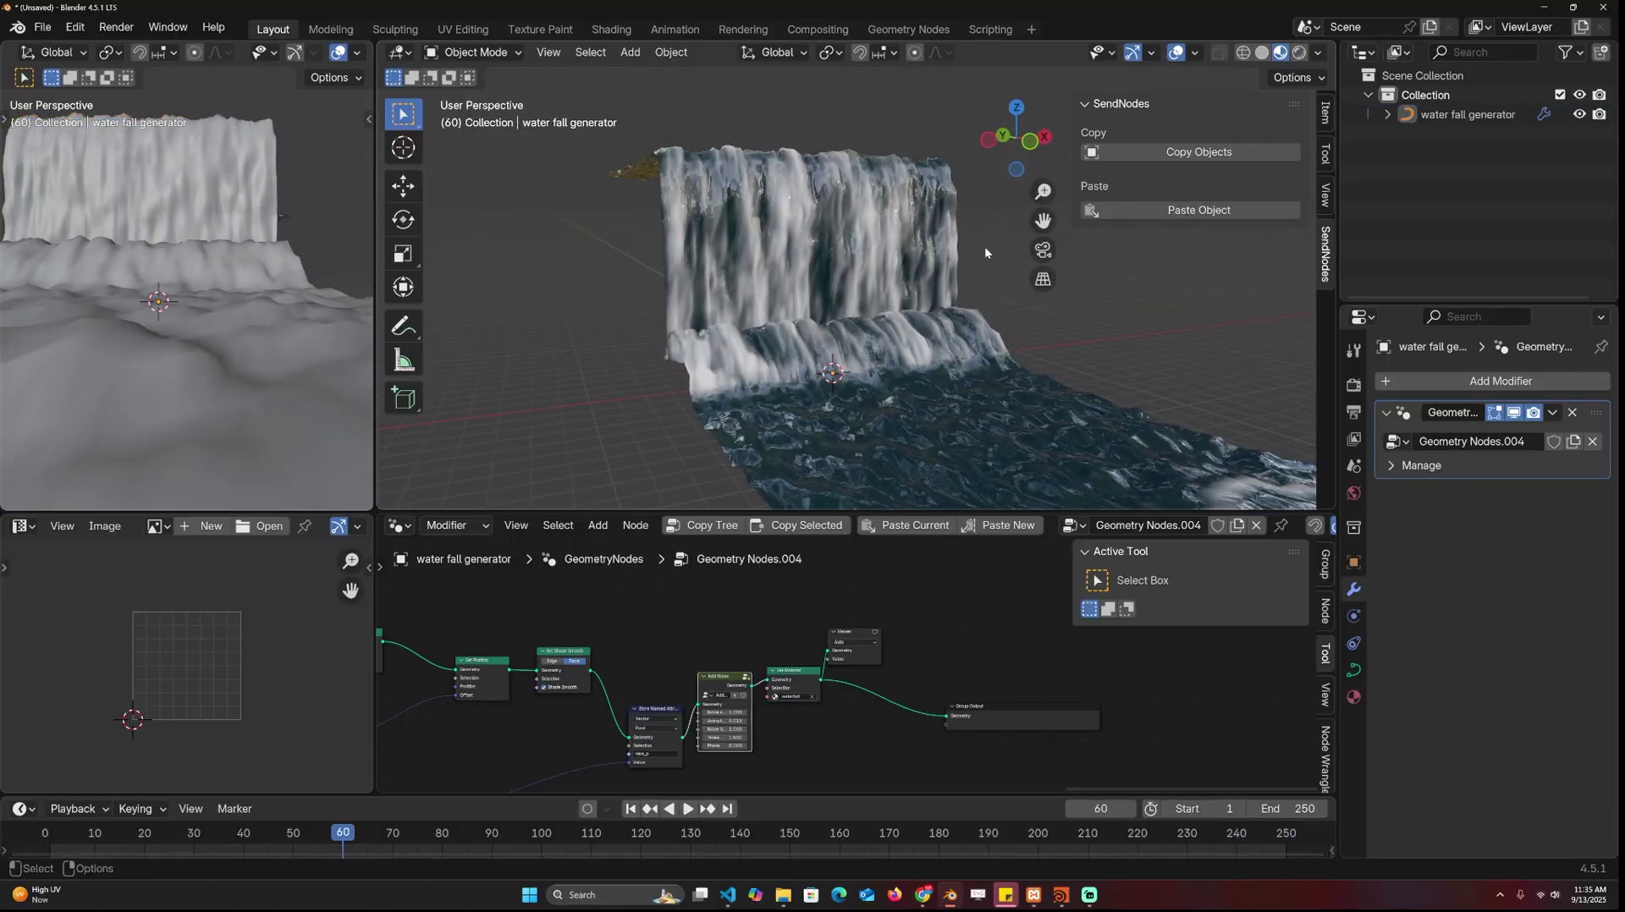
Switch to the BlenderEverything site and review the payload cards under "Copy and Paste into Blender Directly".
click(1545, 9)
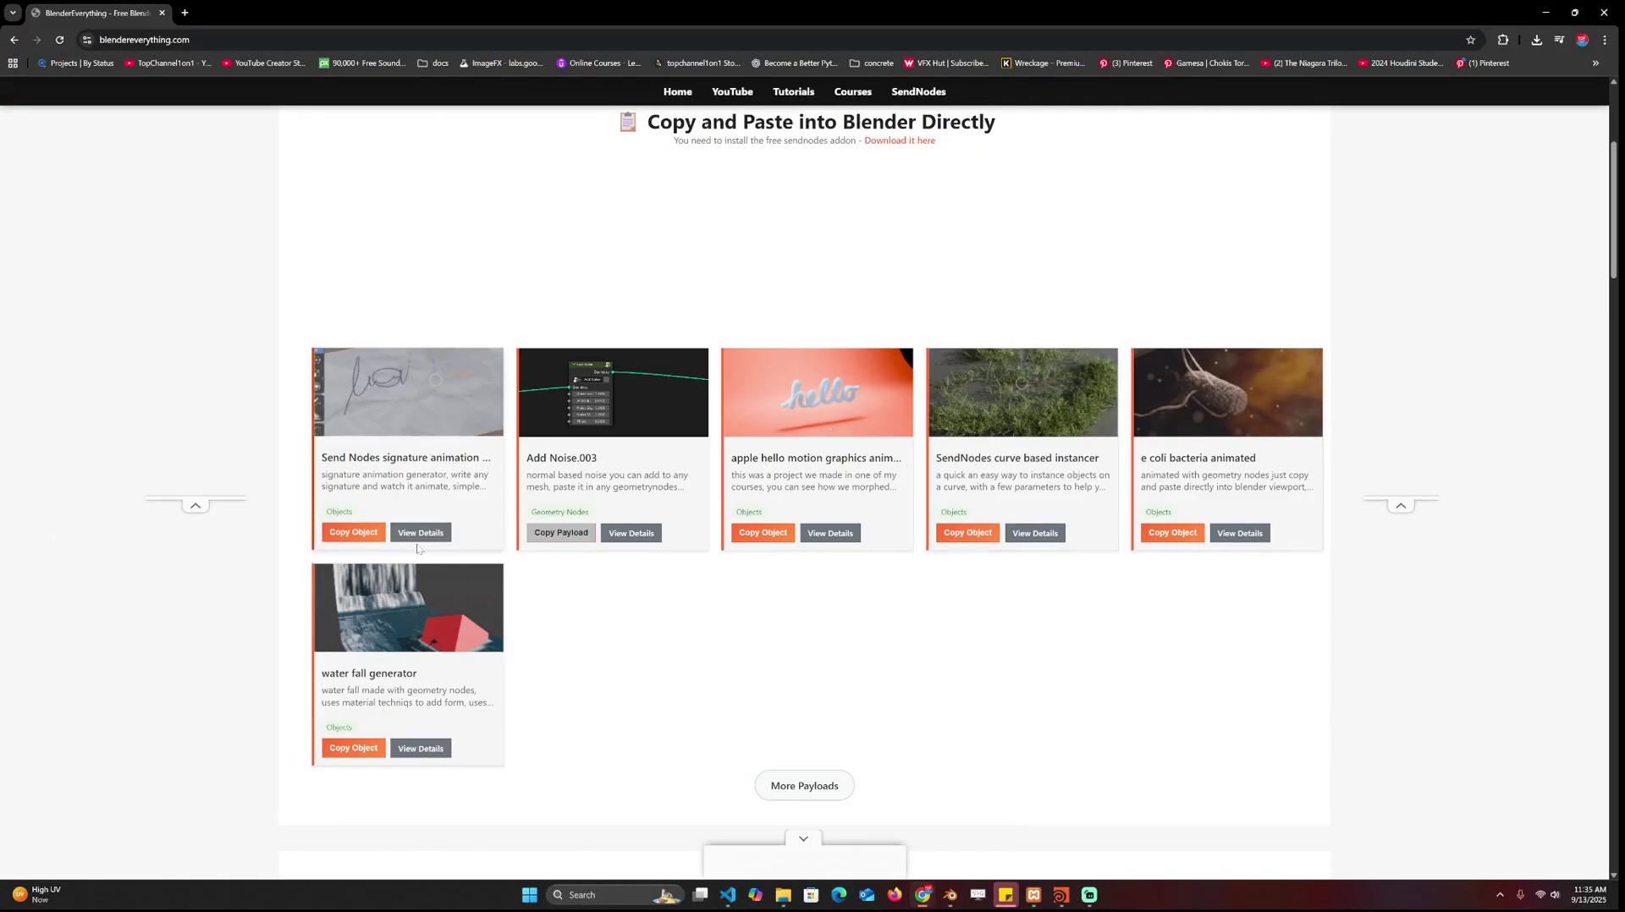
scroll(488, 590, up, 1)
scroll(487, 590, up, 3)
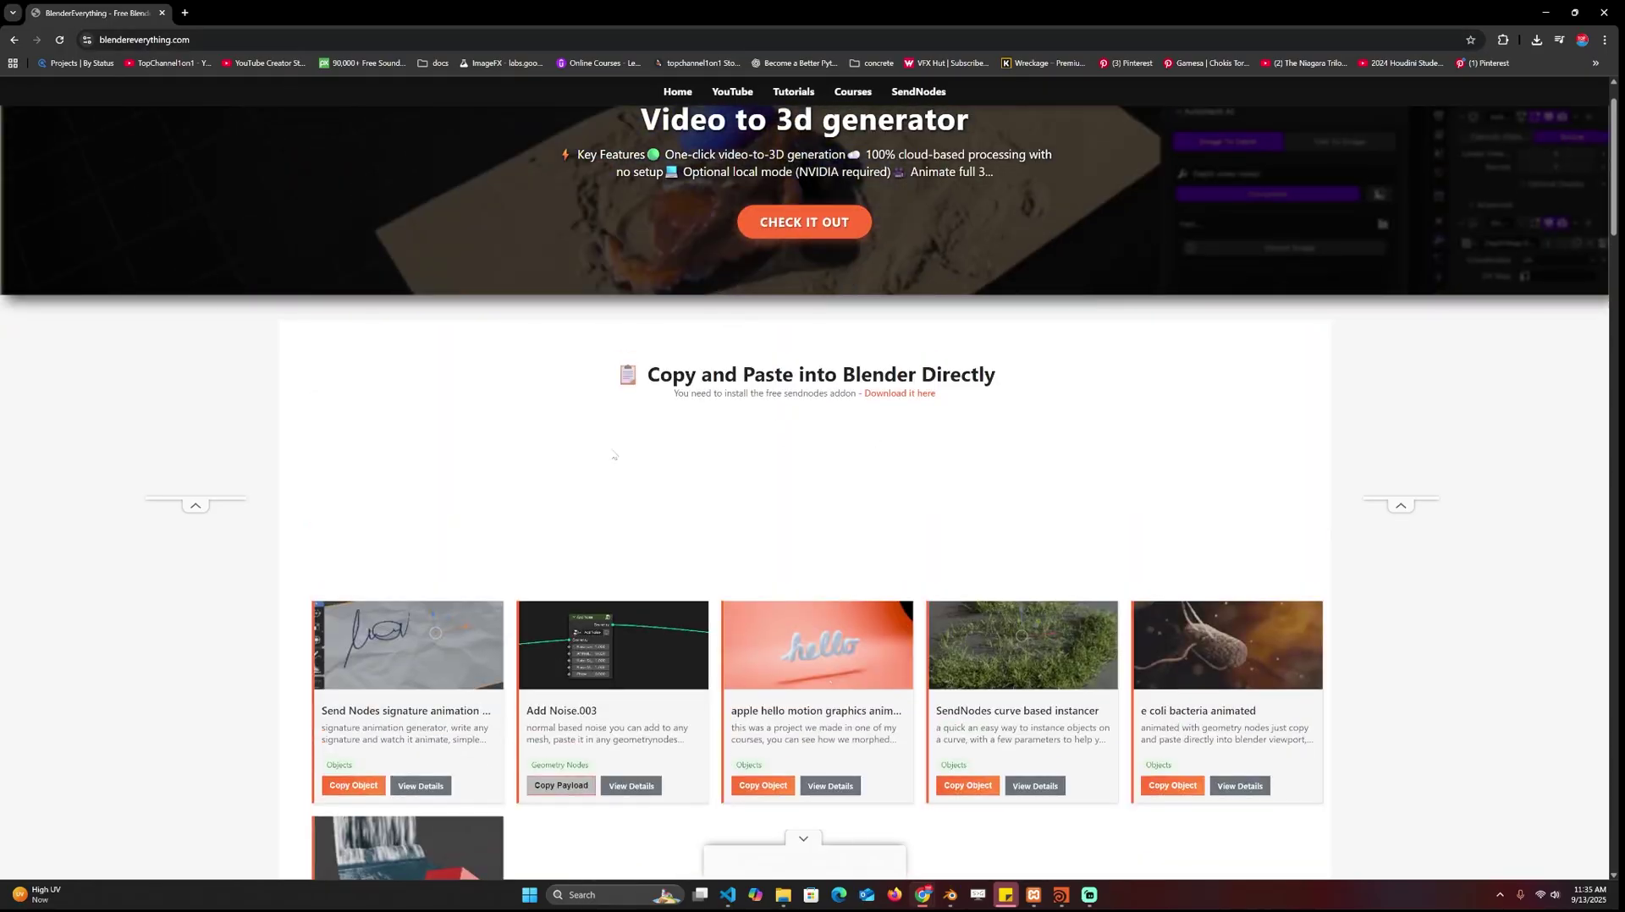
scroll(617, 459, up, 1)
scroll(617, 459, down, 10)
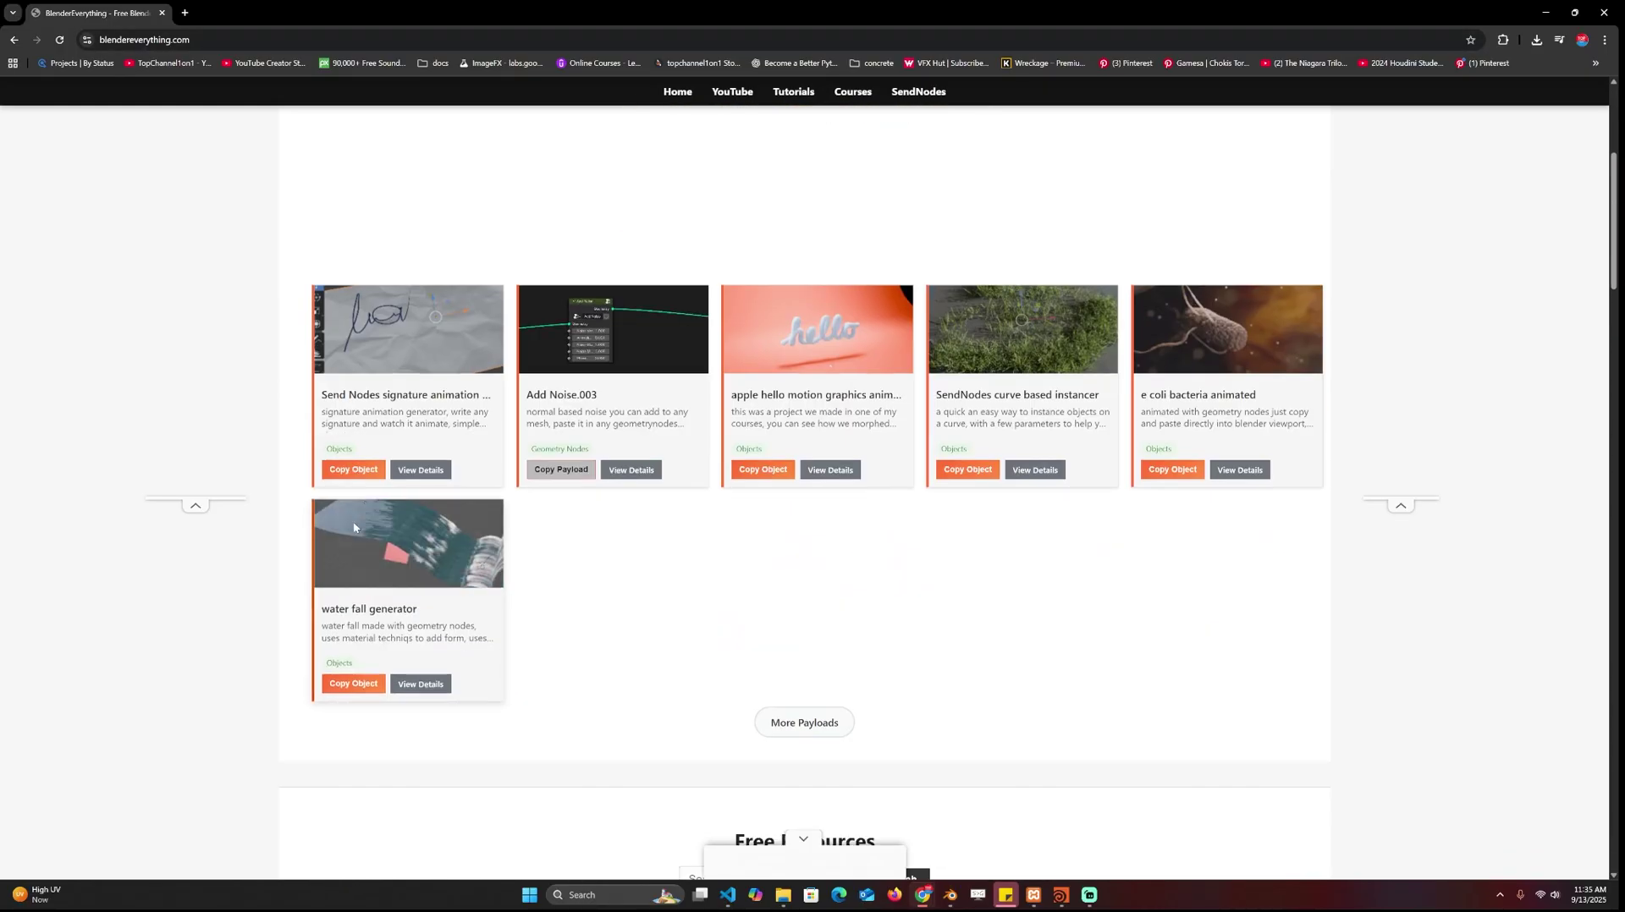
scroll(355, 527, up, 8)
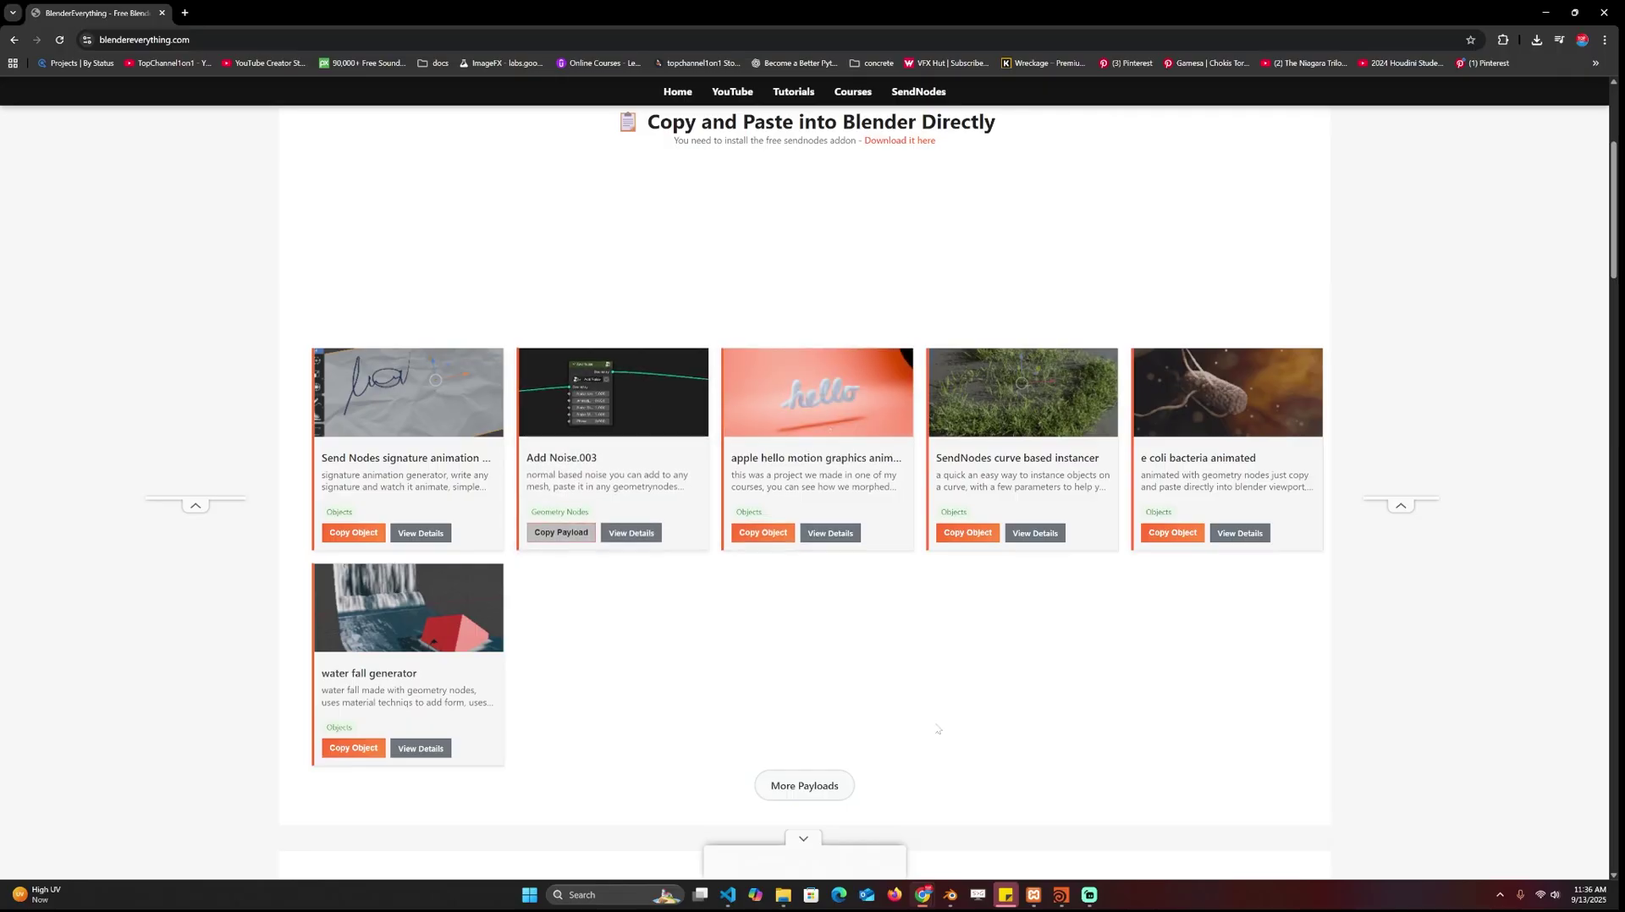
scroll(880, 660, up, 5)
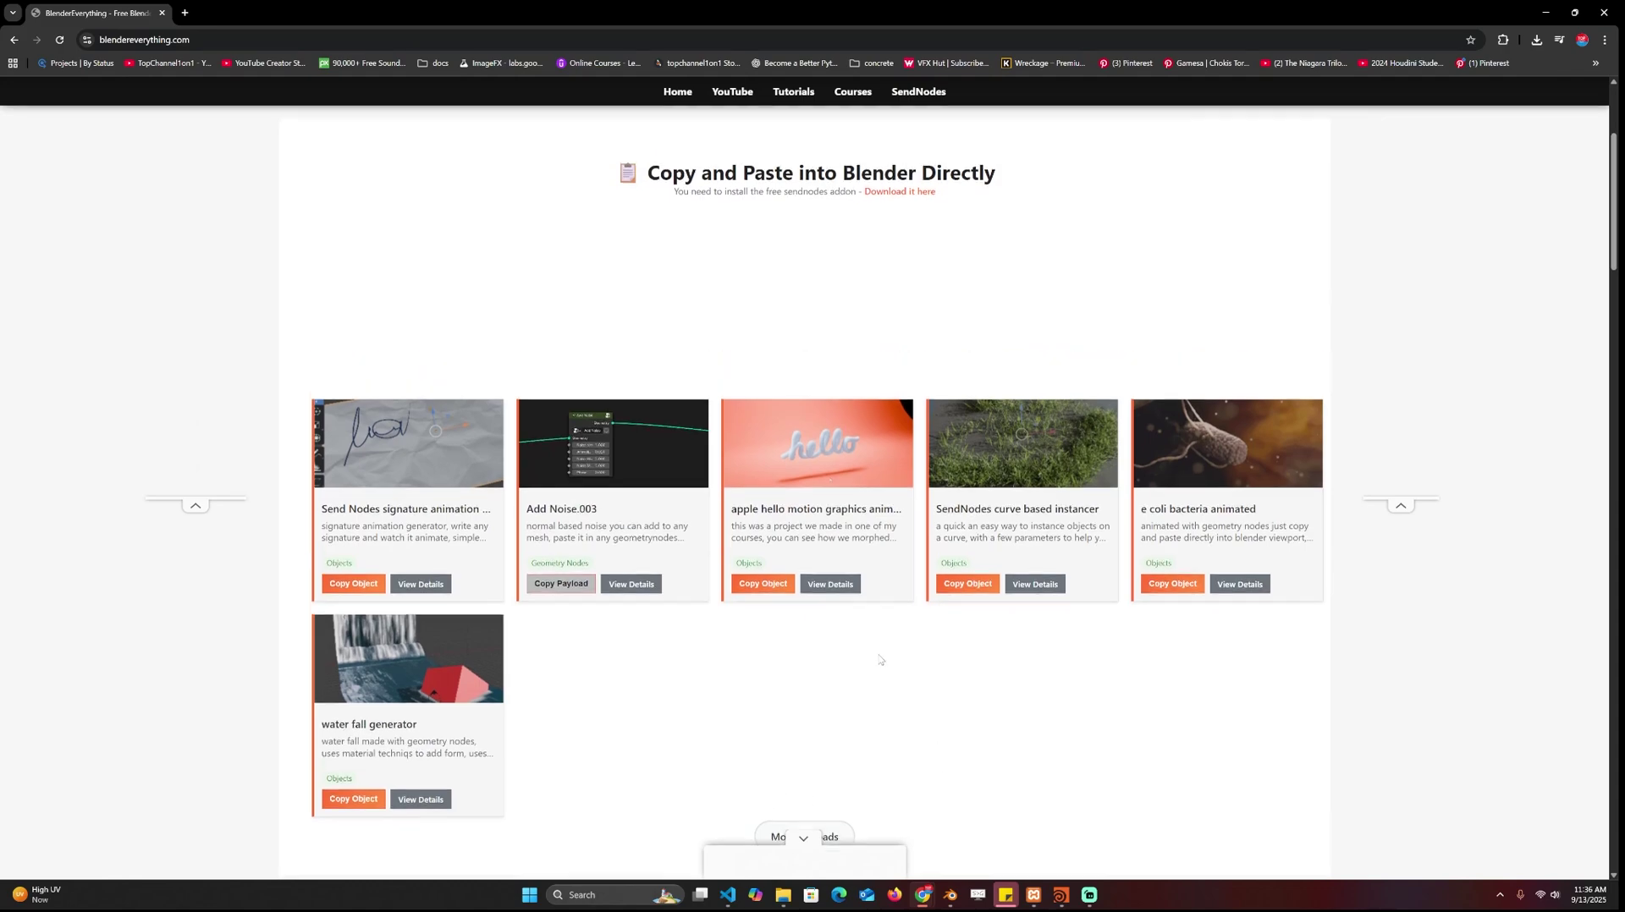
Open the site's full SendNodes payload list and copy the signature-animation-generator object.
scroll(846, 673, down, 6)
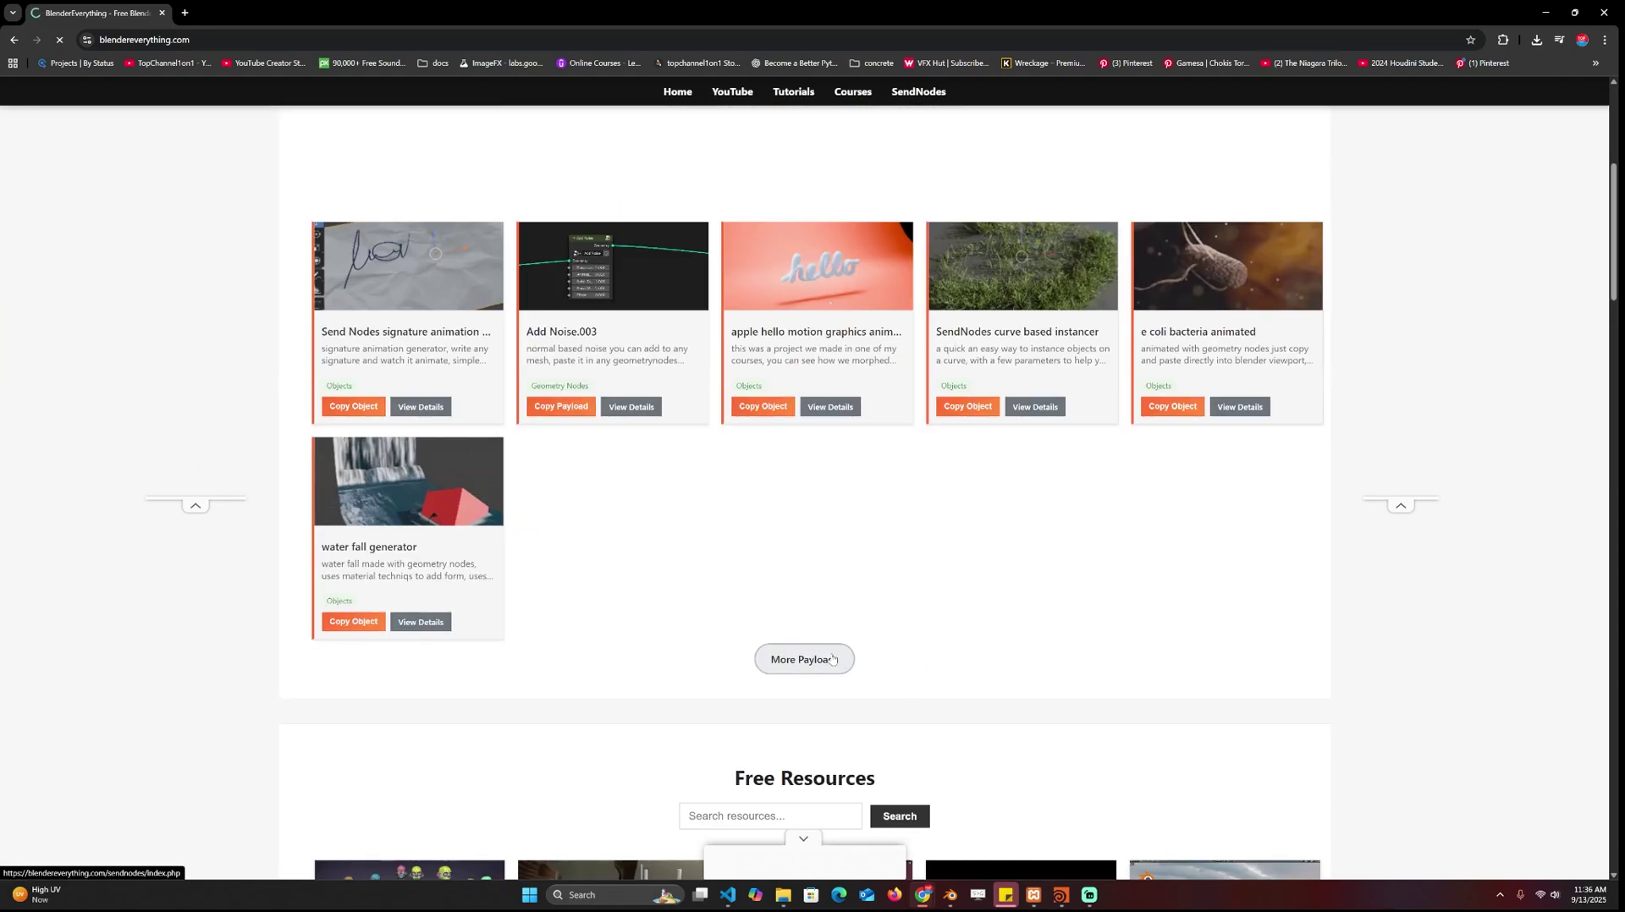
scroll(835, 661, down, 7)
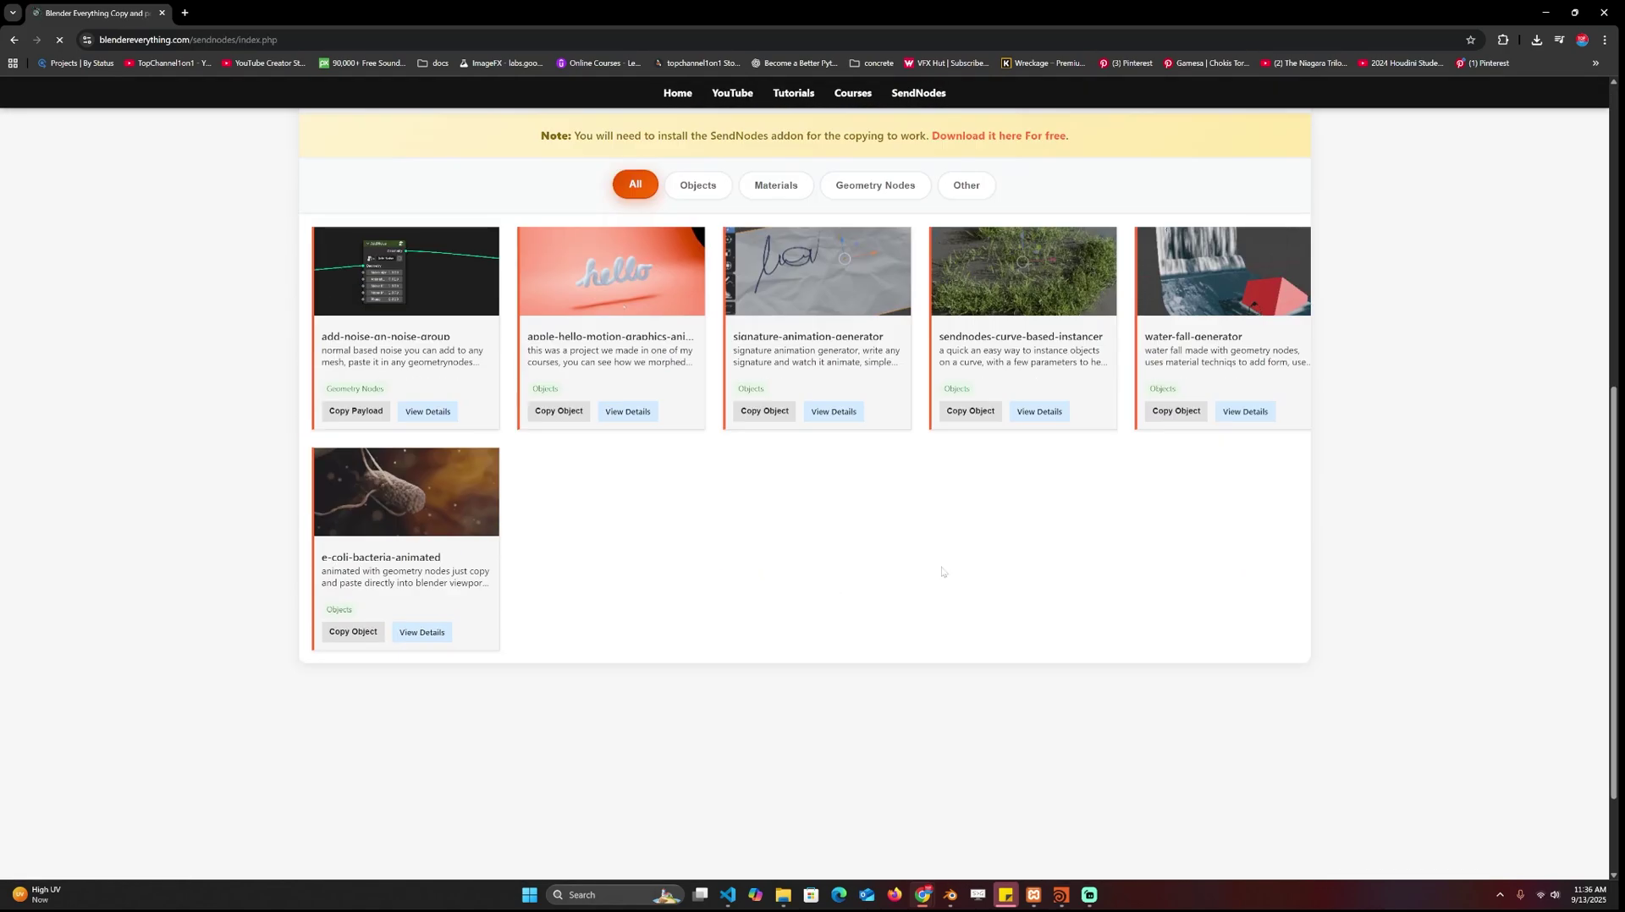
scroll(943, 575, up, 4)
scroll(809, 675, down, 3)
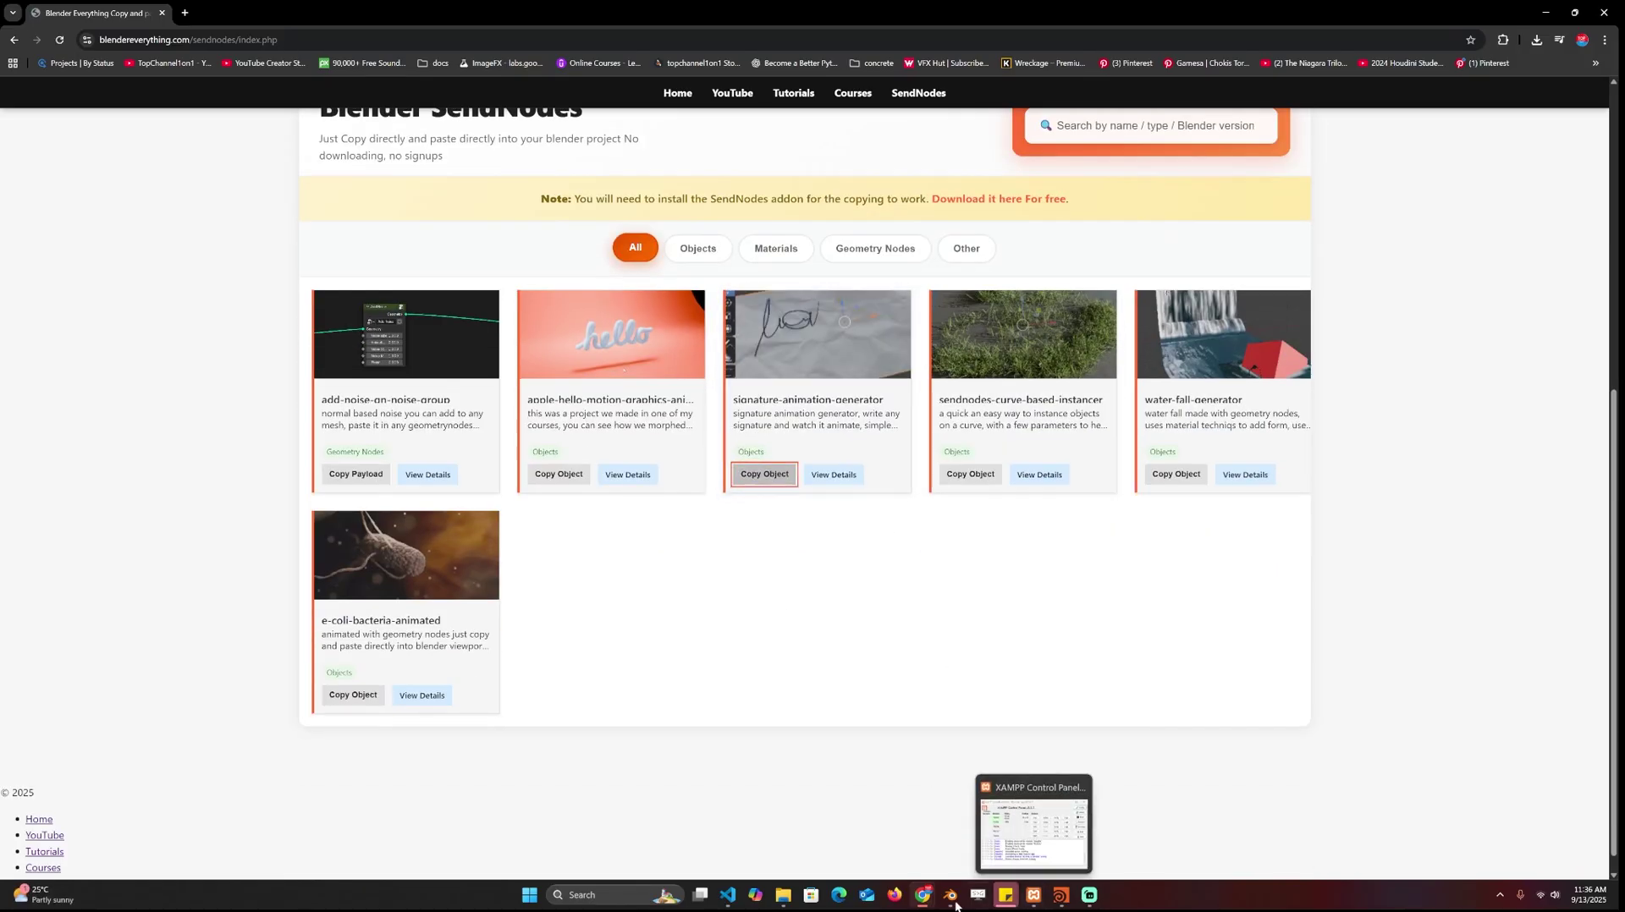
Try to paste the signature animation generator object into the Blender water fall scene.
click(952, 810)
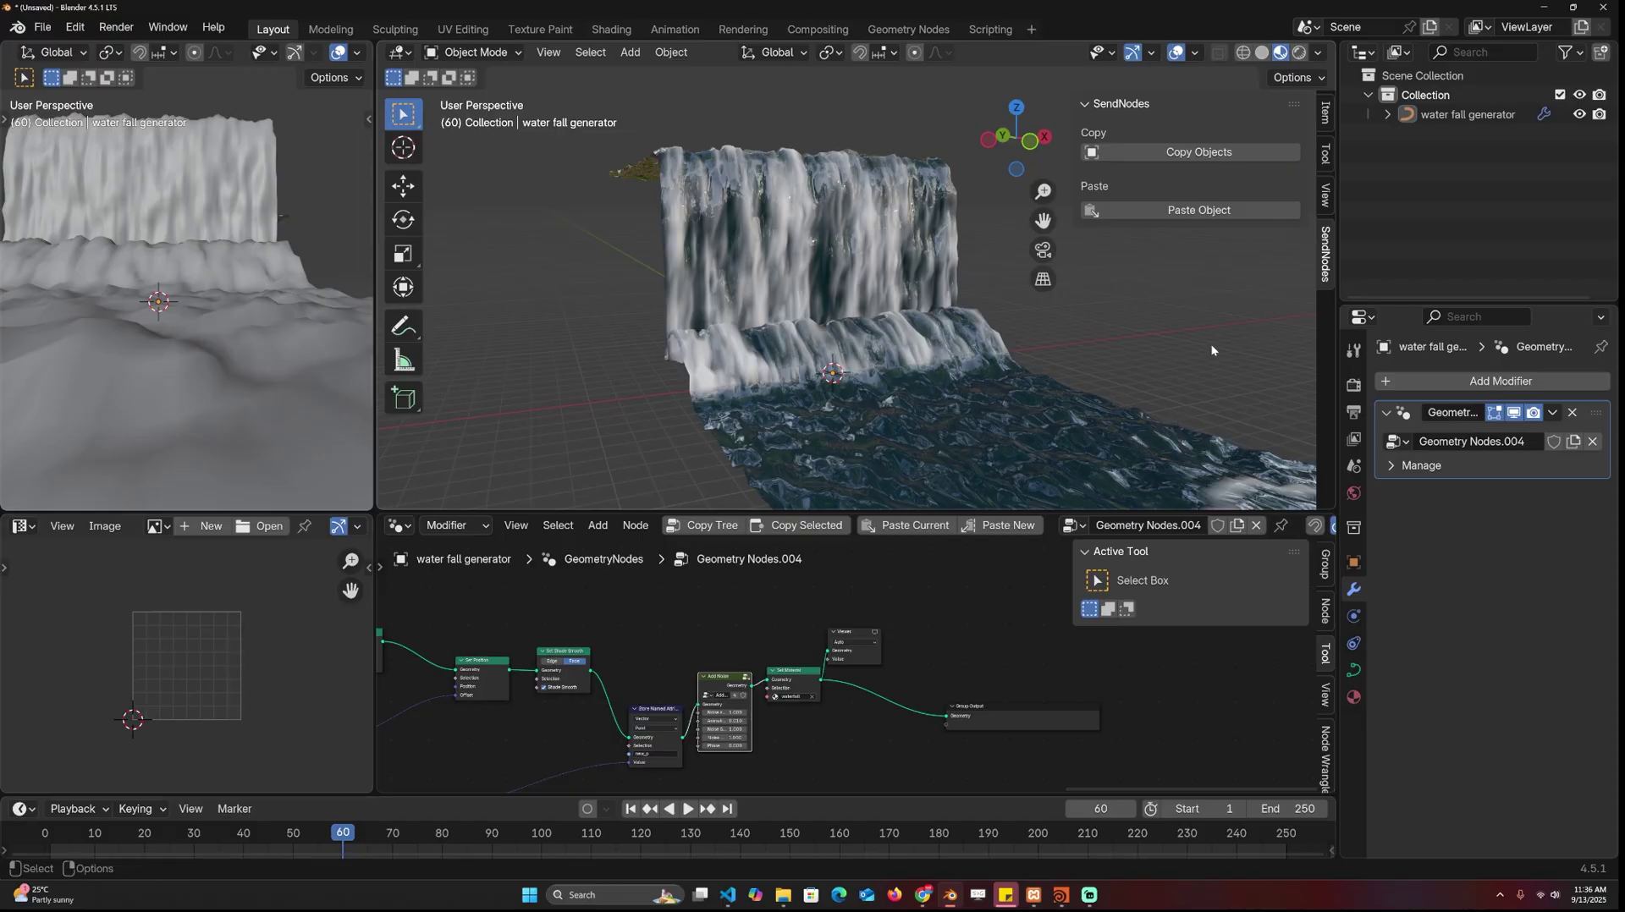
middle_drag(1177, 415, 1118, 421)
click(1182, 210)
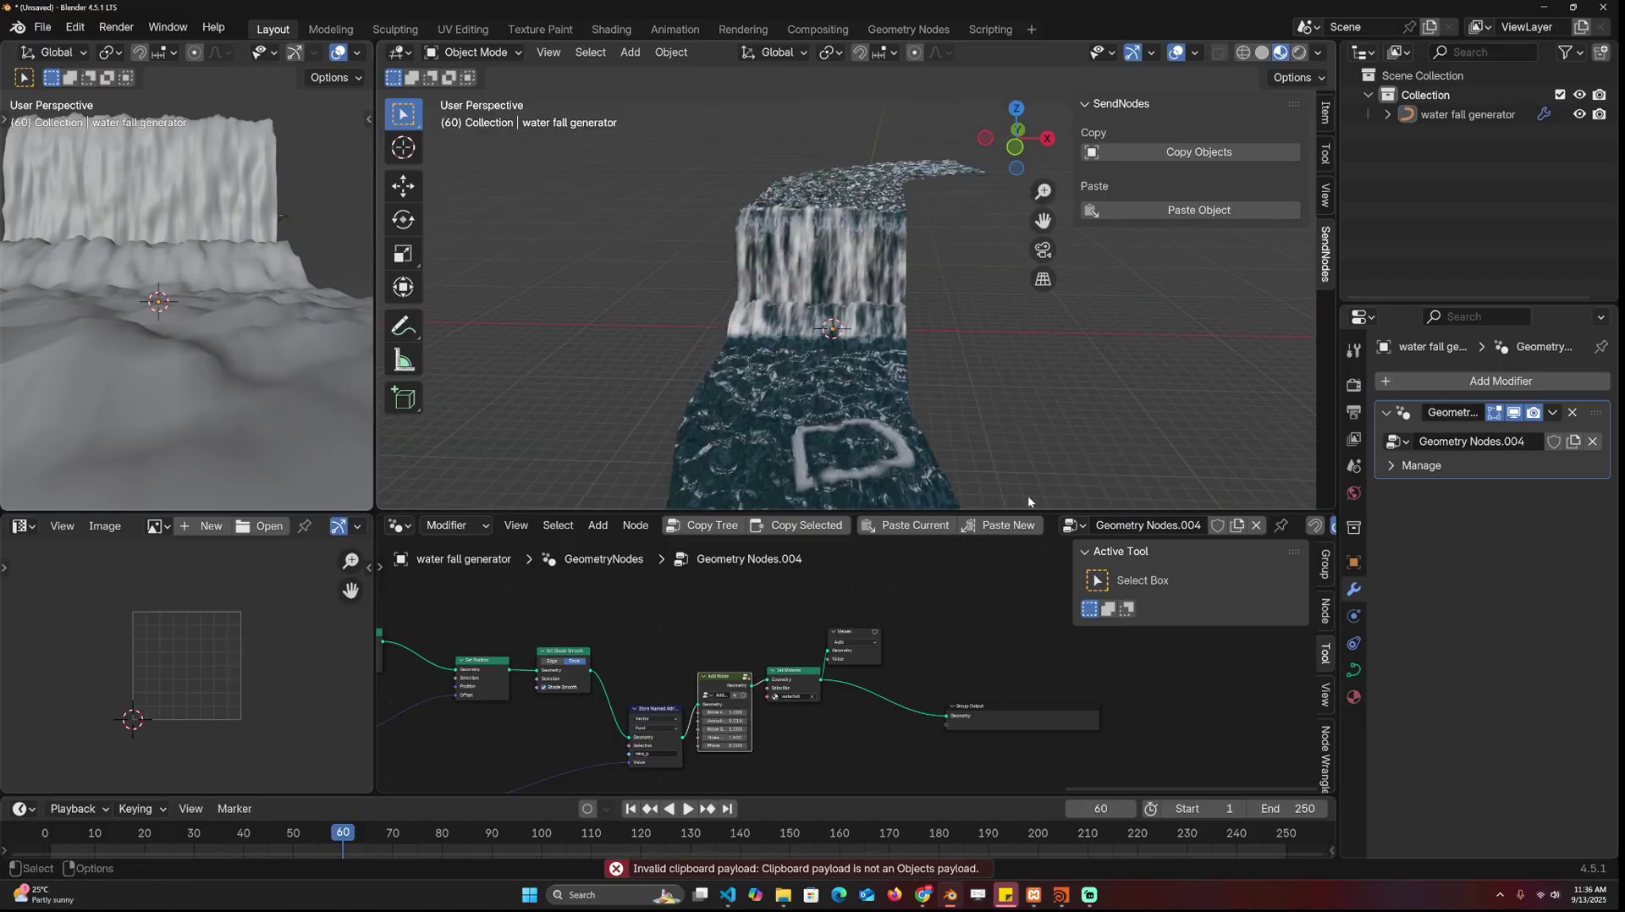
Copy the signature-animation-generator object from the SendNodes page again and paste it into the Blender scene.
click(1545, 7)
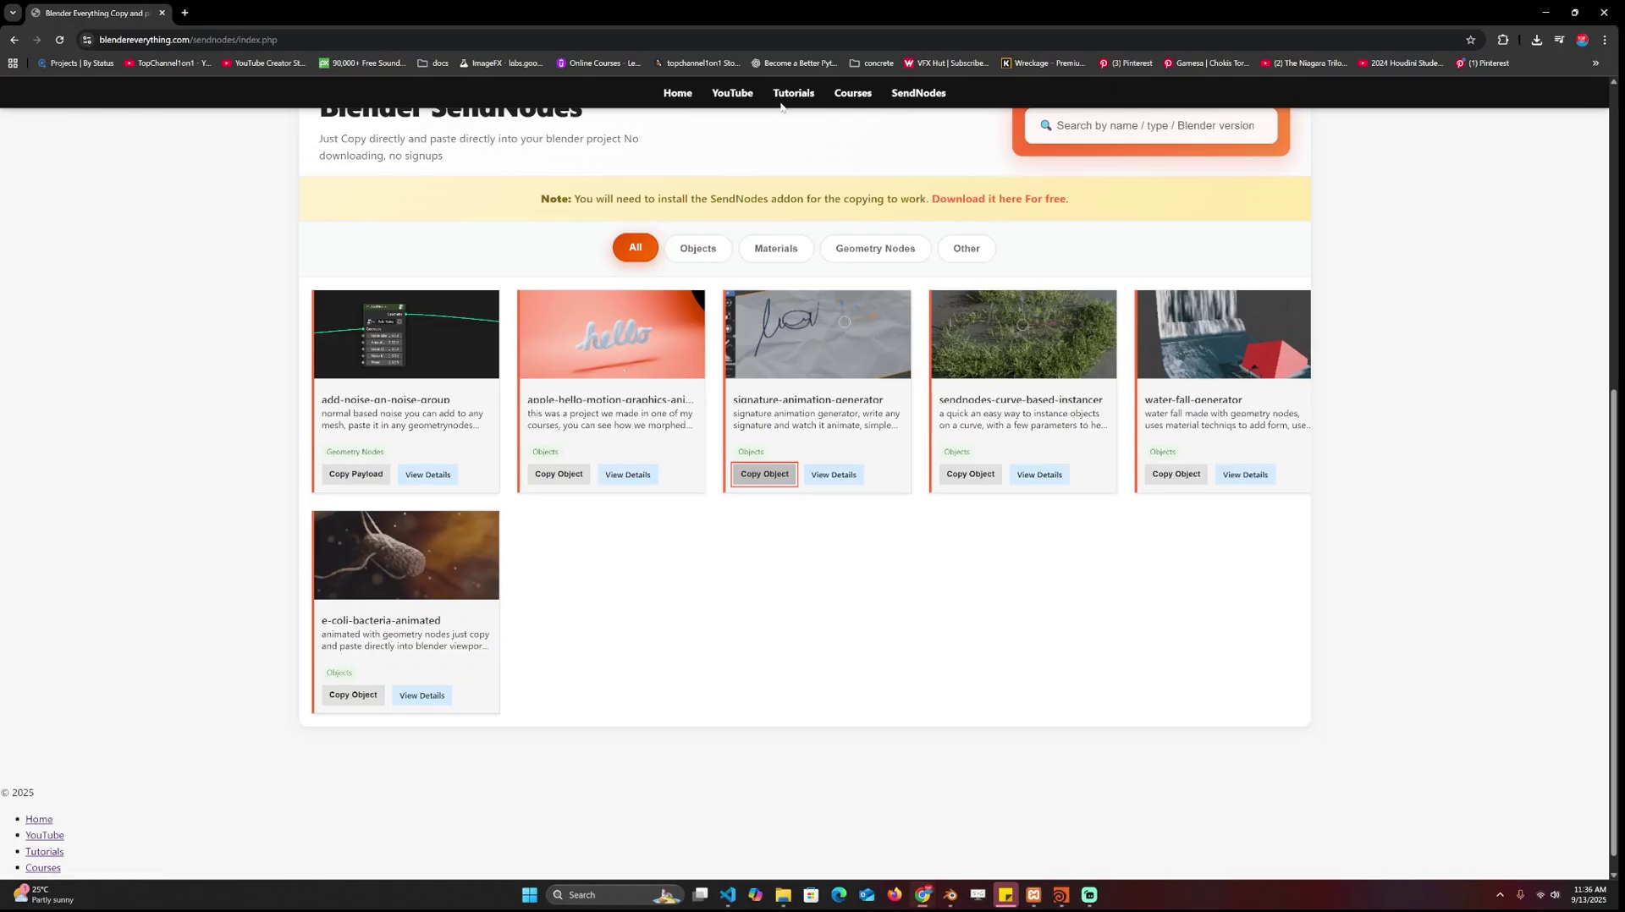
click(764, 474)
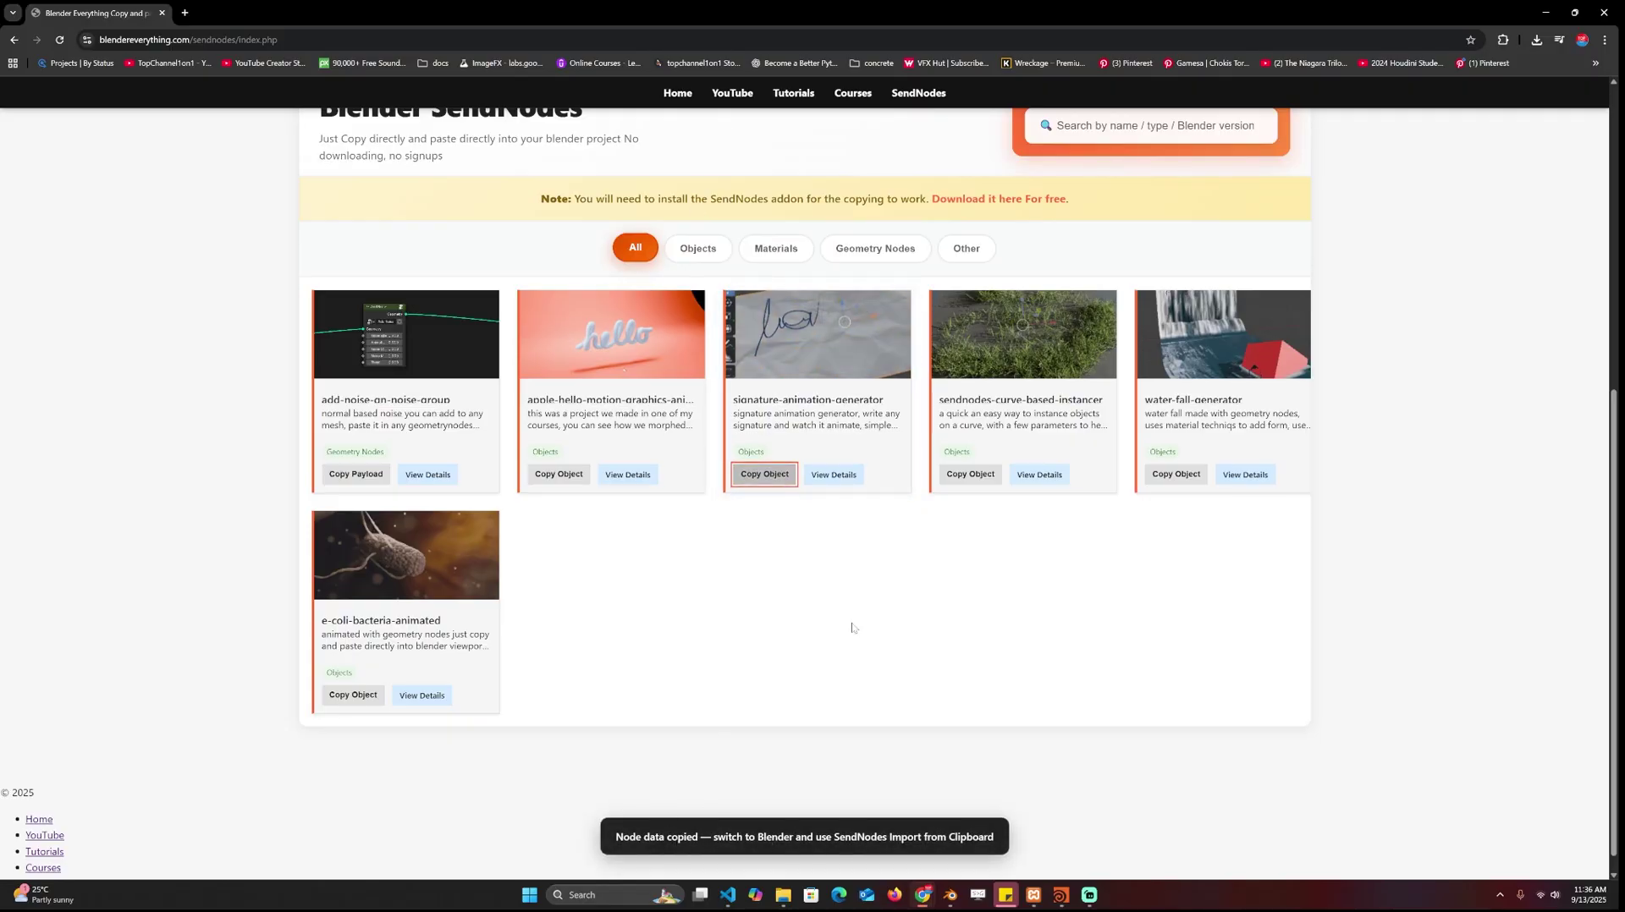
click(1542, 12)
click(949, 895)
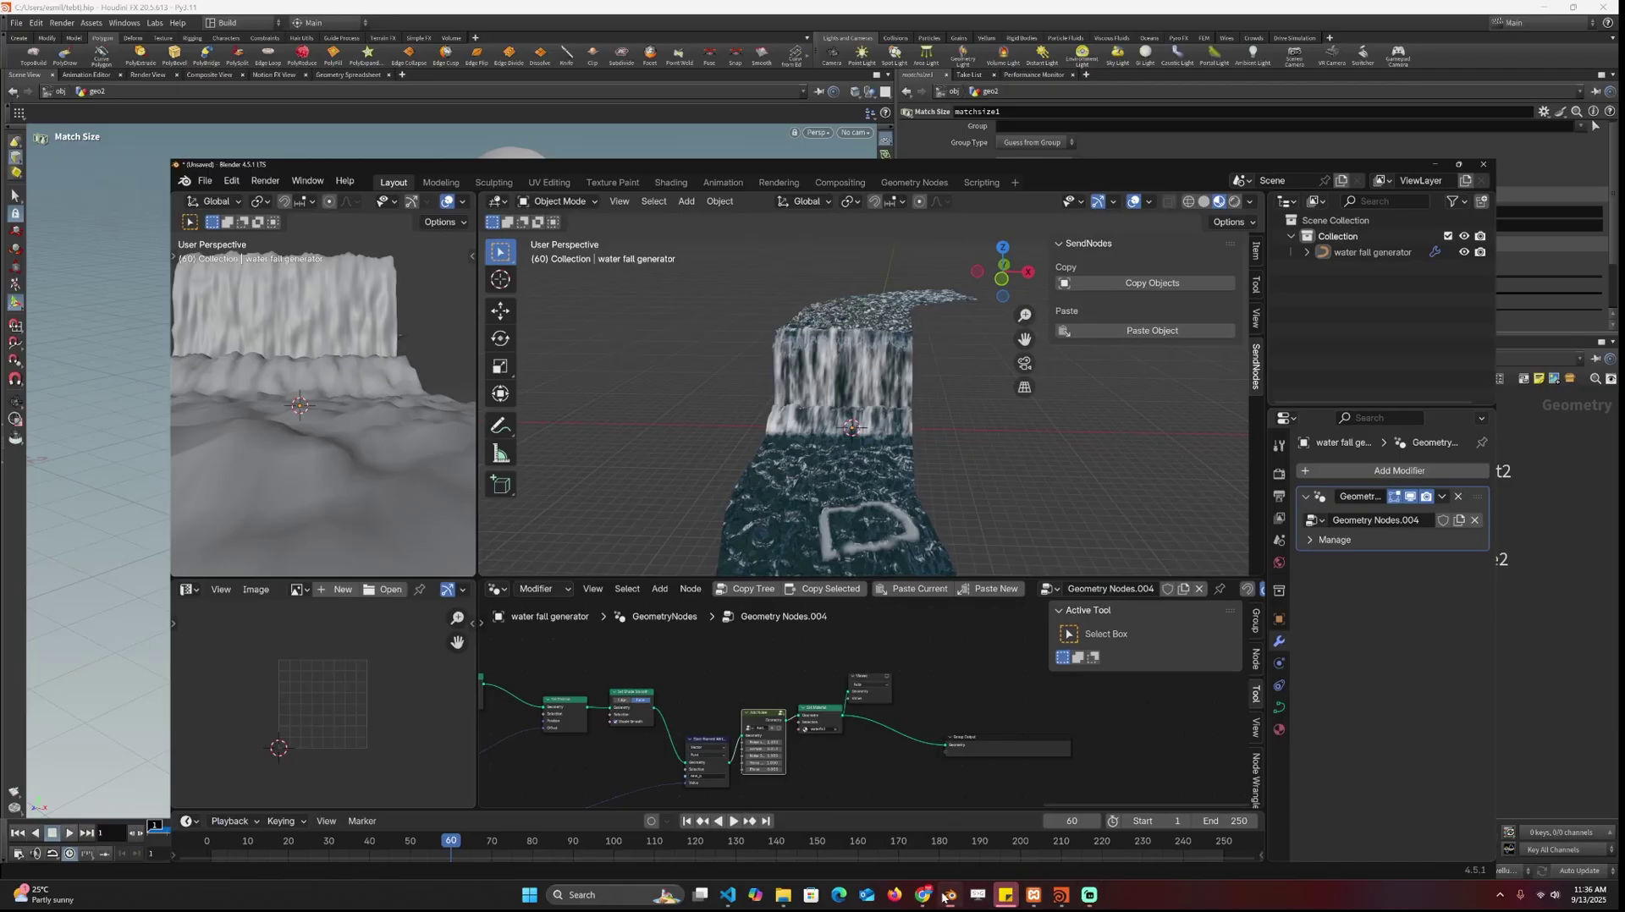
click(1215, 210)
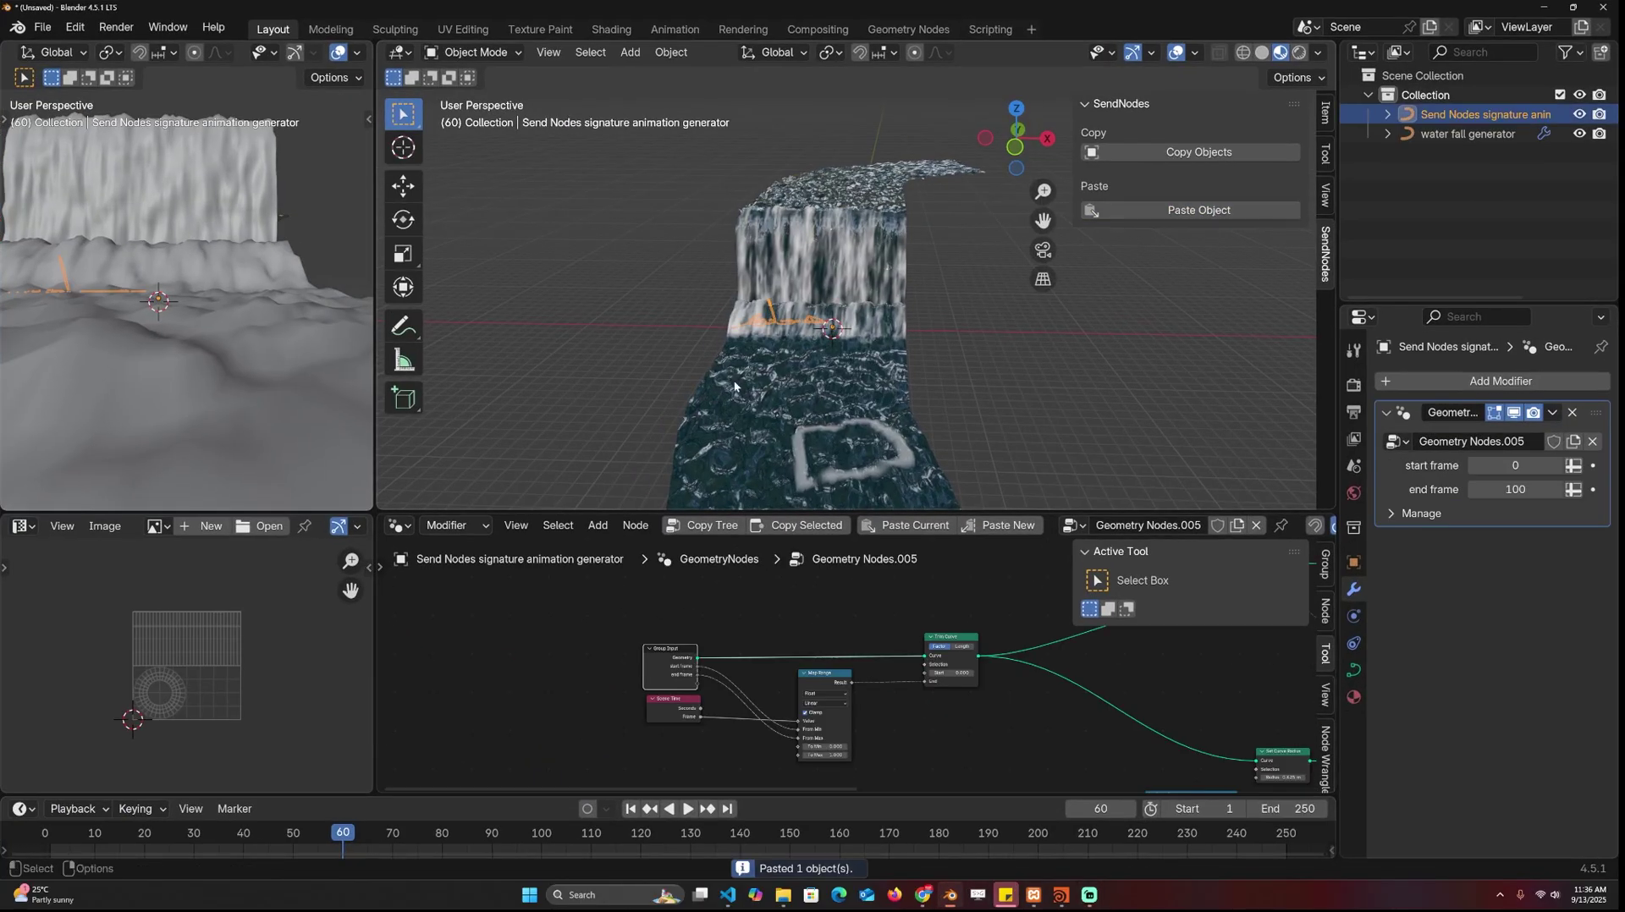
Play the pasted signature animation from frame 1 and examine the pen writing the signature behind the water fall.
scroll(738, 381, up, 6)
mouse_move(738, 381)
alt+mouse_down()
mouse_move(902, 422)
mouse_move(1069, 406)
alt+mouse_up()
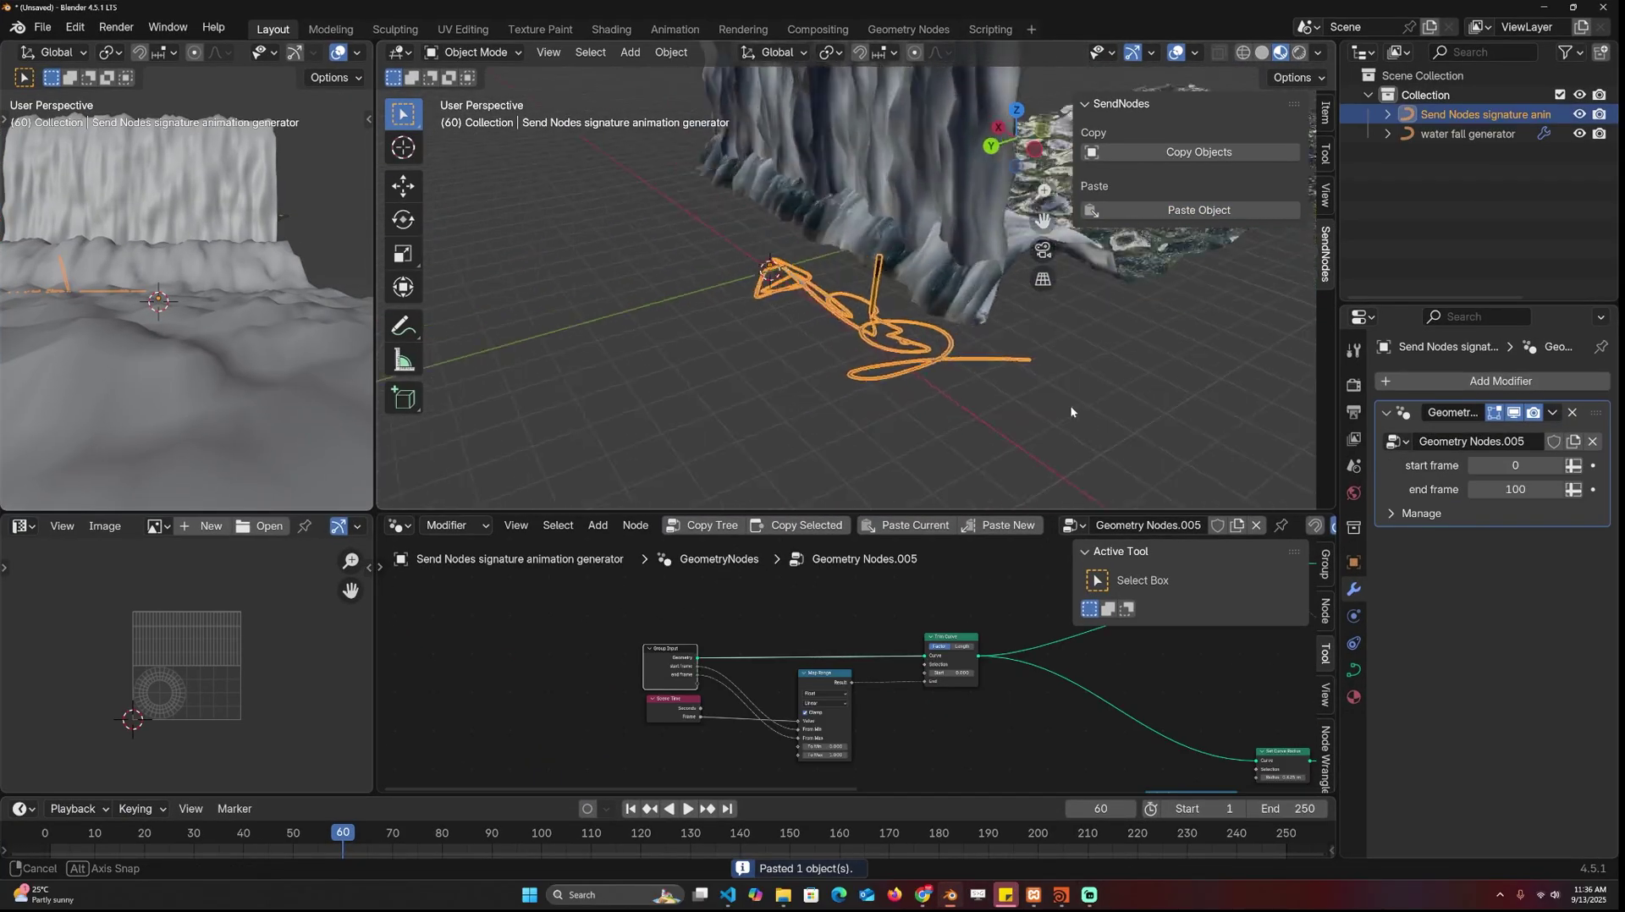
scroll(969, 391, up, 2)
key(alt+a)
middle_drag(969, 396, 1039, 411)
click(49, 836)
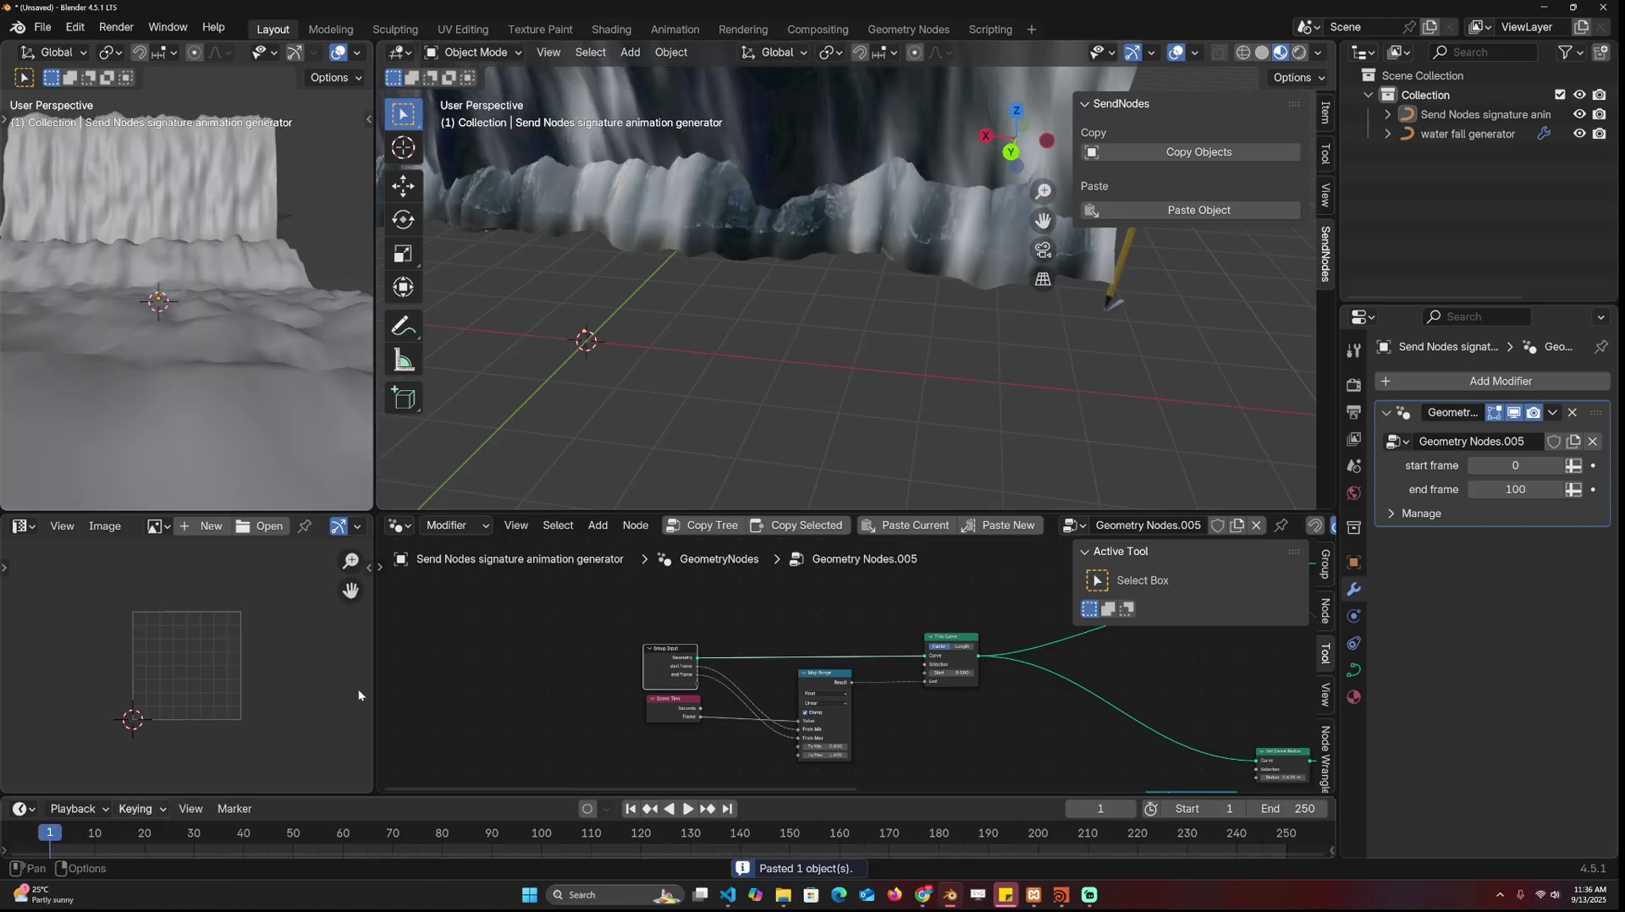
key(space)
middle_drag(801, 401, 944, 393)
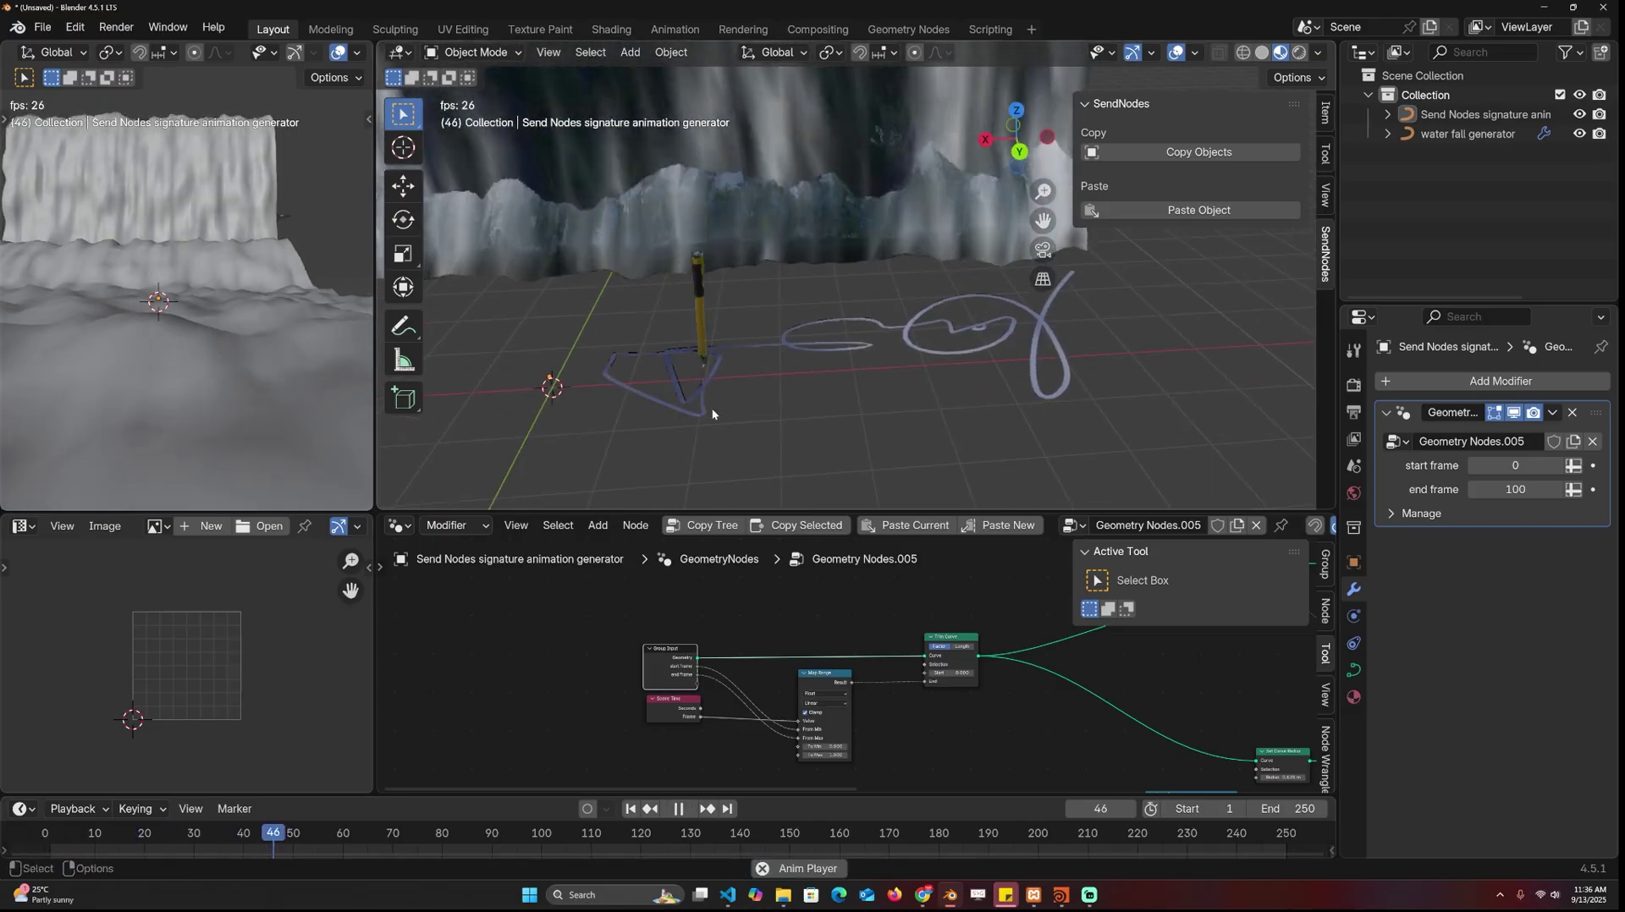
key(space)
Delete all of the signature's curve points and draw a new freehand signature stroke with a single loop in their place.
click(720, 392)
key(Tab)
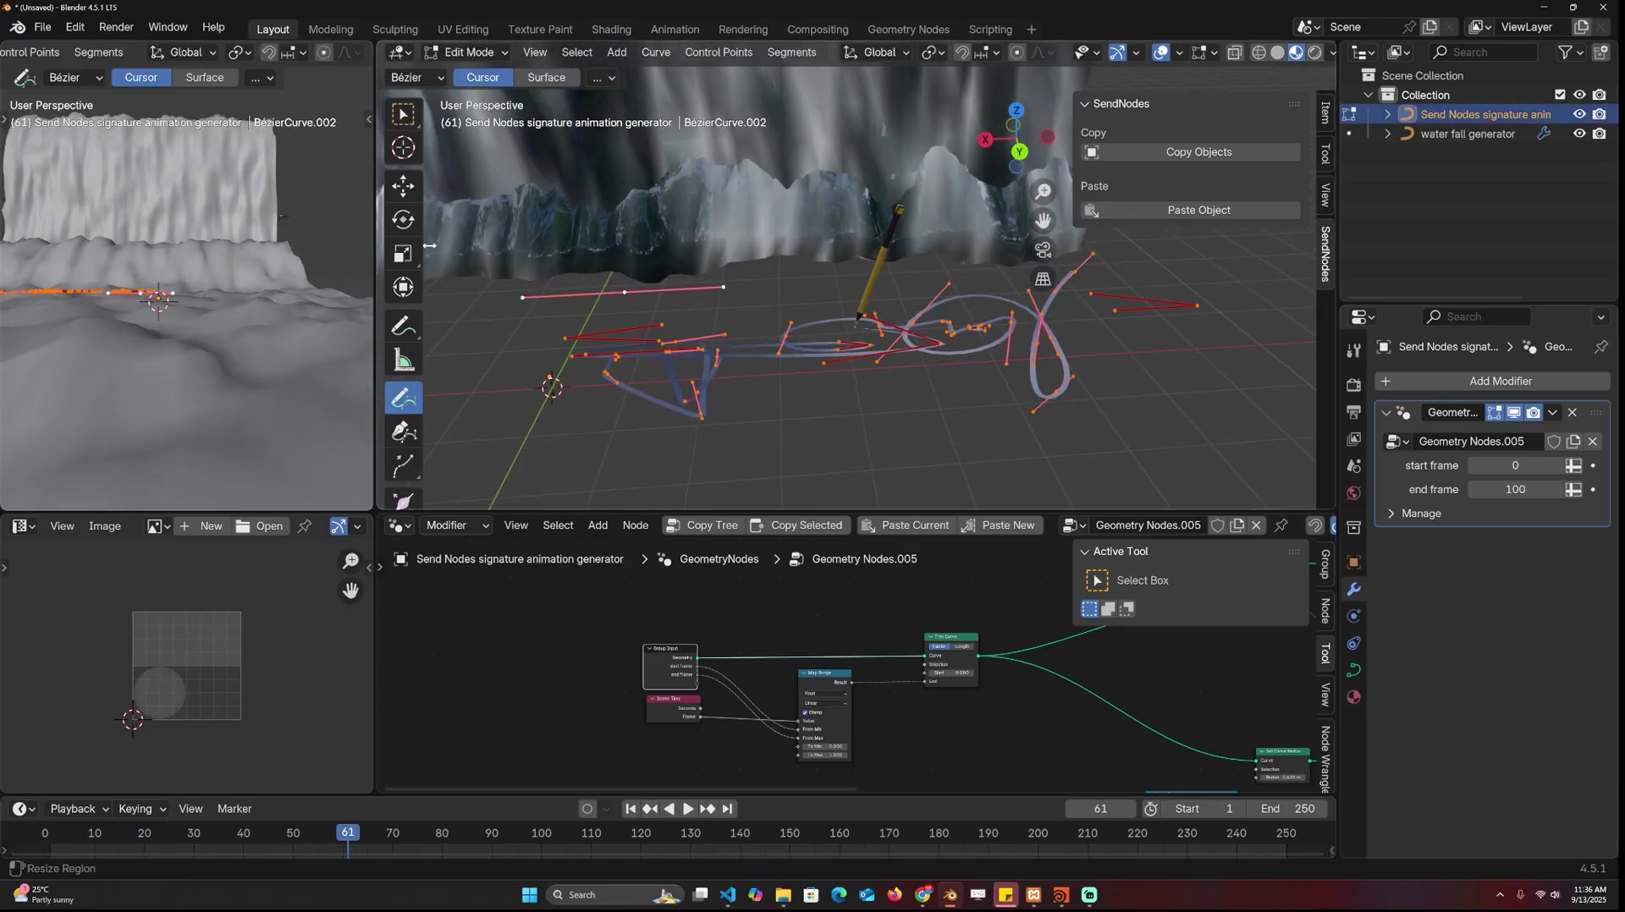
key(x)
click(881, 352)
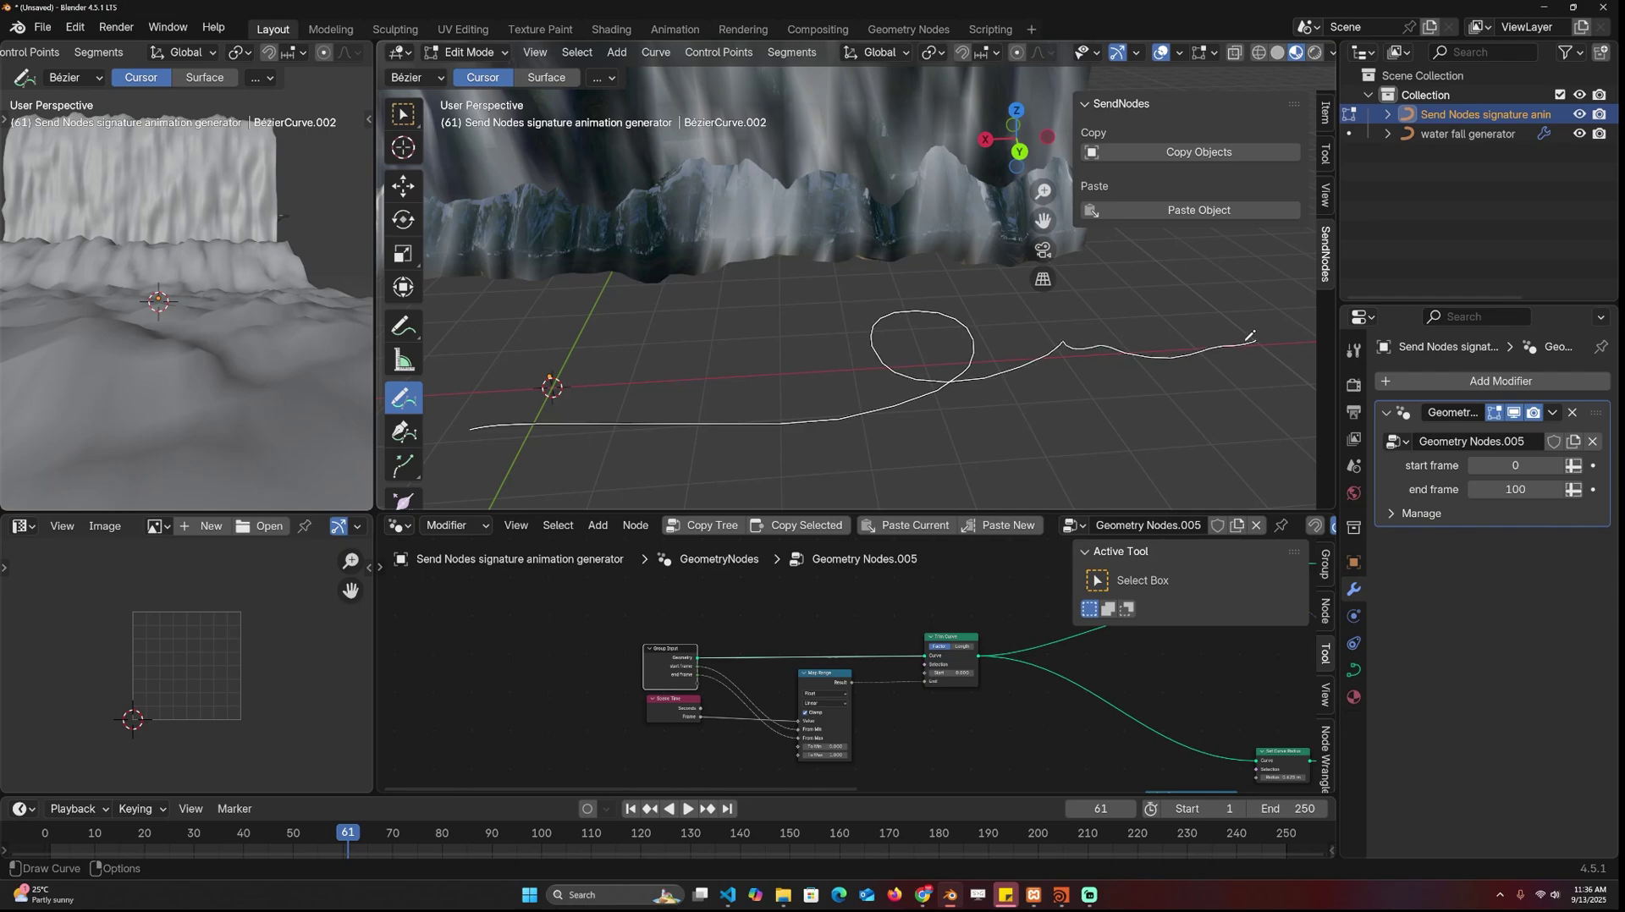
drag(1250, 336, 1253, 335)
key(Tab)
Play the animation from the start to check the pen writing the newly drawn stroke.
key(space)
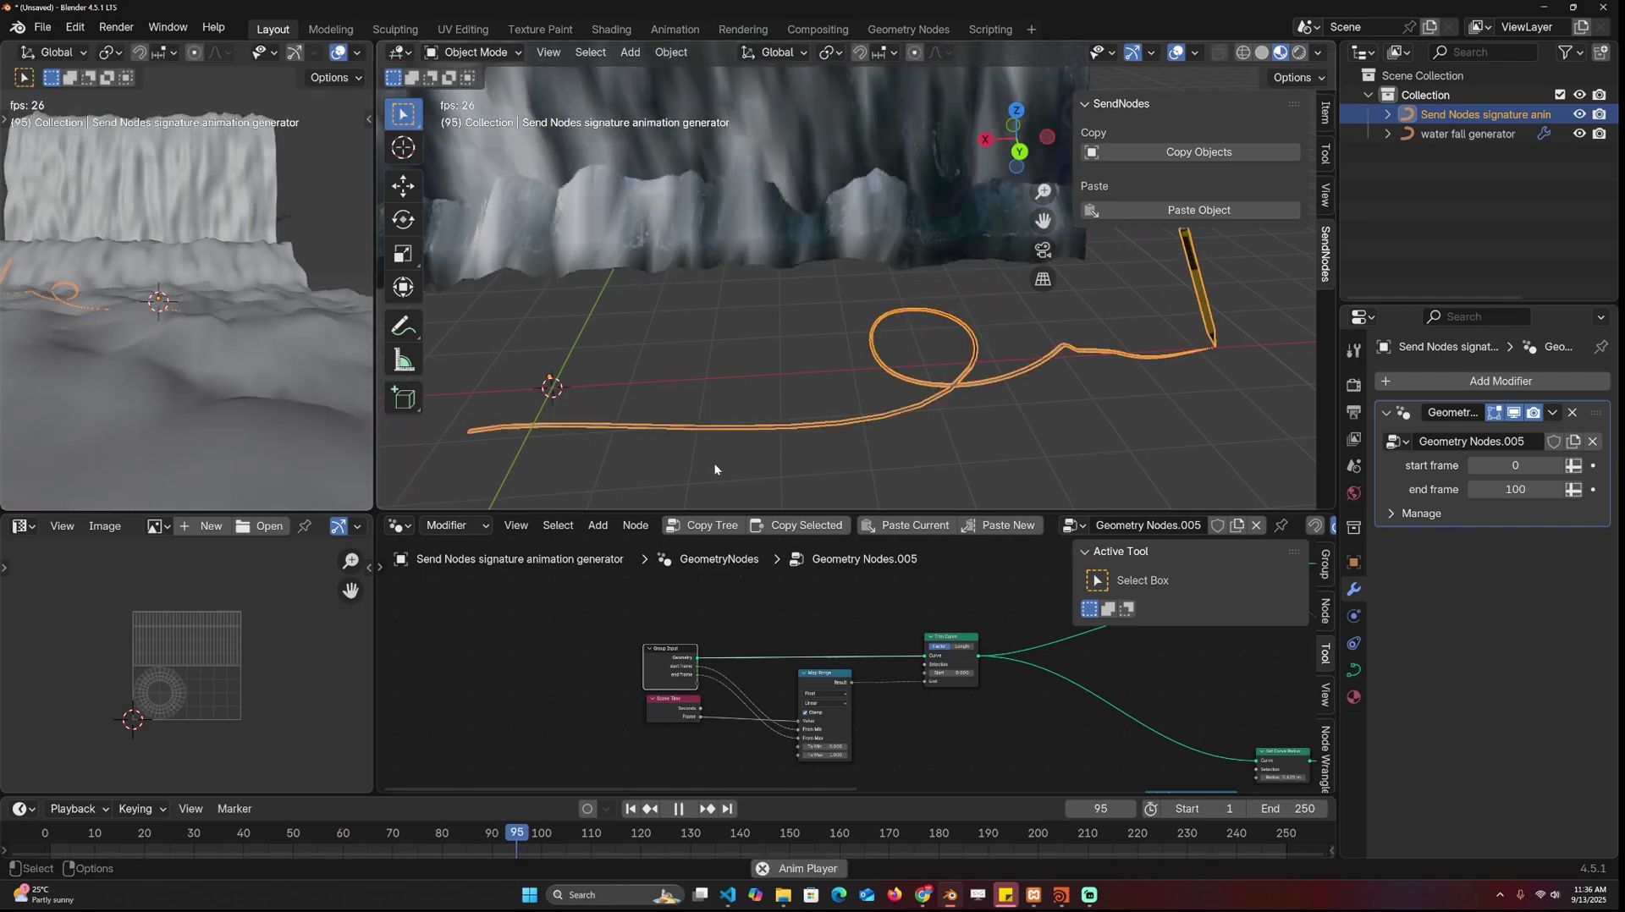
drag(35, 838, 36, 844)
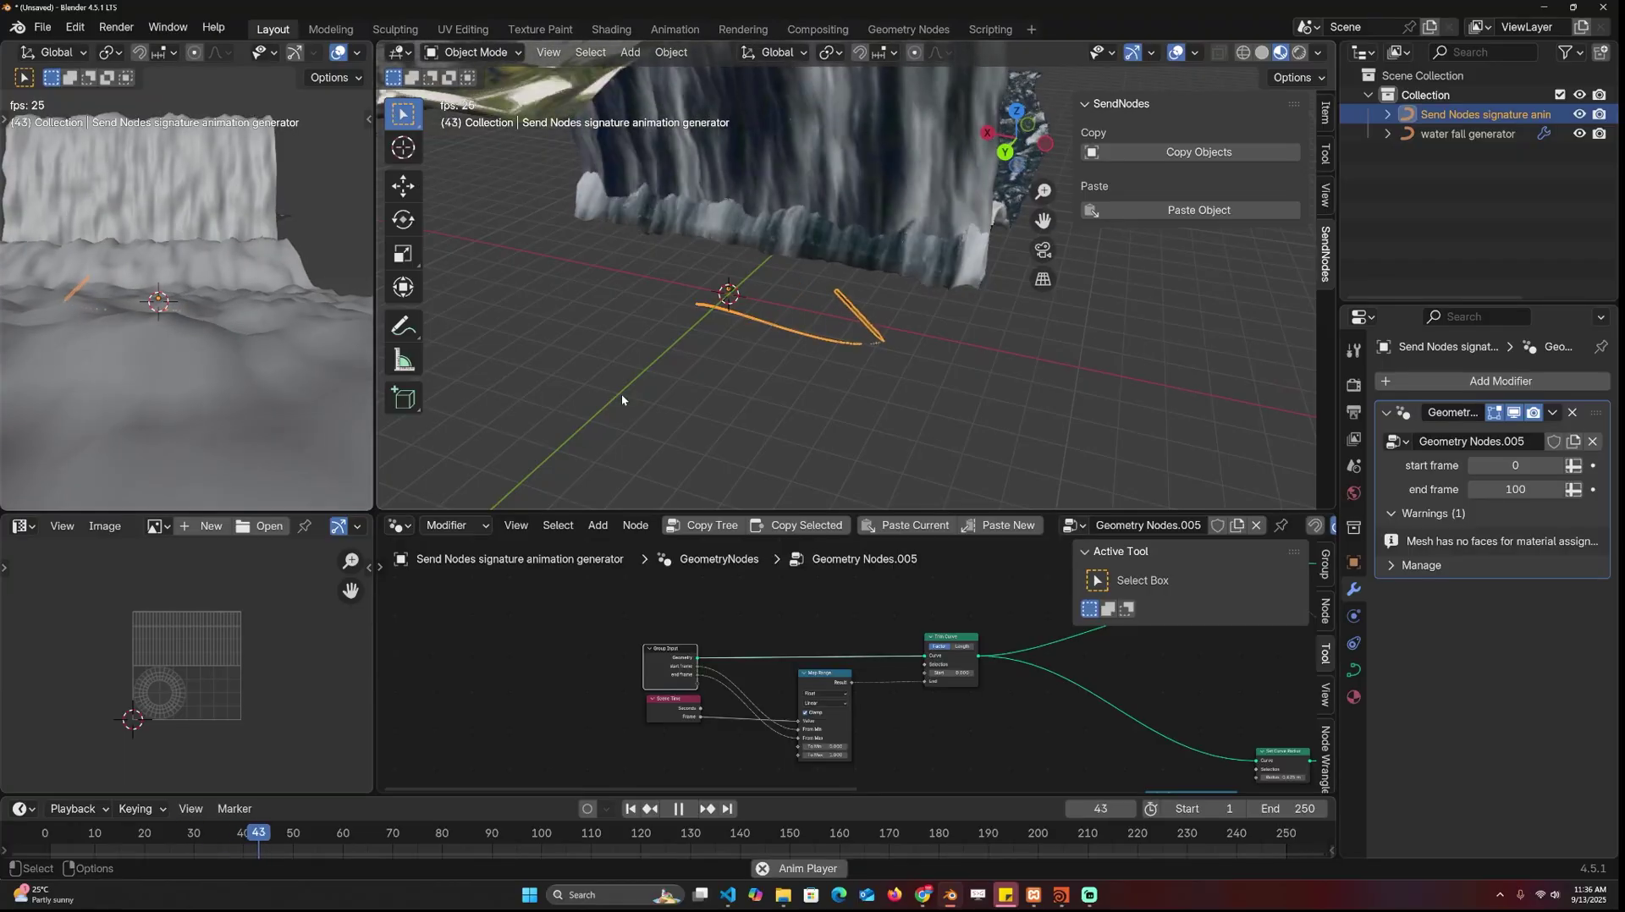
key(space)
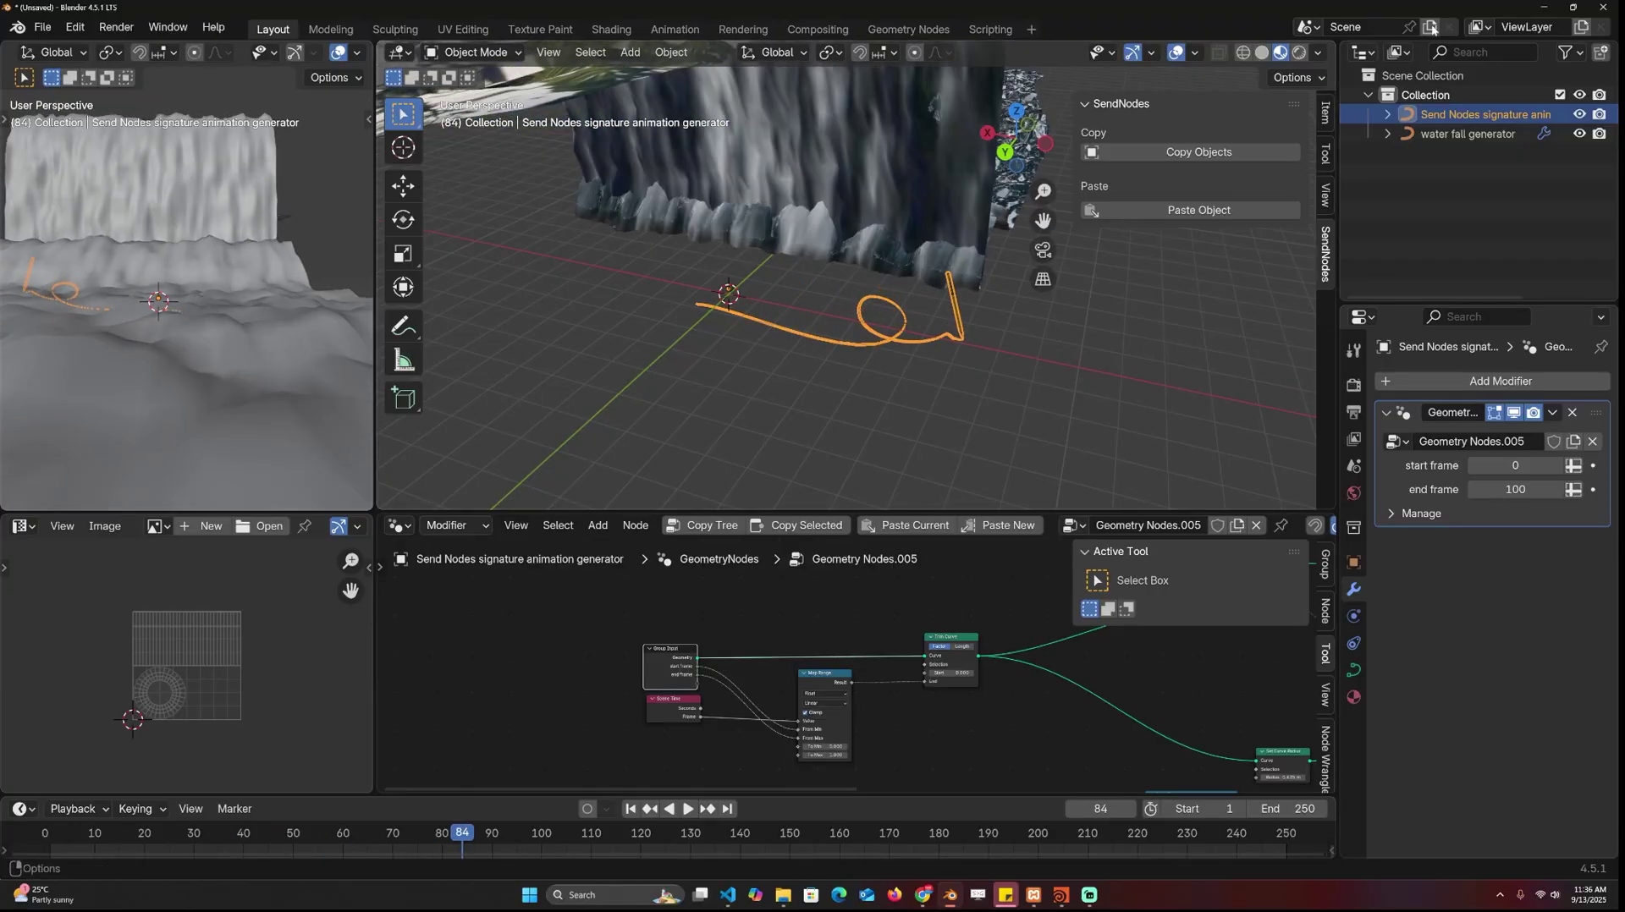
Switch back to the SendNodes page on the BlenderEverything site and view it from the top.
click(1554, 8)
click(1539, 7)
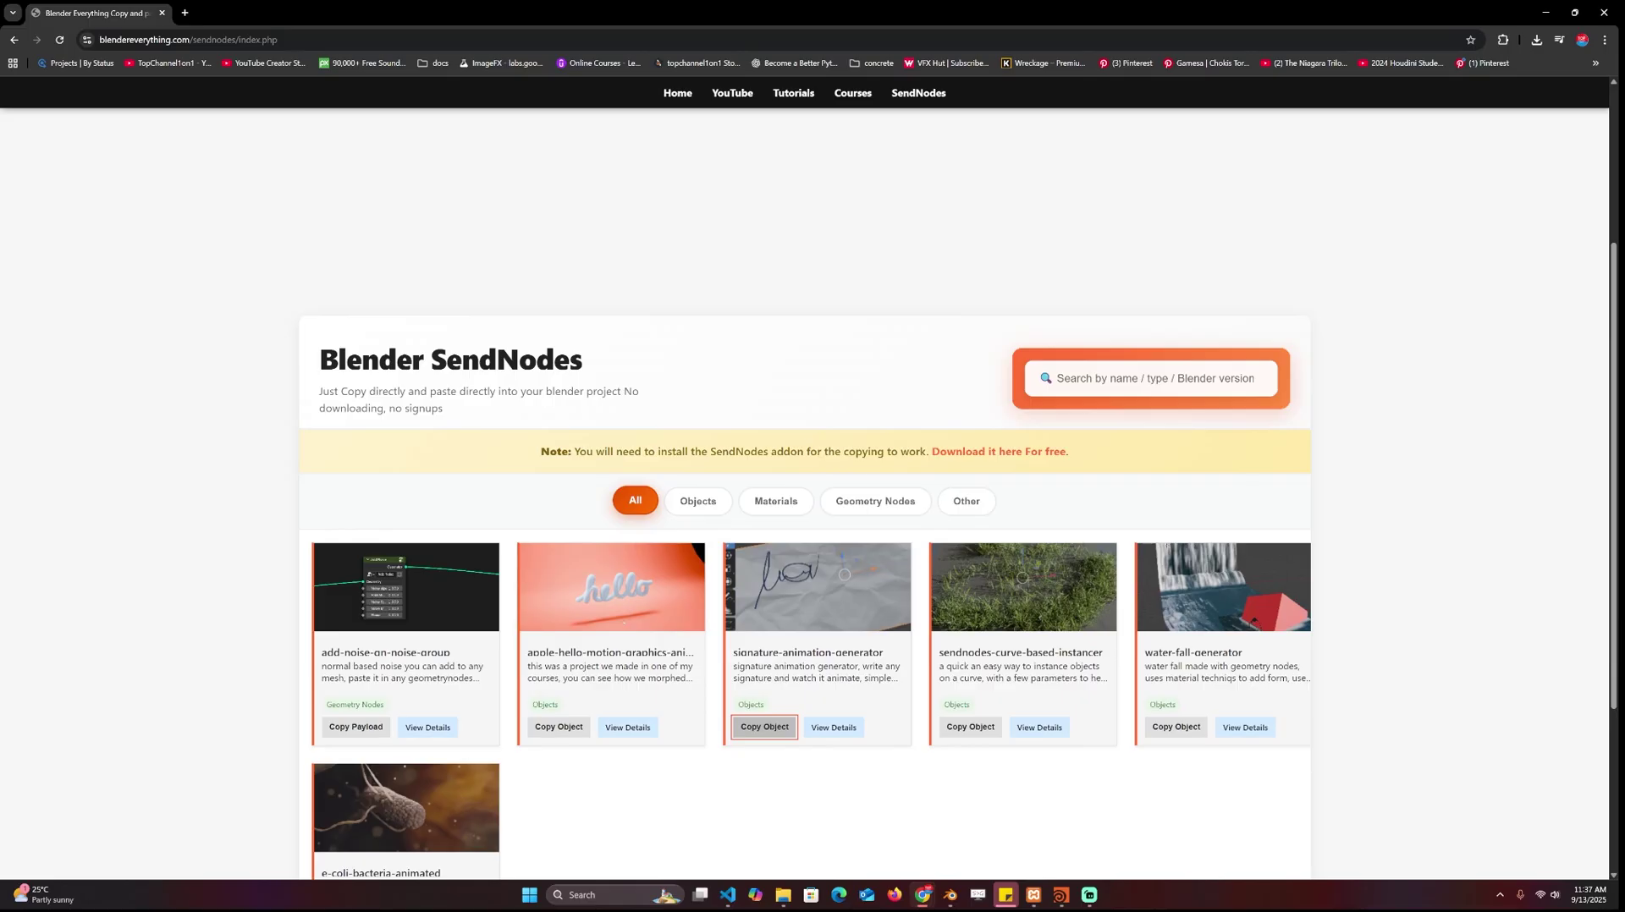
scroll(812, 508, up, 3)
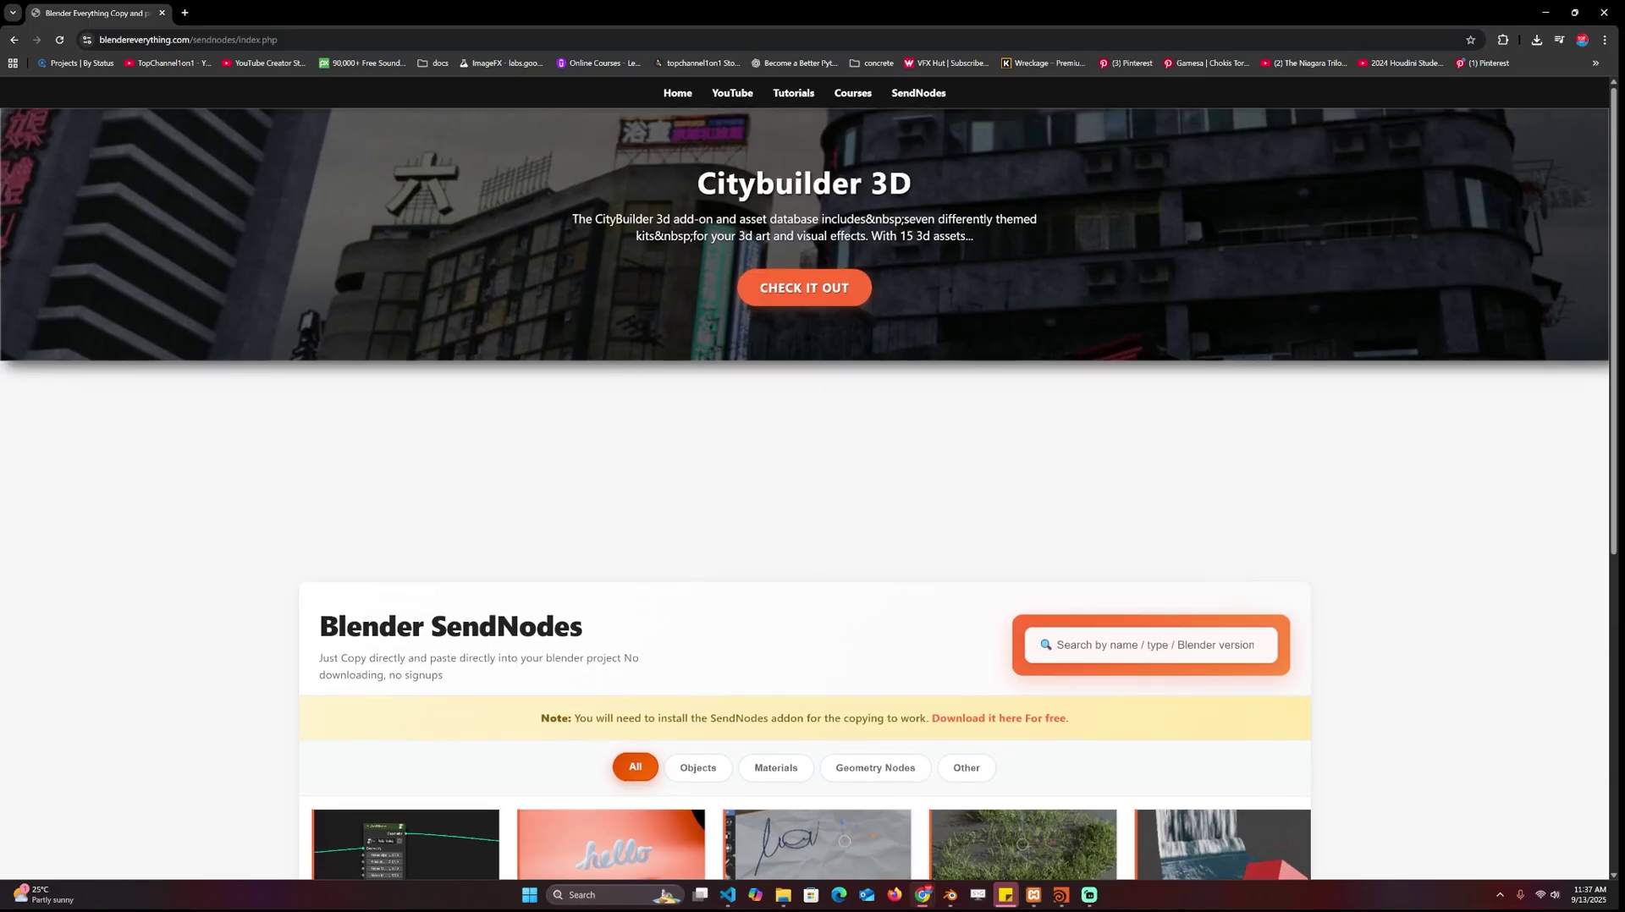